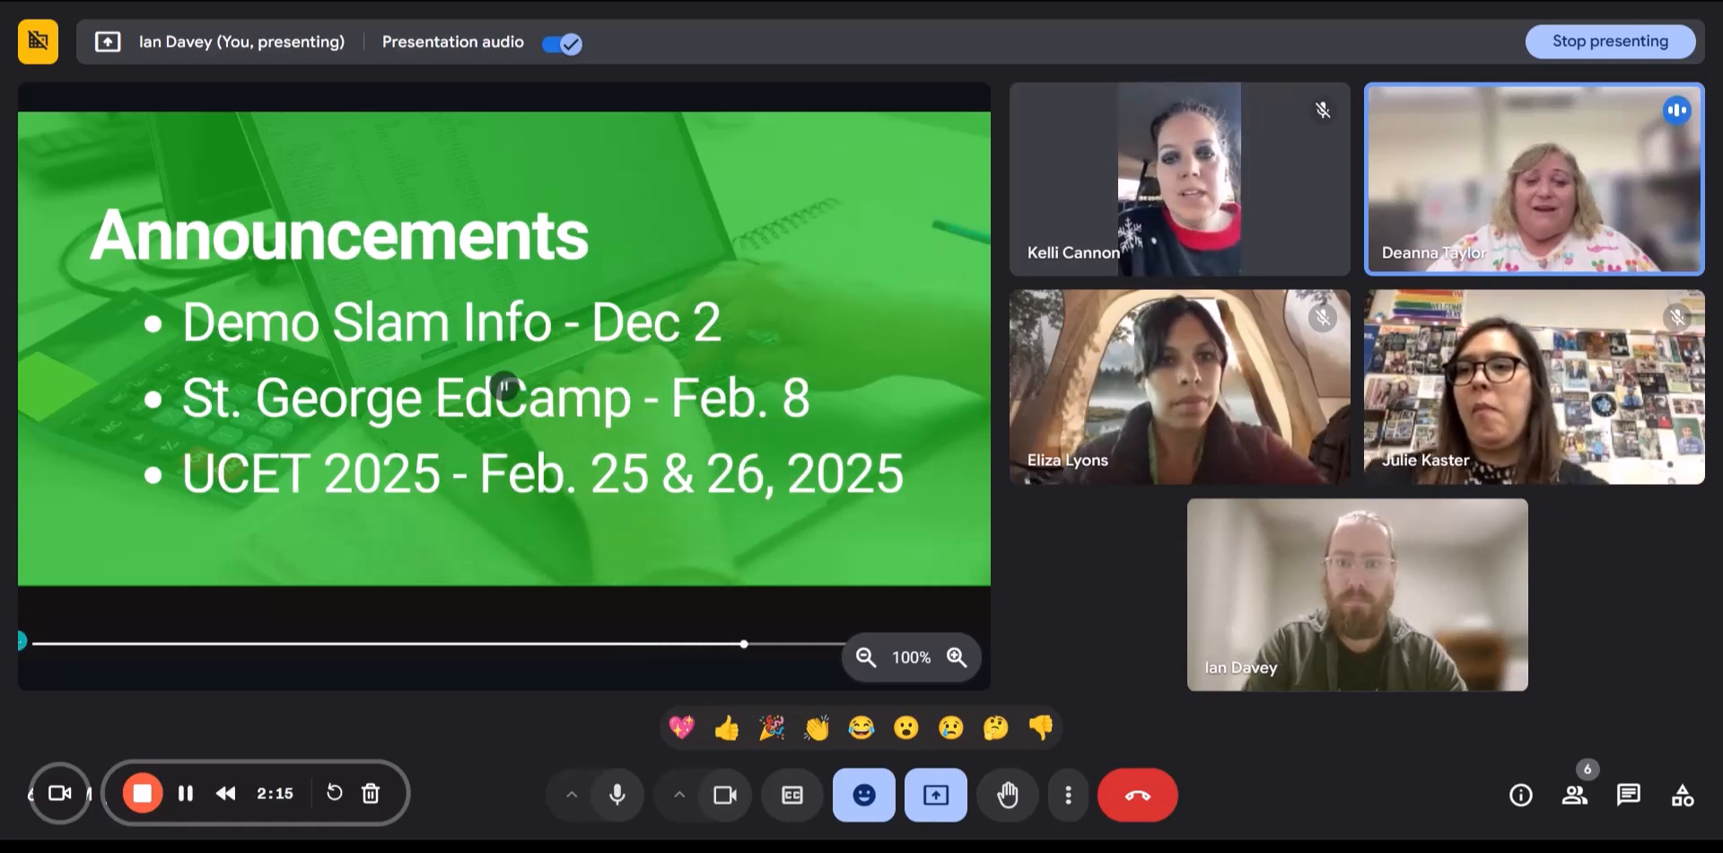
- Advance the Meet presentation to slide 4 of 6 on Smart Chips, Convert to Tables and Conditional Notifications
mouse_move(71, 677)
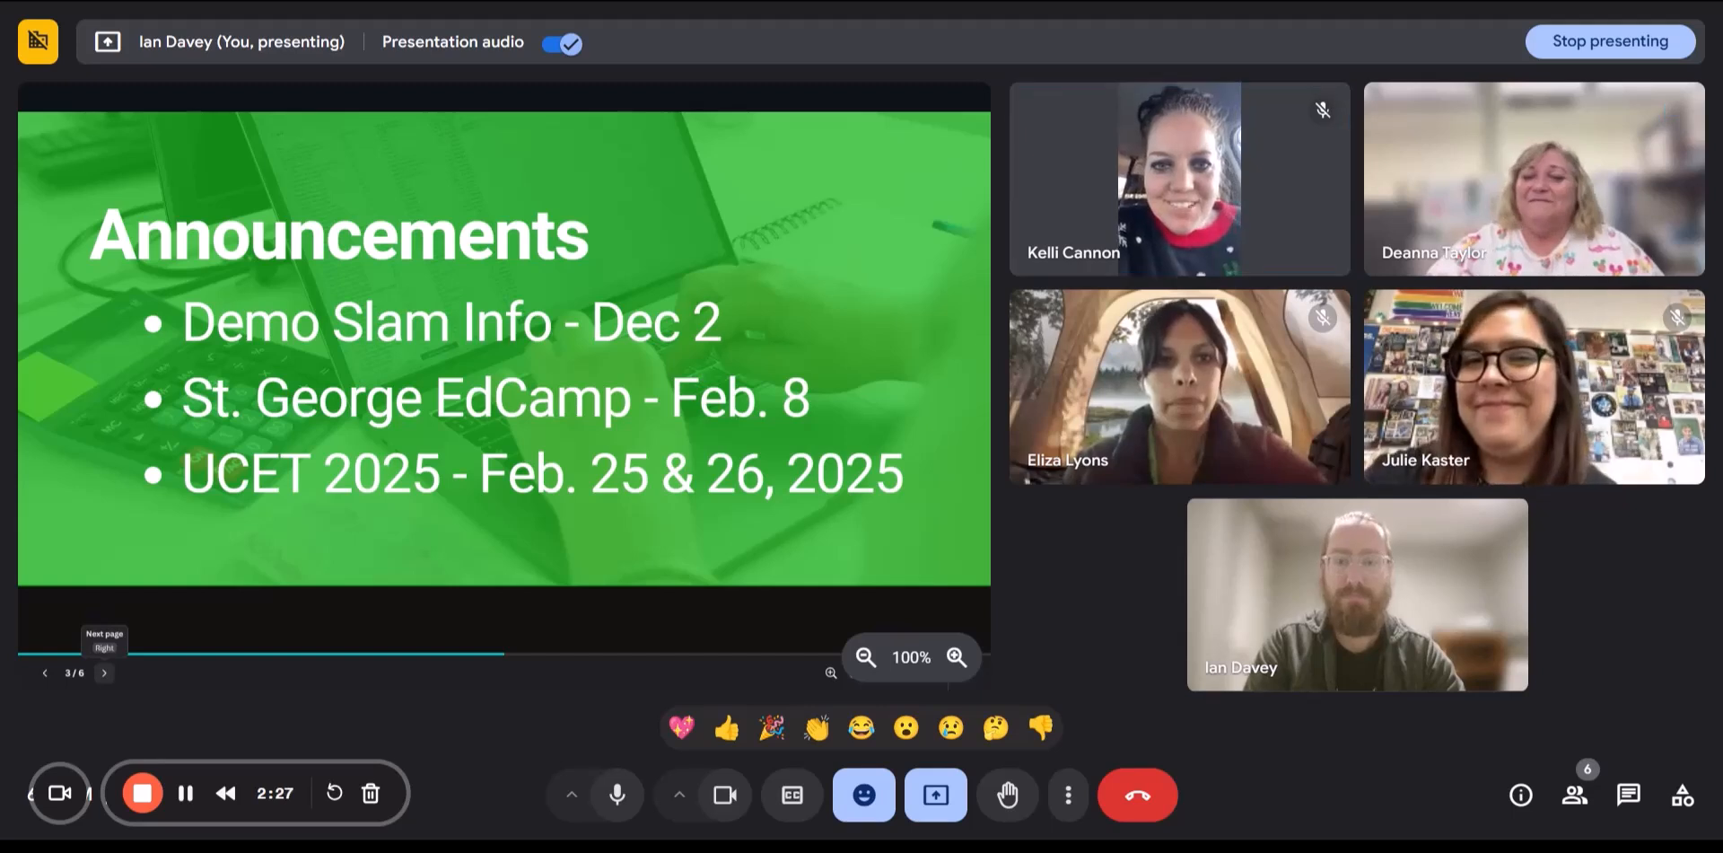
click(105, 673)
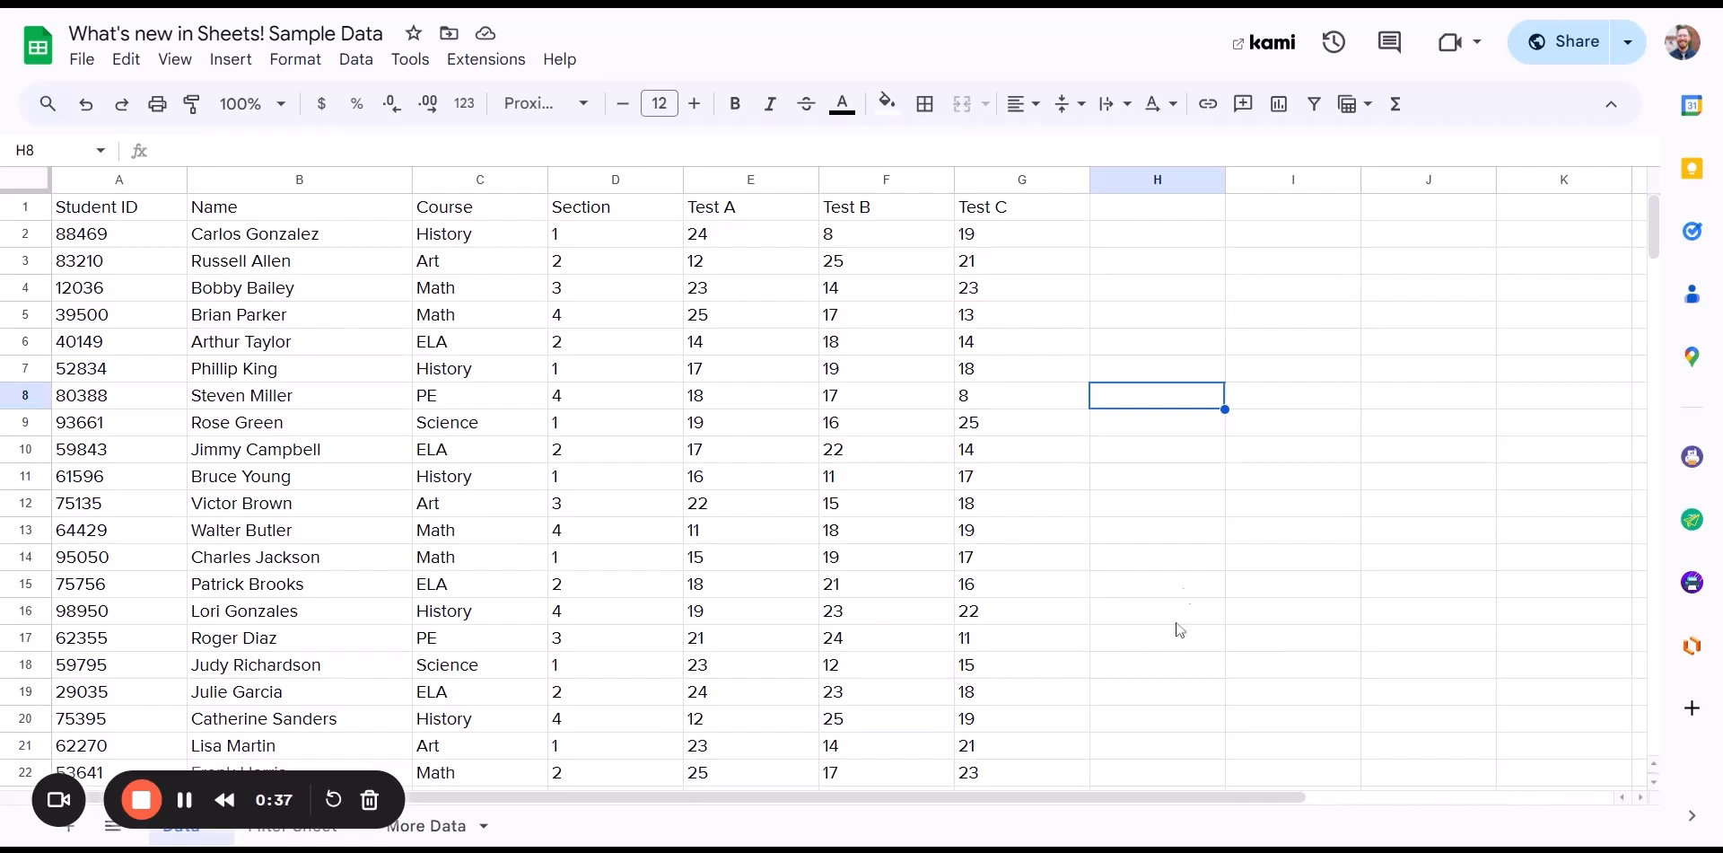
- In the 'What's new in Sheets! Sample Data' spreadsheet, select empty cell H3
click(1156, 267)
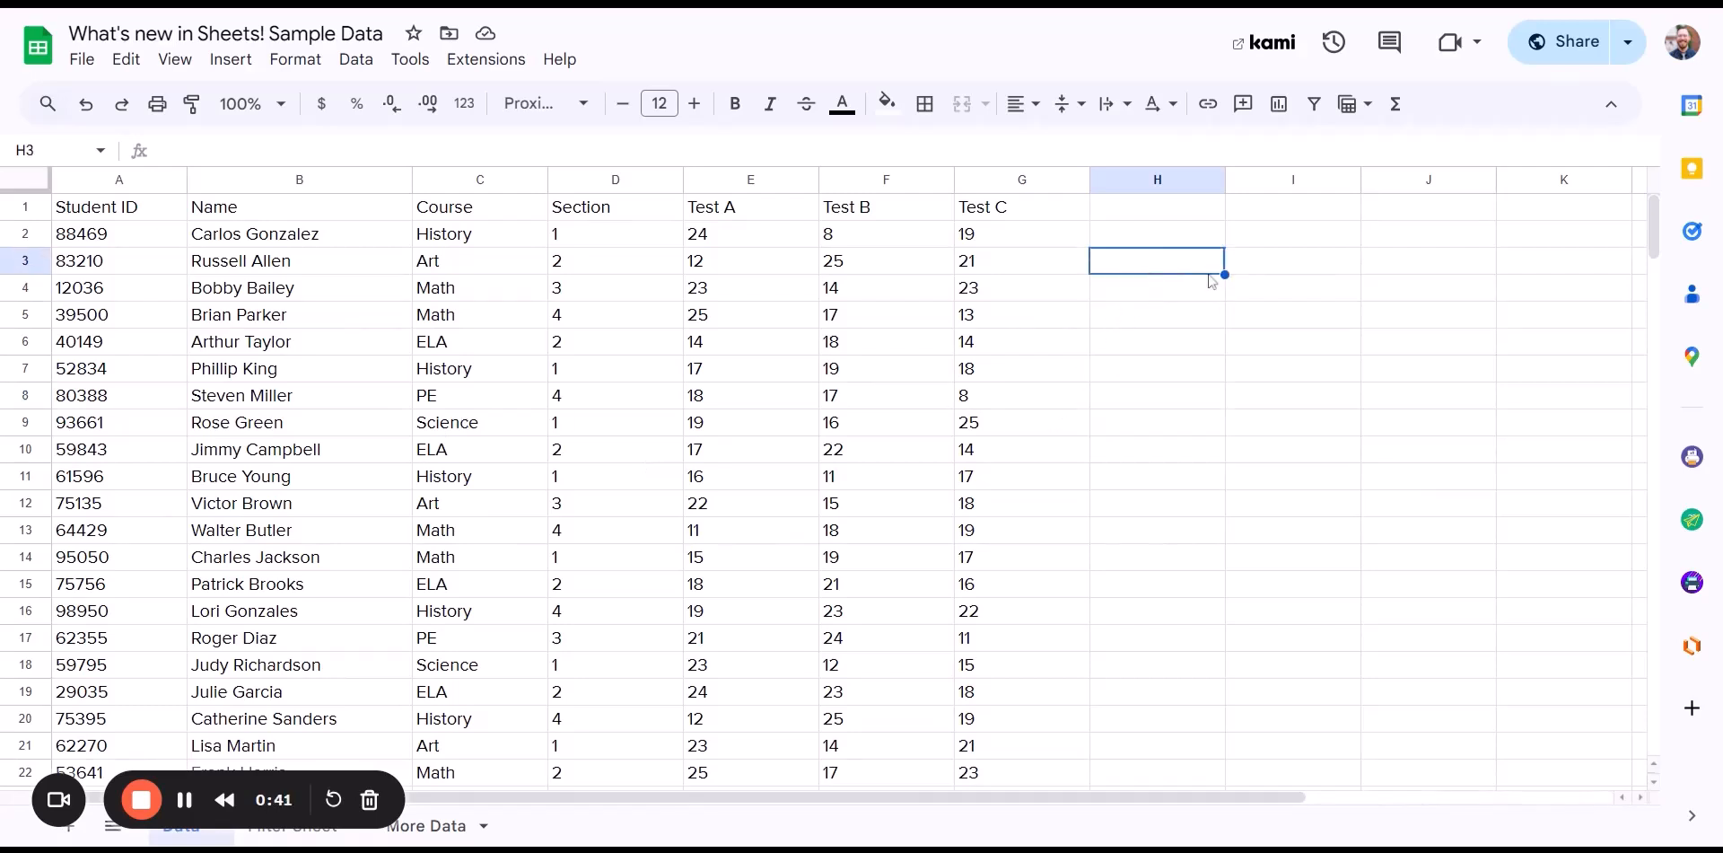
text(@)
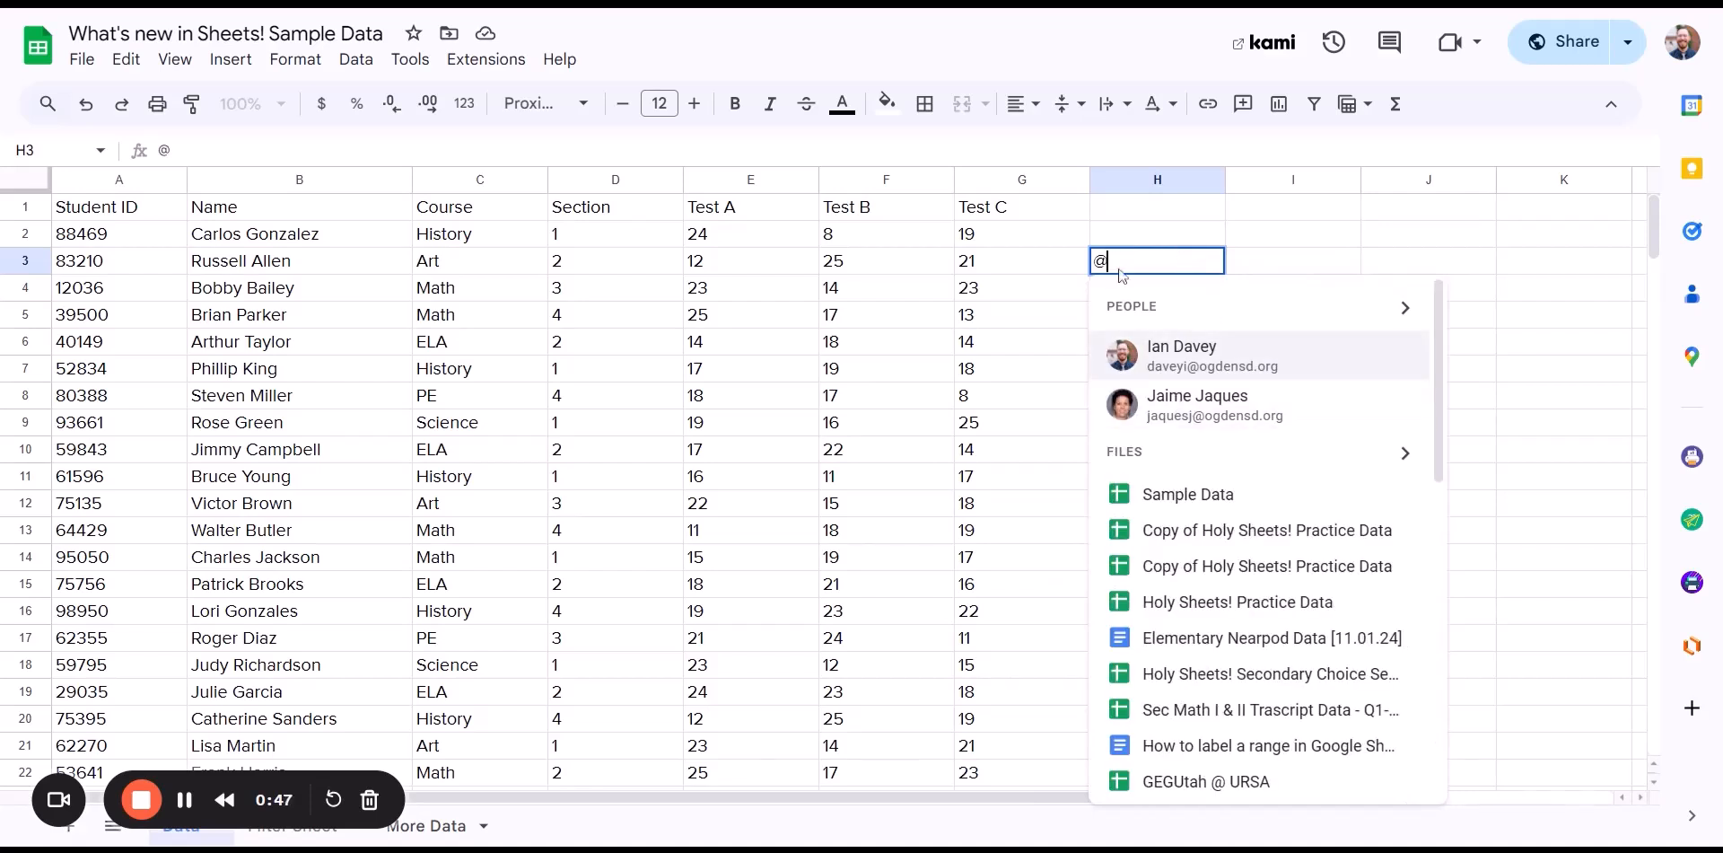
scroll(1203, 582, down, 5)
scroll(1204, 582, up, 5)
scroll(1203, 377, down, 5)
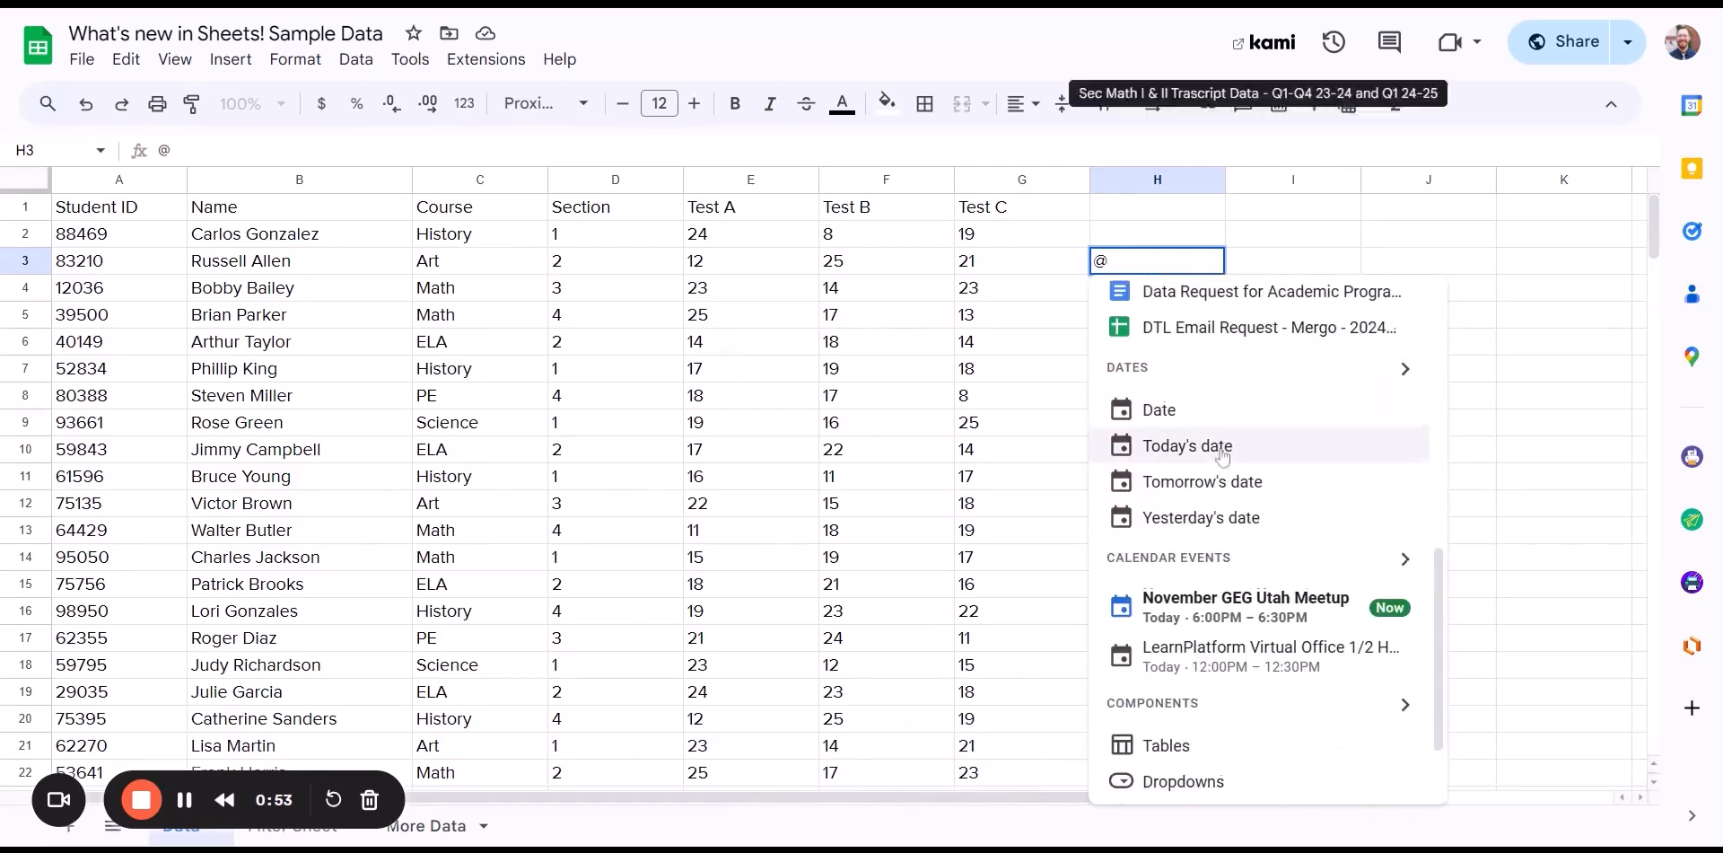
scroll(1216, 453, down, 1)
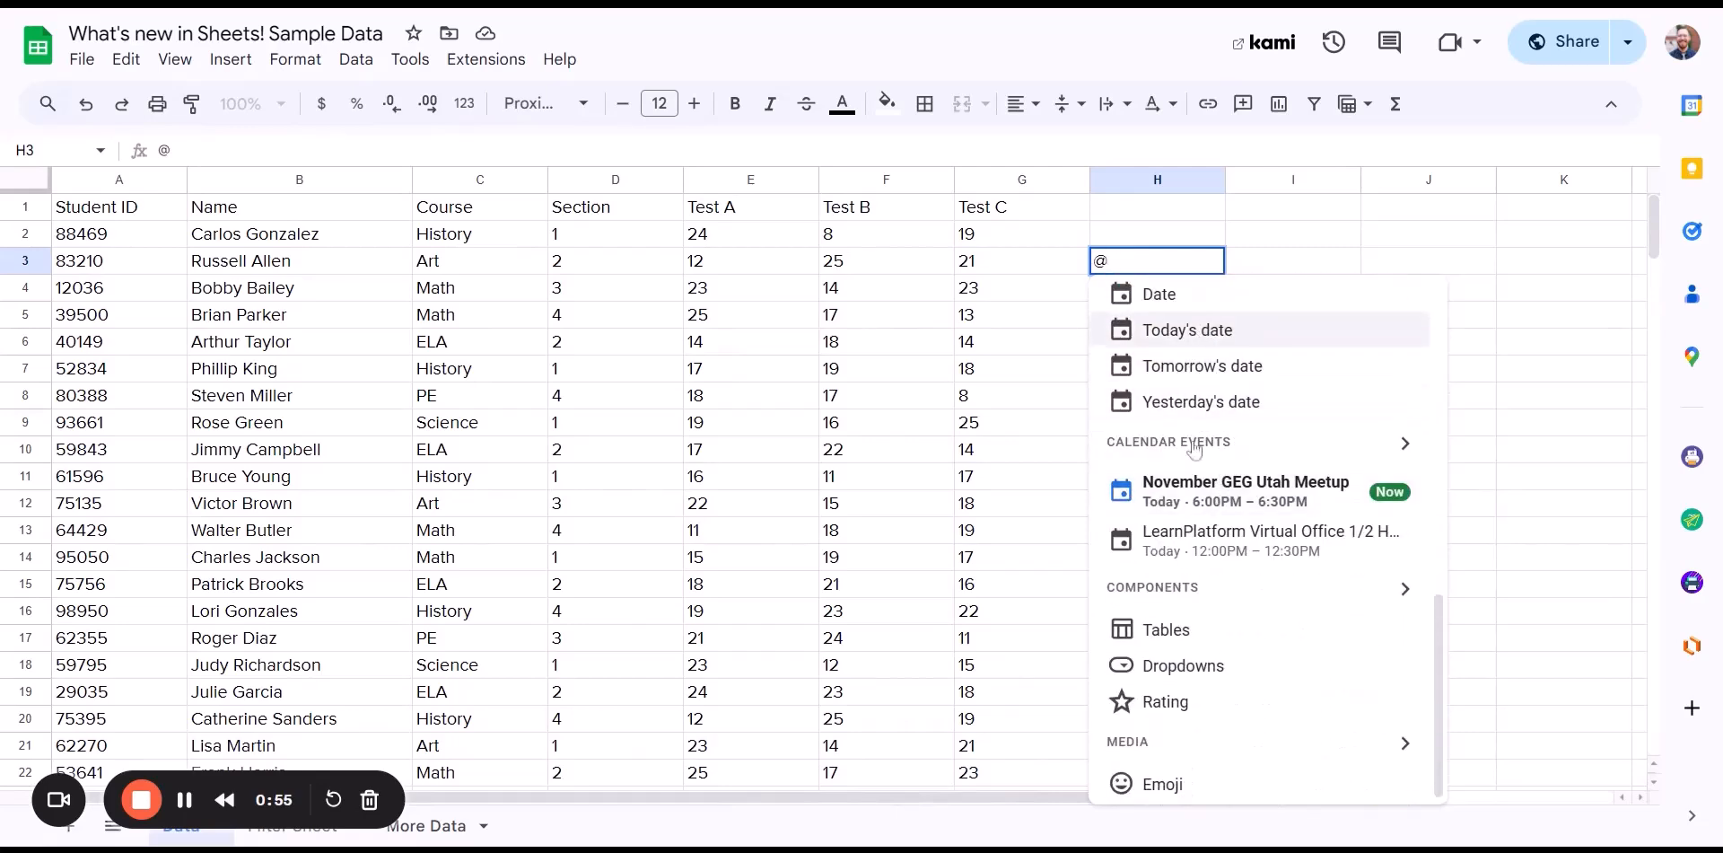
scroll(1183, 505, down, 1)
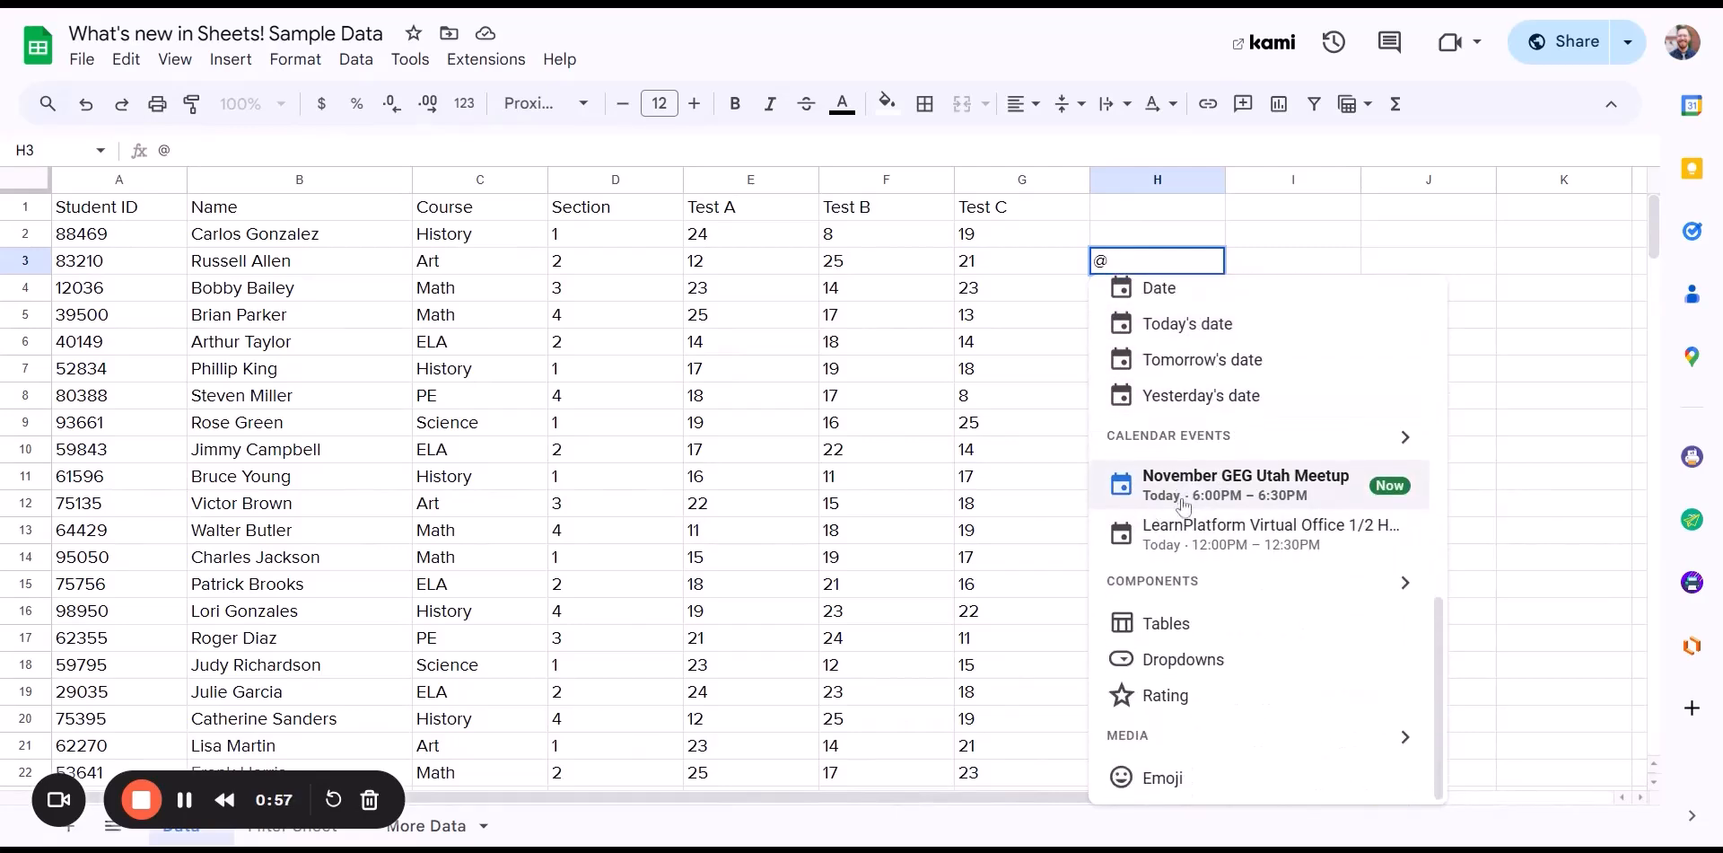
click(1077, 370)
click(1119, 265)
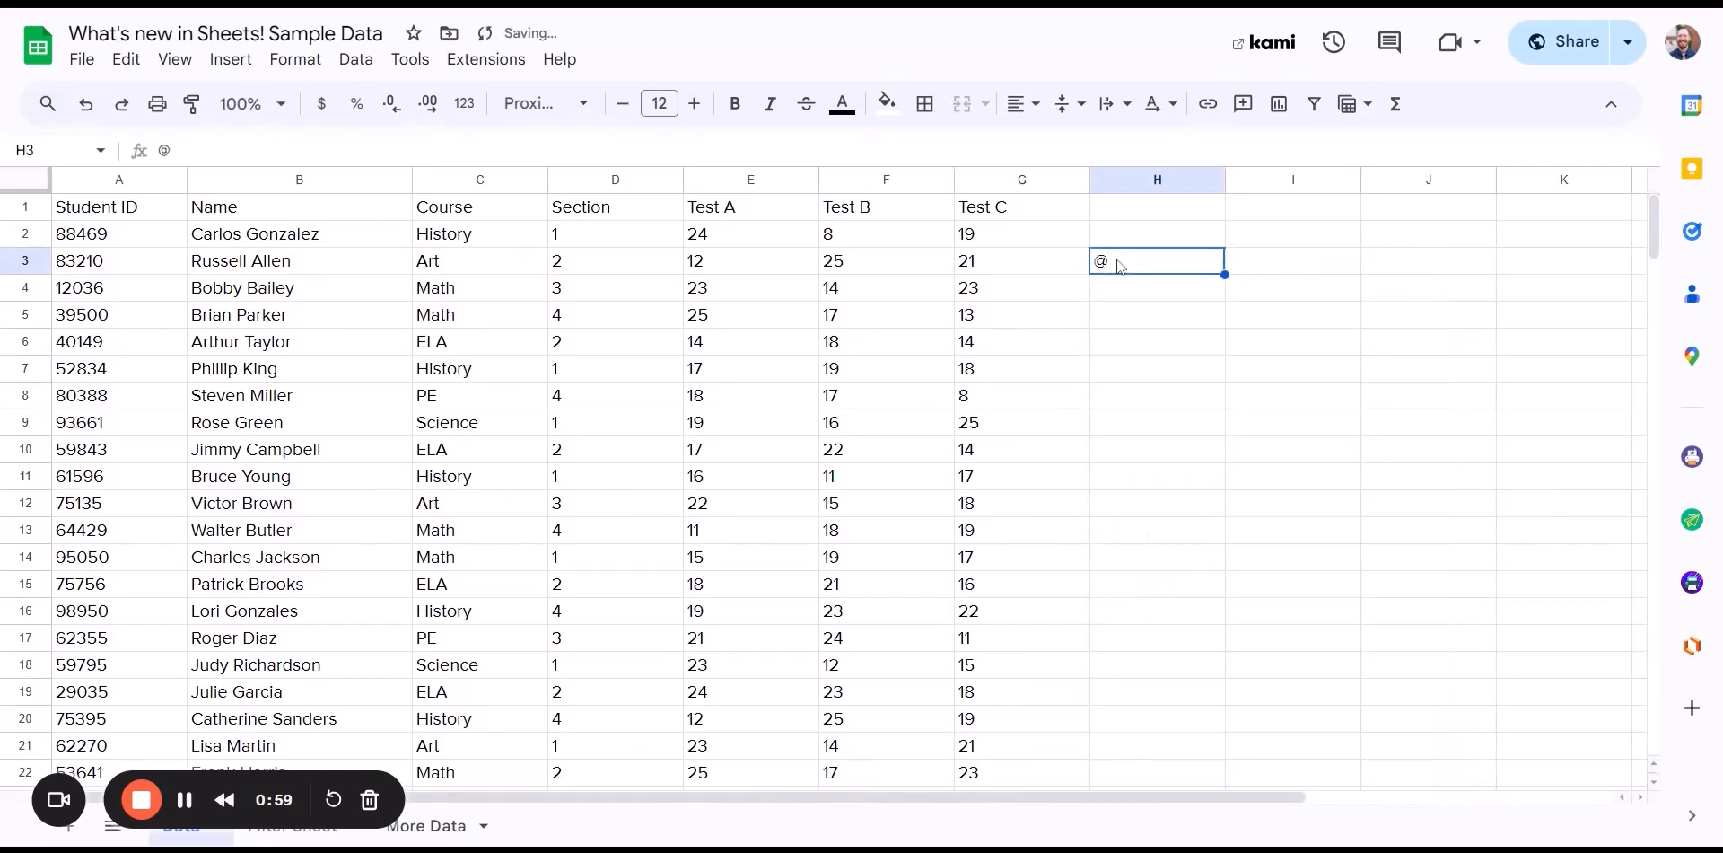
key(Delete)
- Insert a place smart chip in H3 for the searched street address, then preview its place details
click(231, 60)
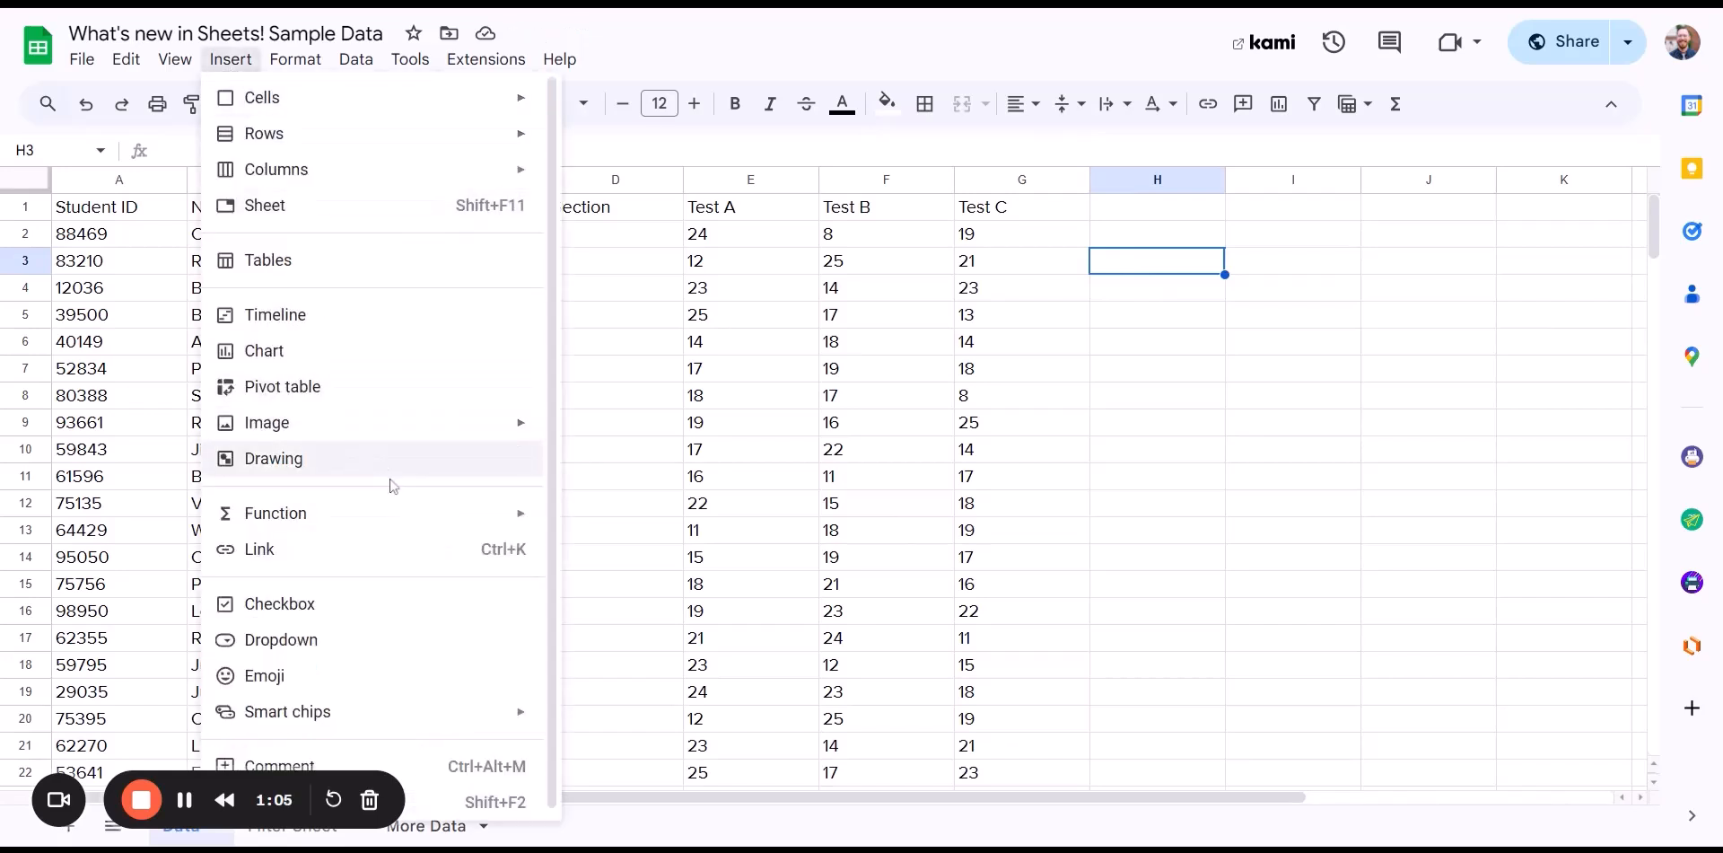
scroll(388, 484, down, 1)
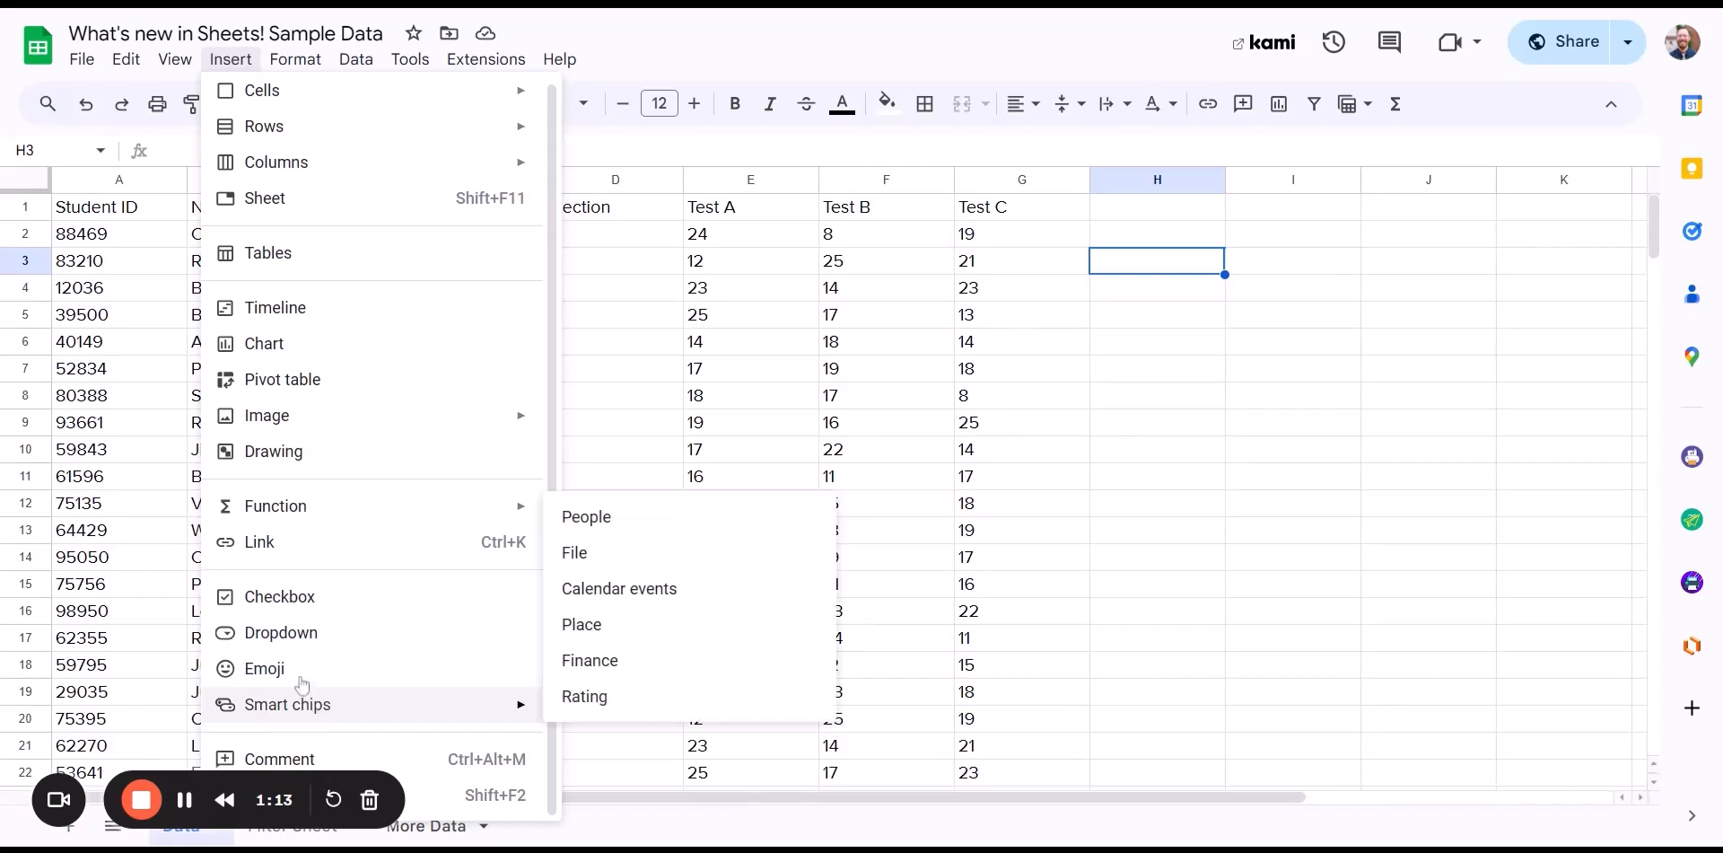
mouse_move(330, 716)
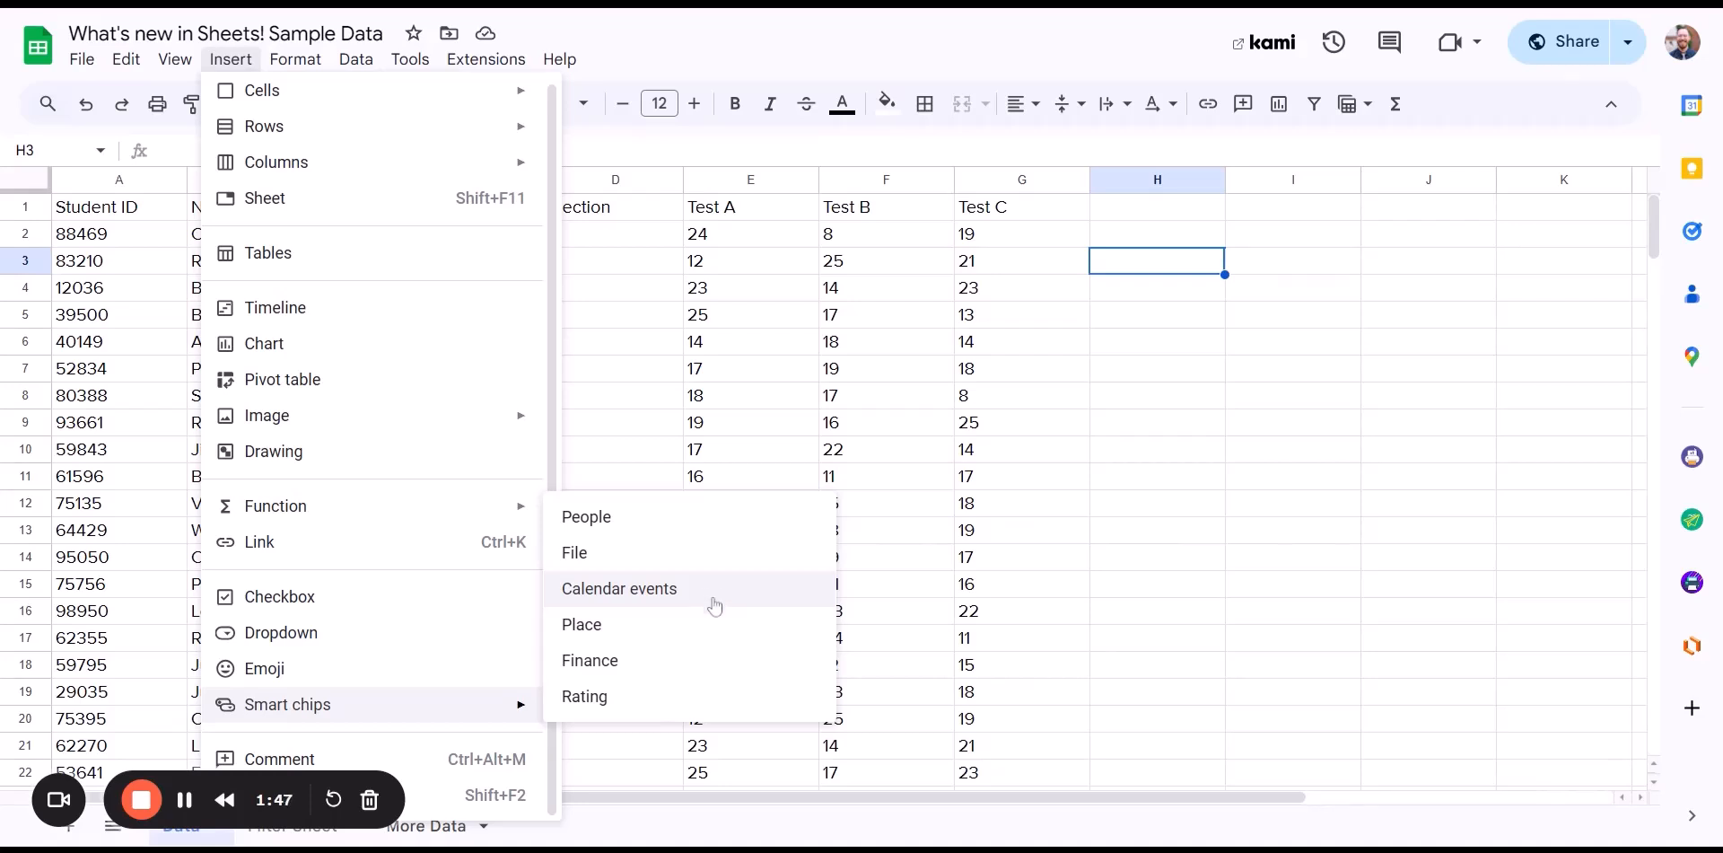
click(634, 637)
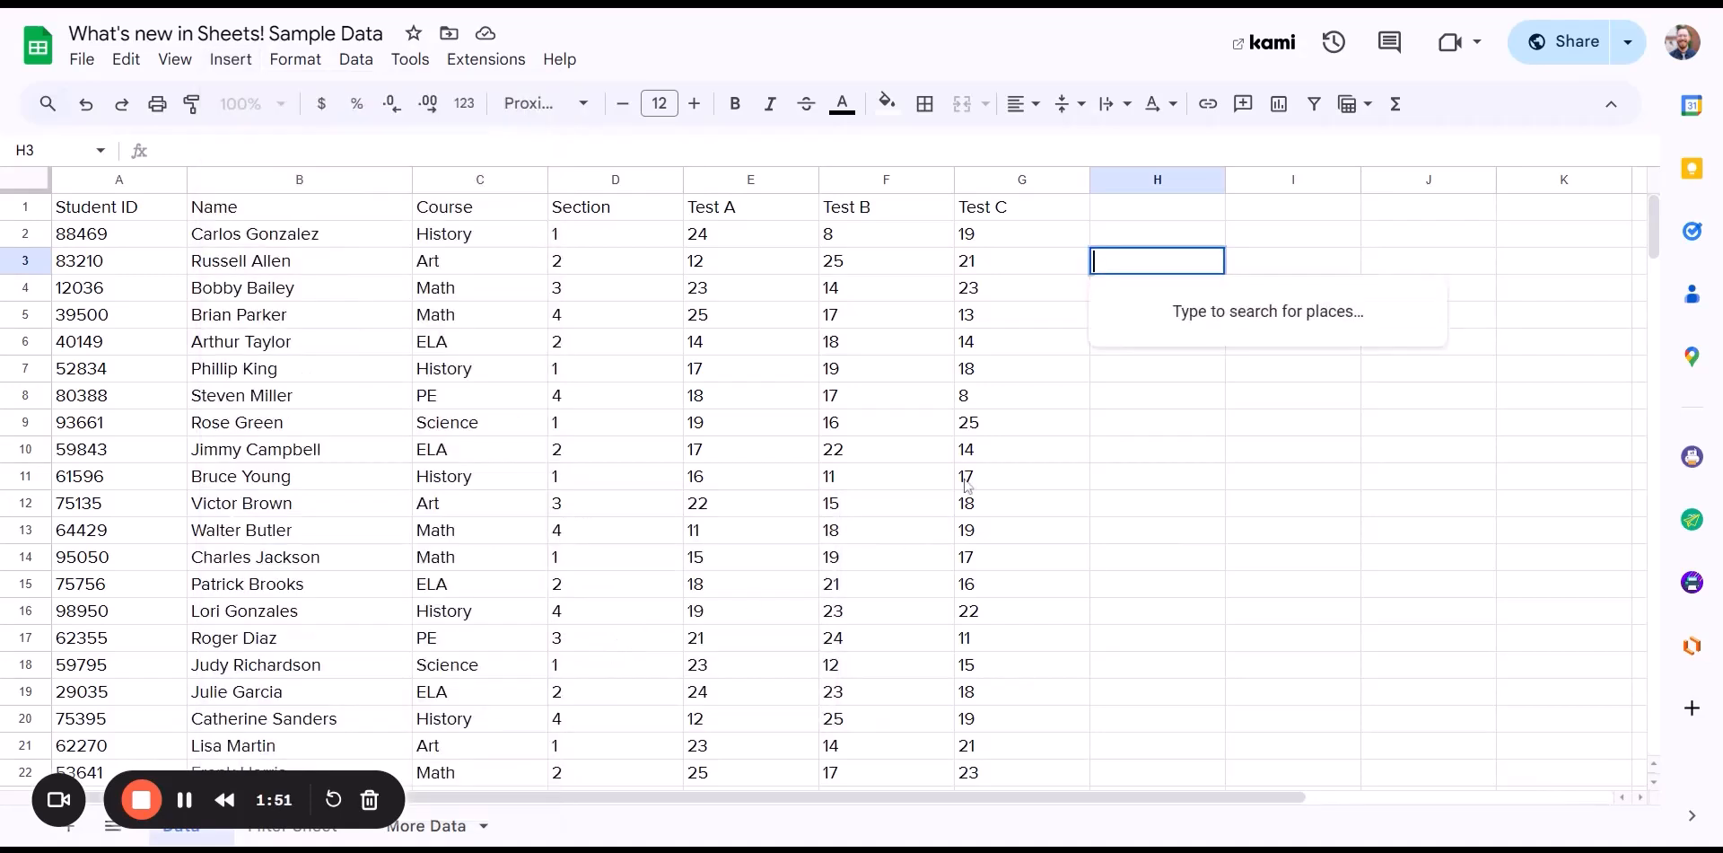
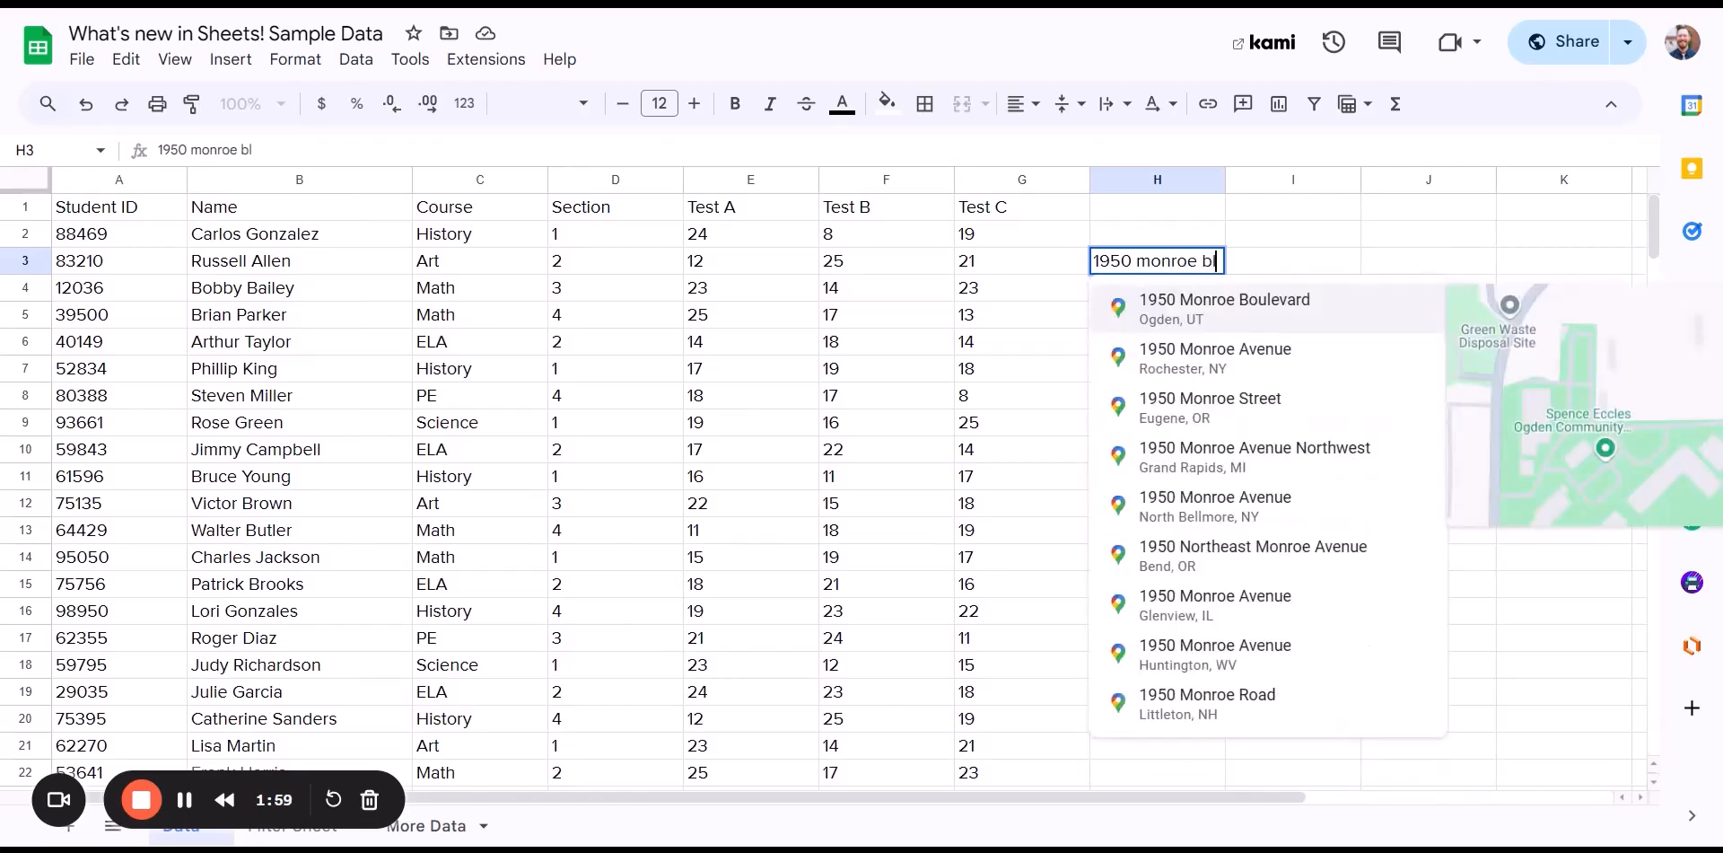
click(1186, 314)
click(1123, 346)
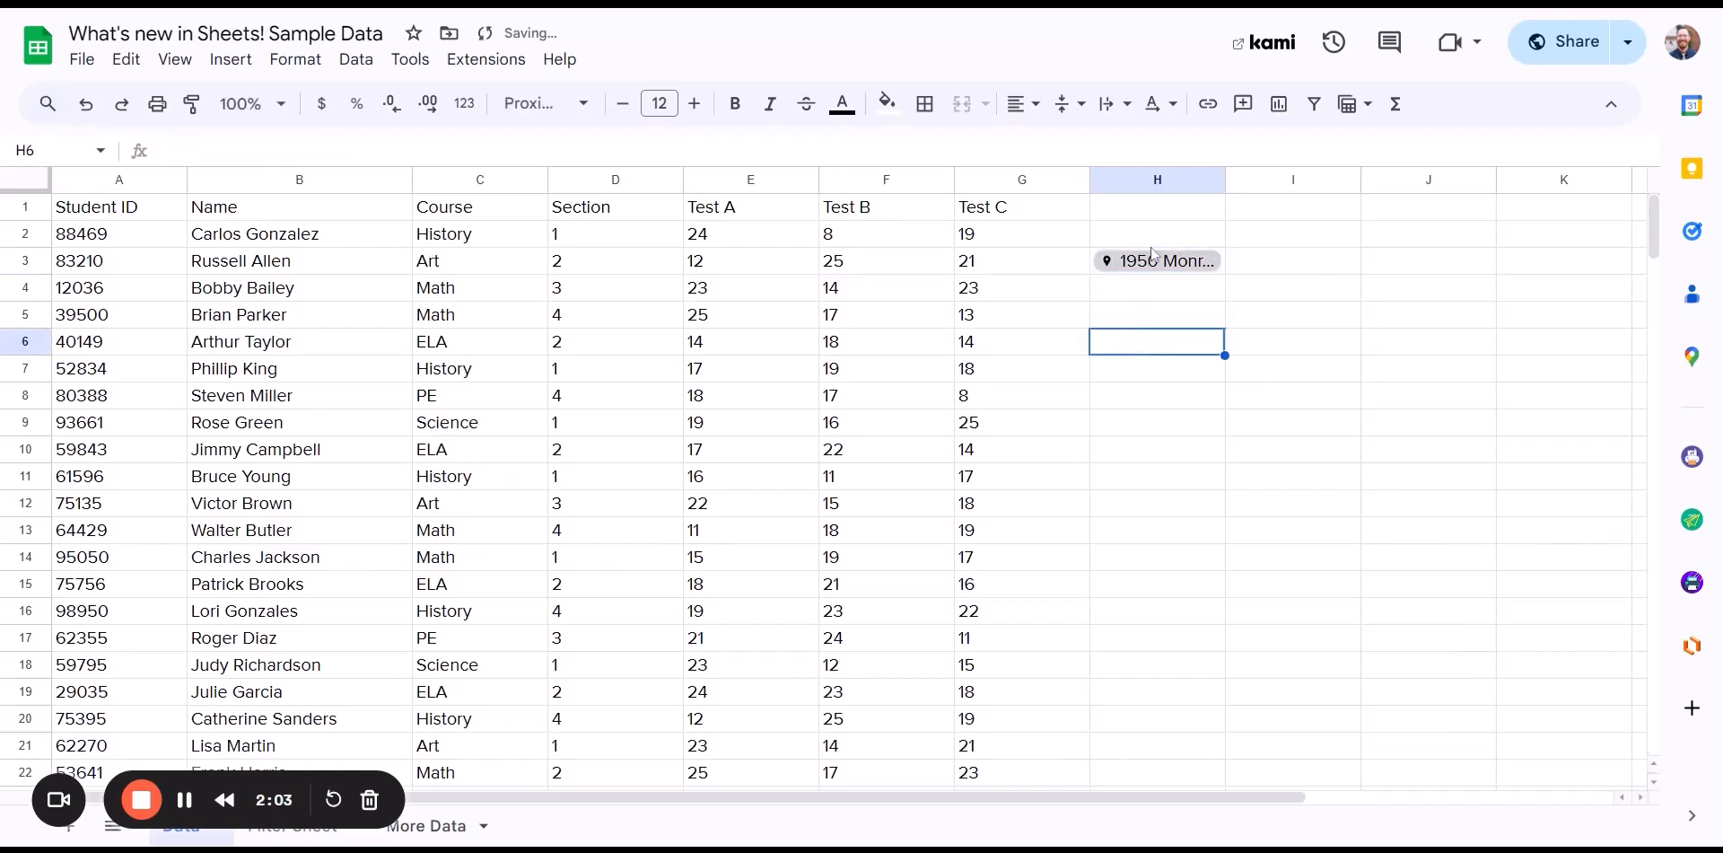
click(1130, 263)
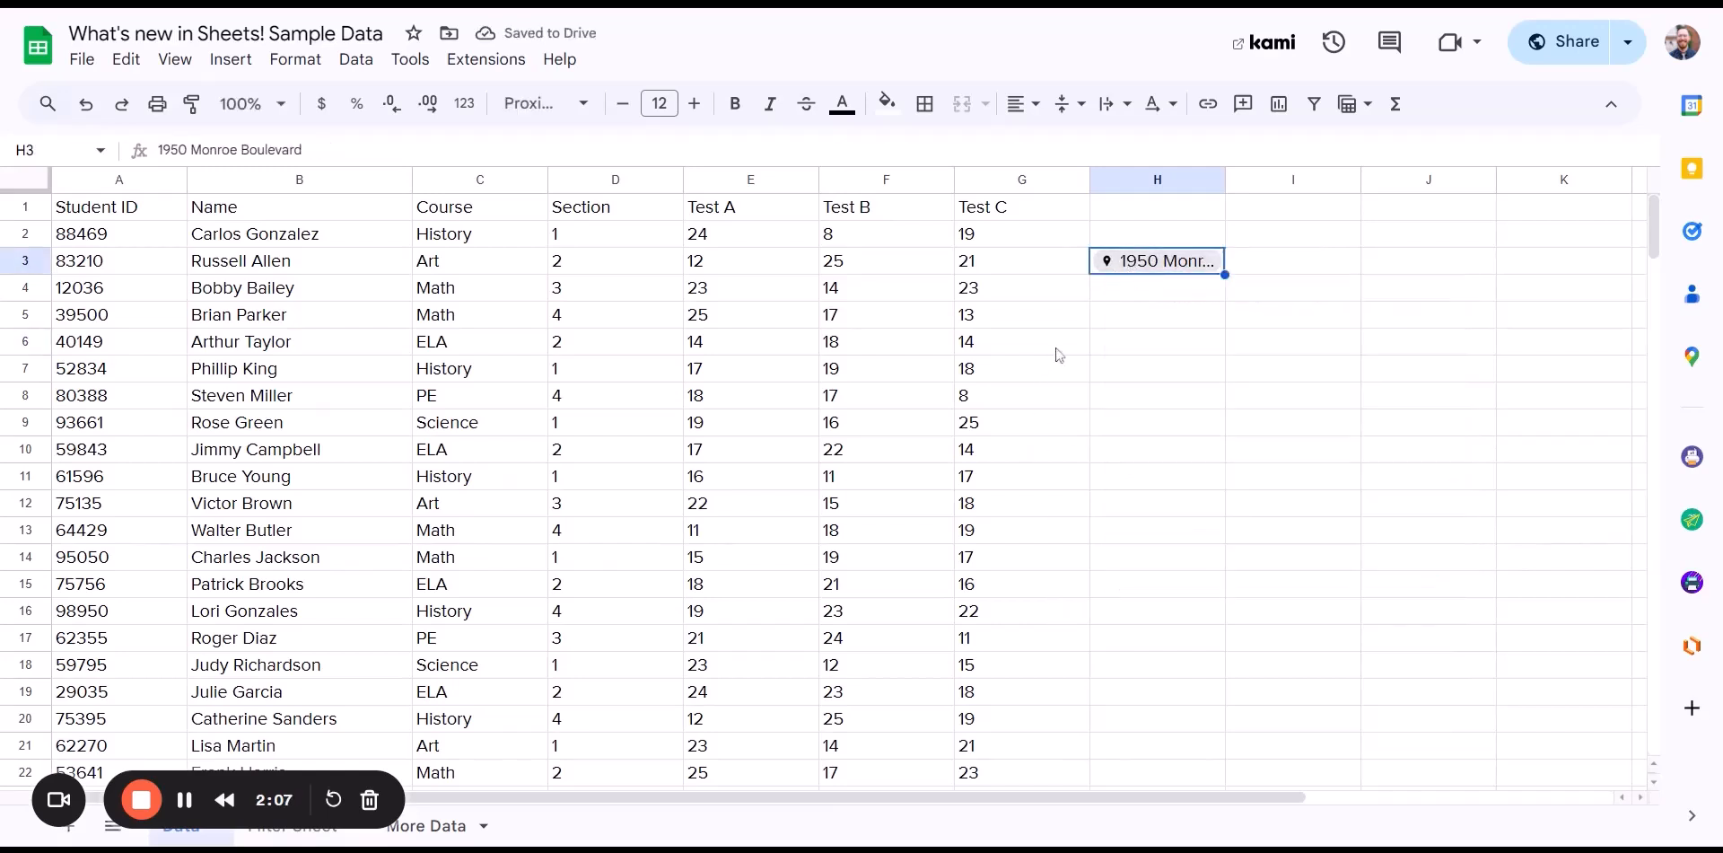
- Move to cell H4 and start a finance smart chip, then cancel it
click(1117, 289)
click(230, 59)
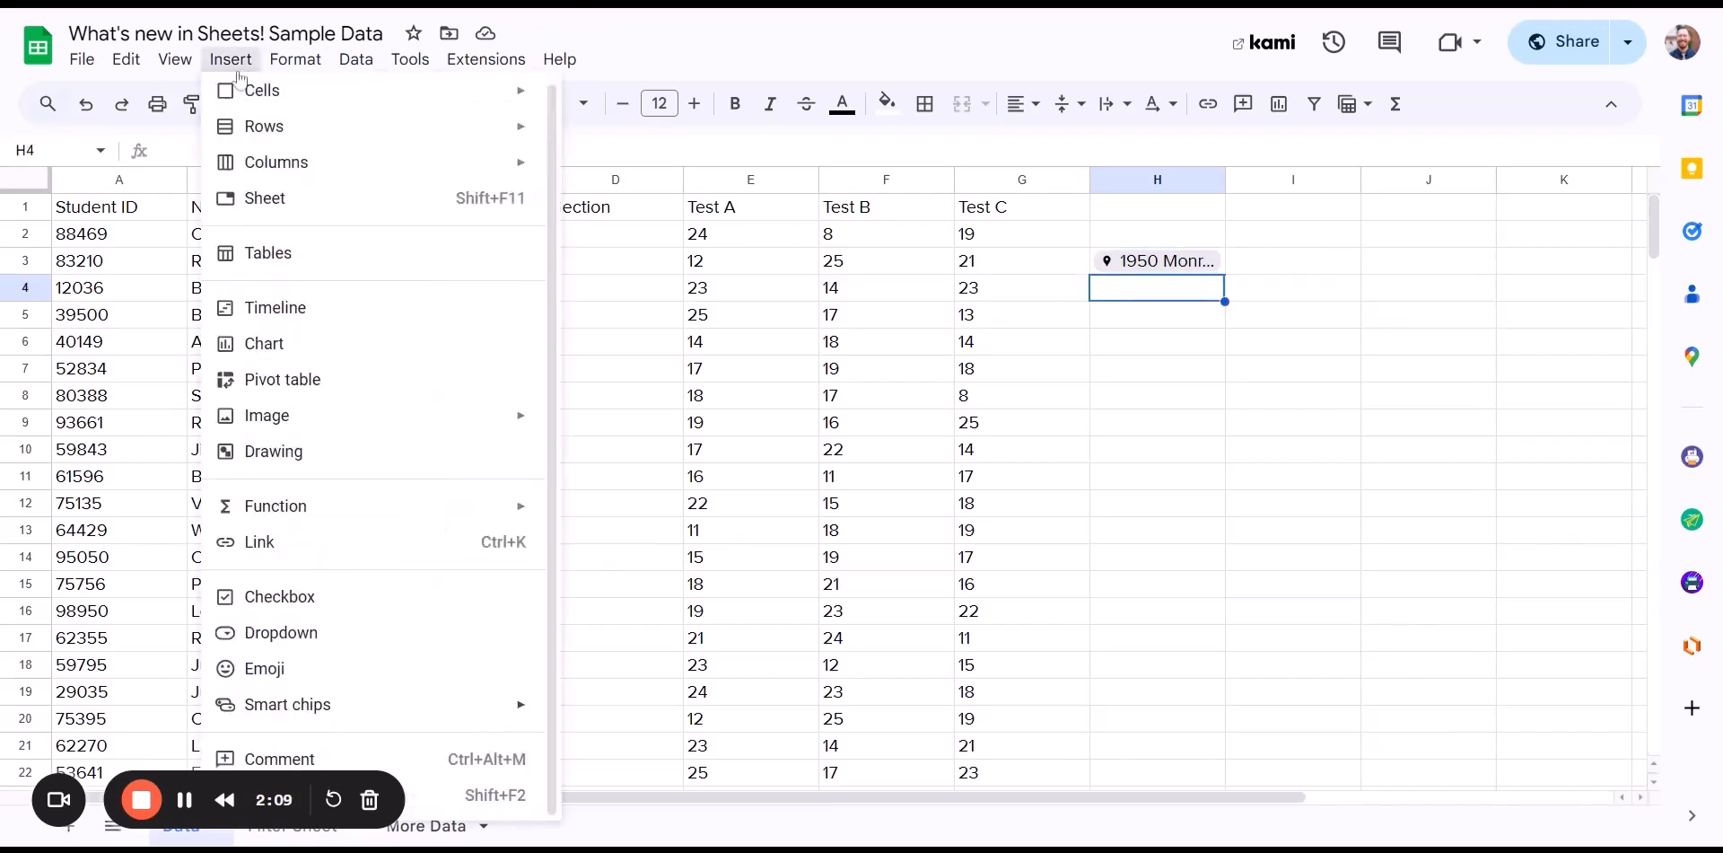
mouse_move(325, 723)
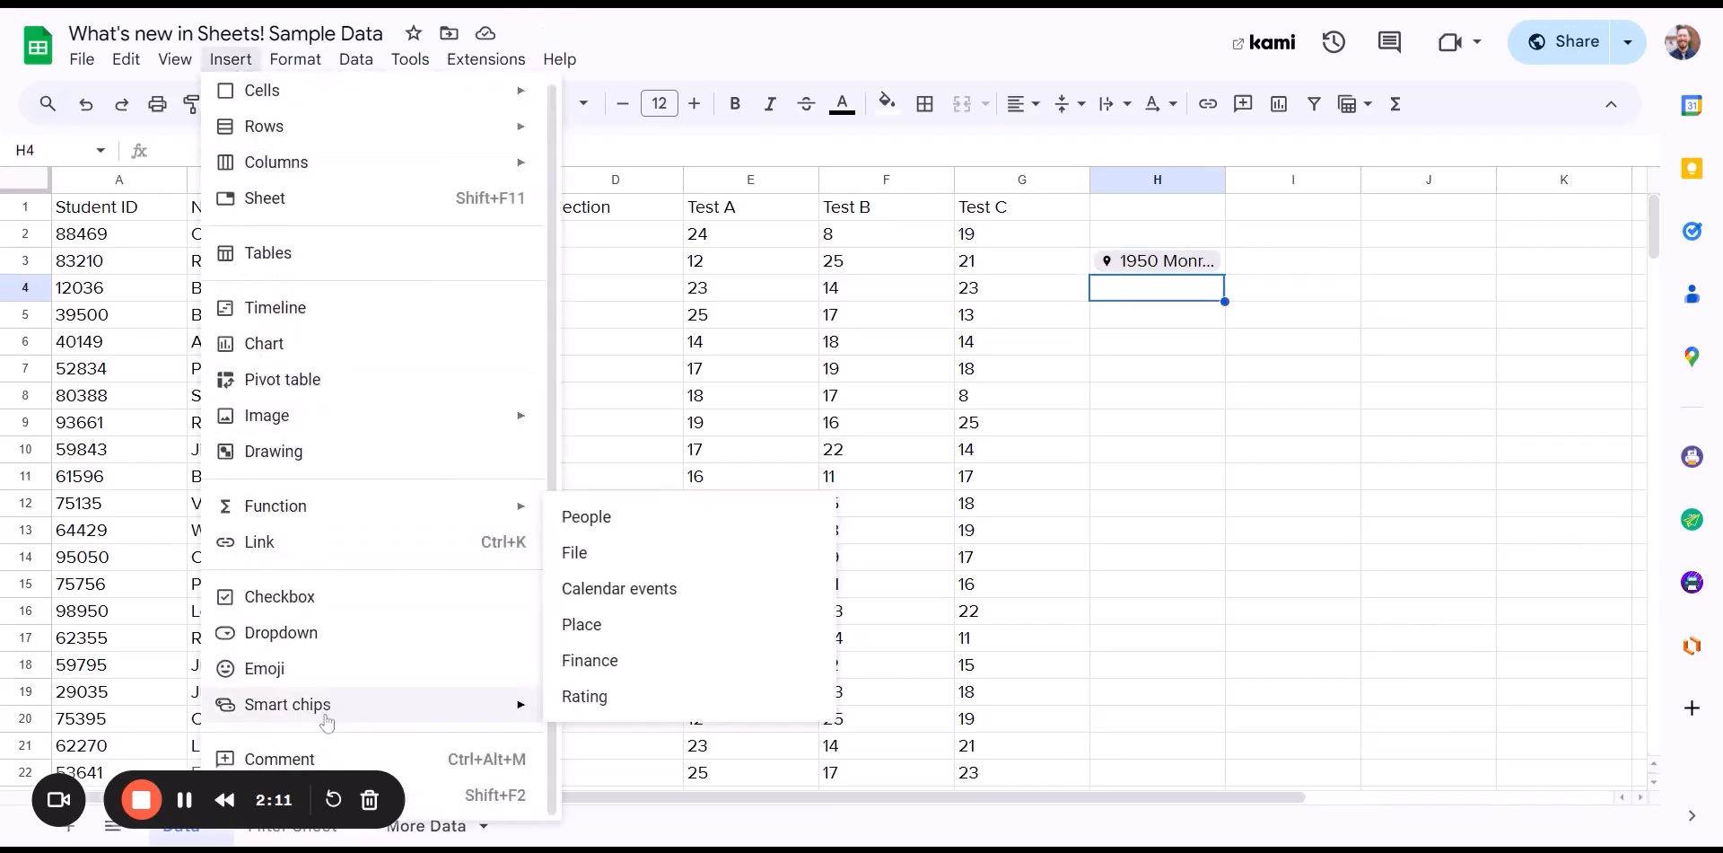
click(628, 664)
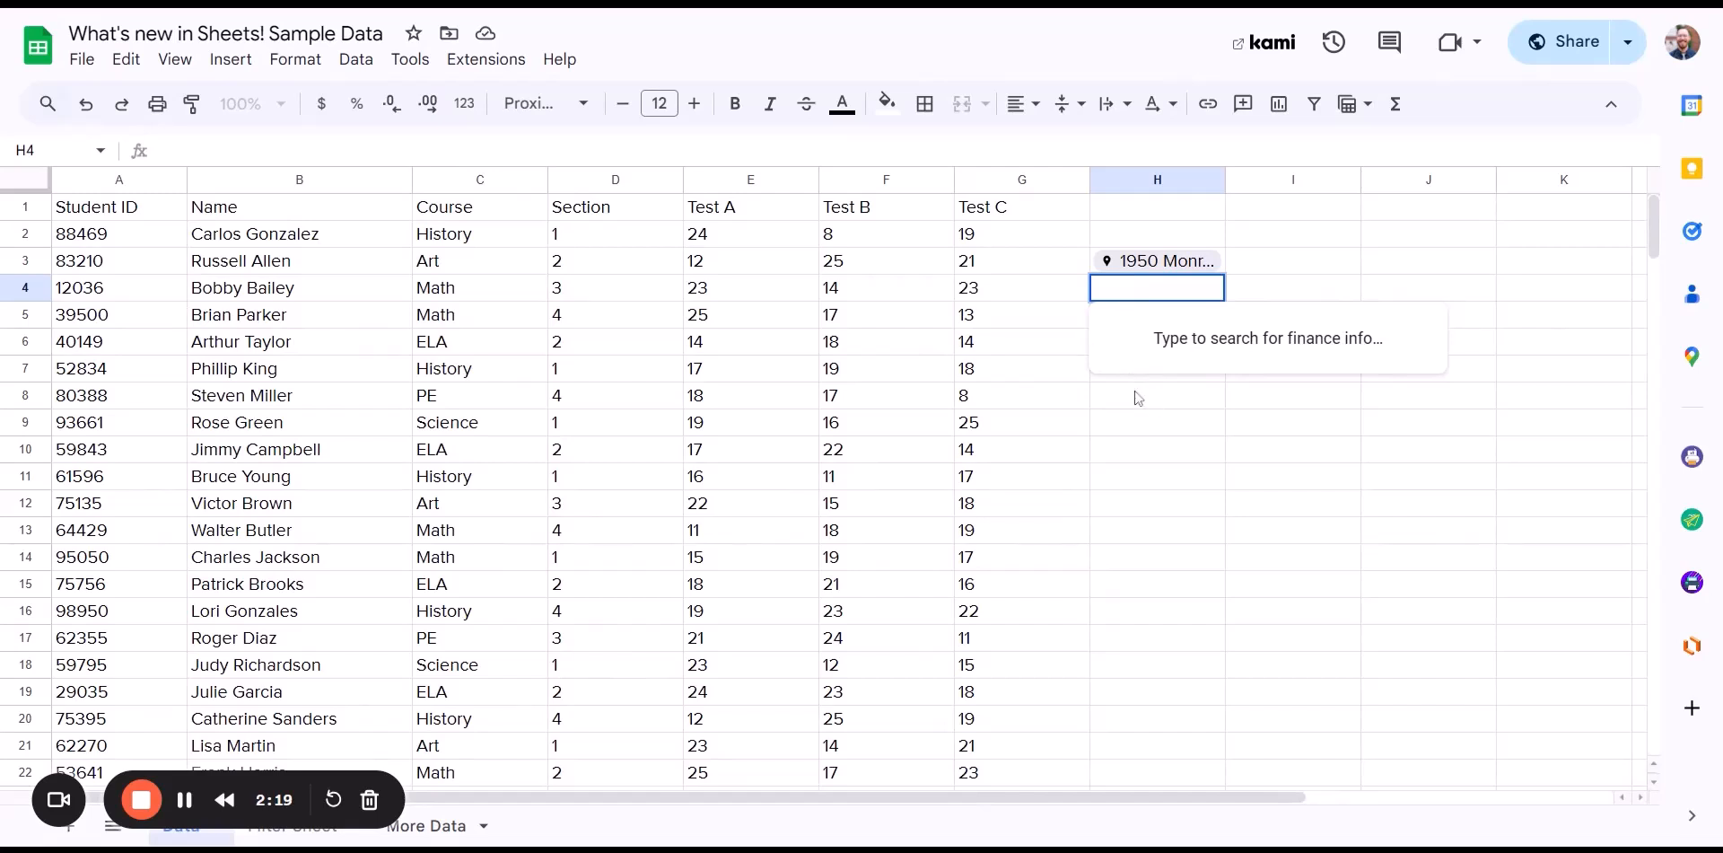
key(Escape)
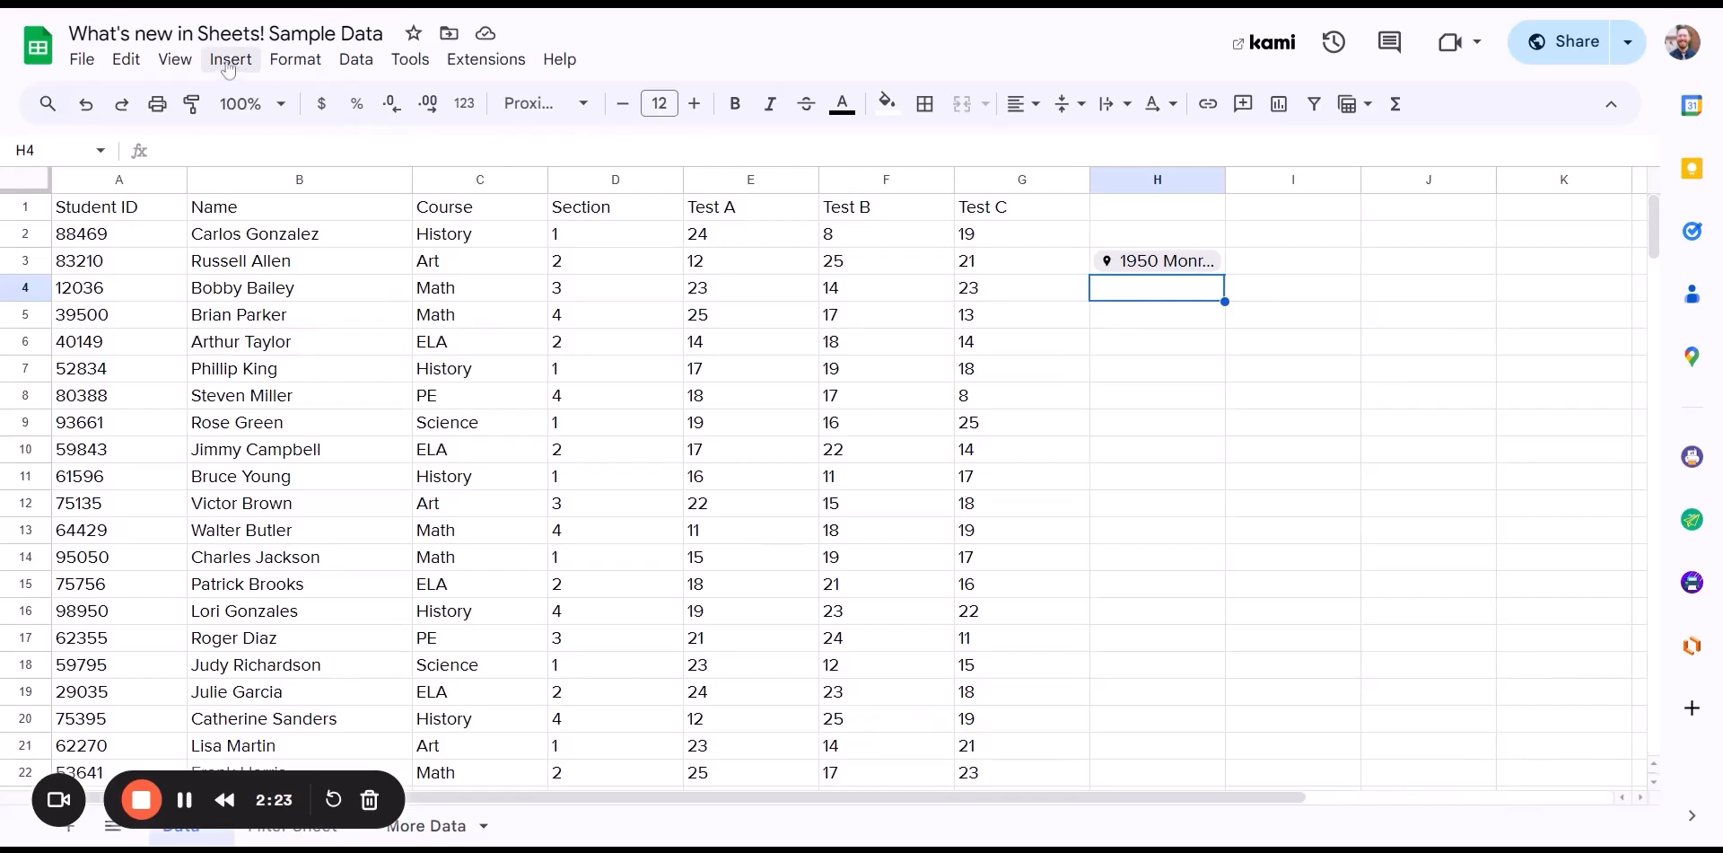
- Add a star-rating chip to H4 and set it to 3 of 5 stars
click(228, 62)
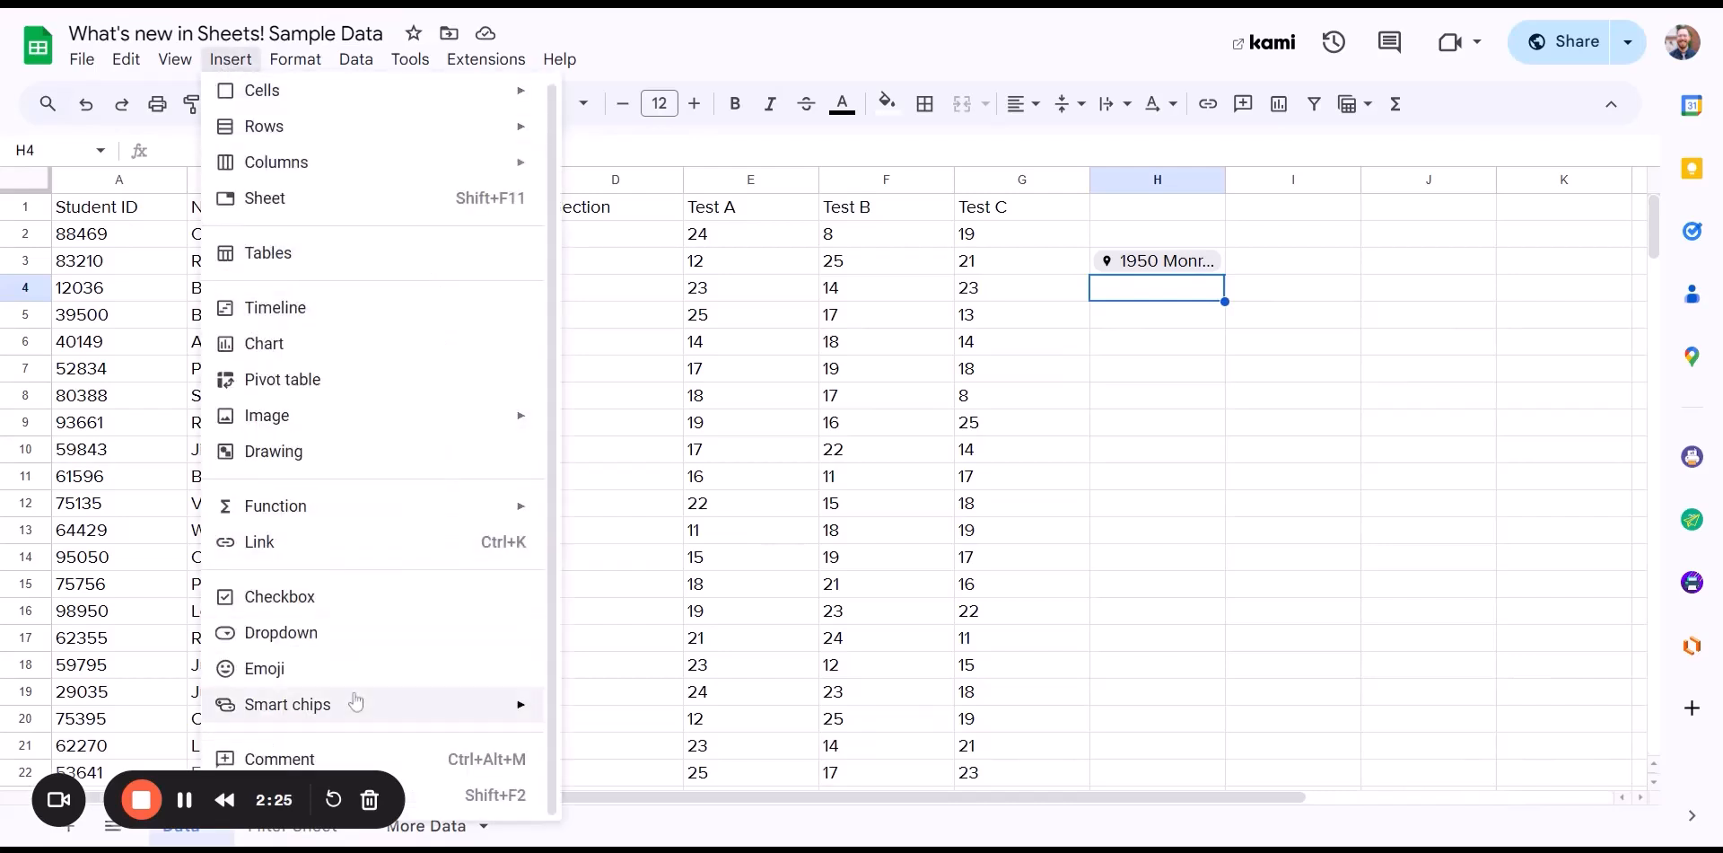
mouse_move(348, 707)
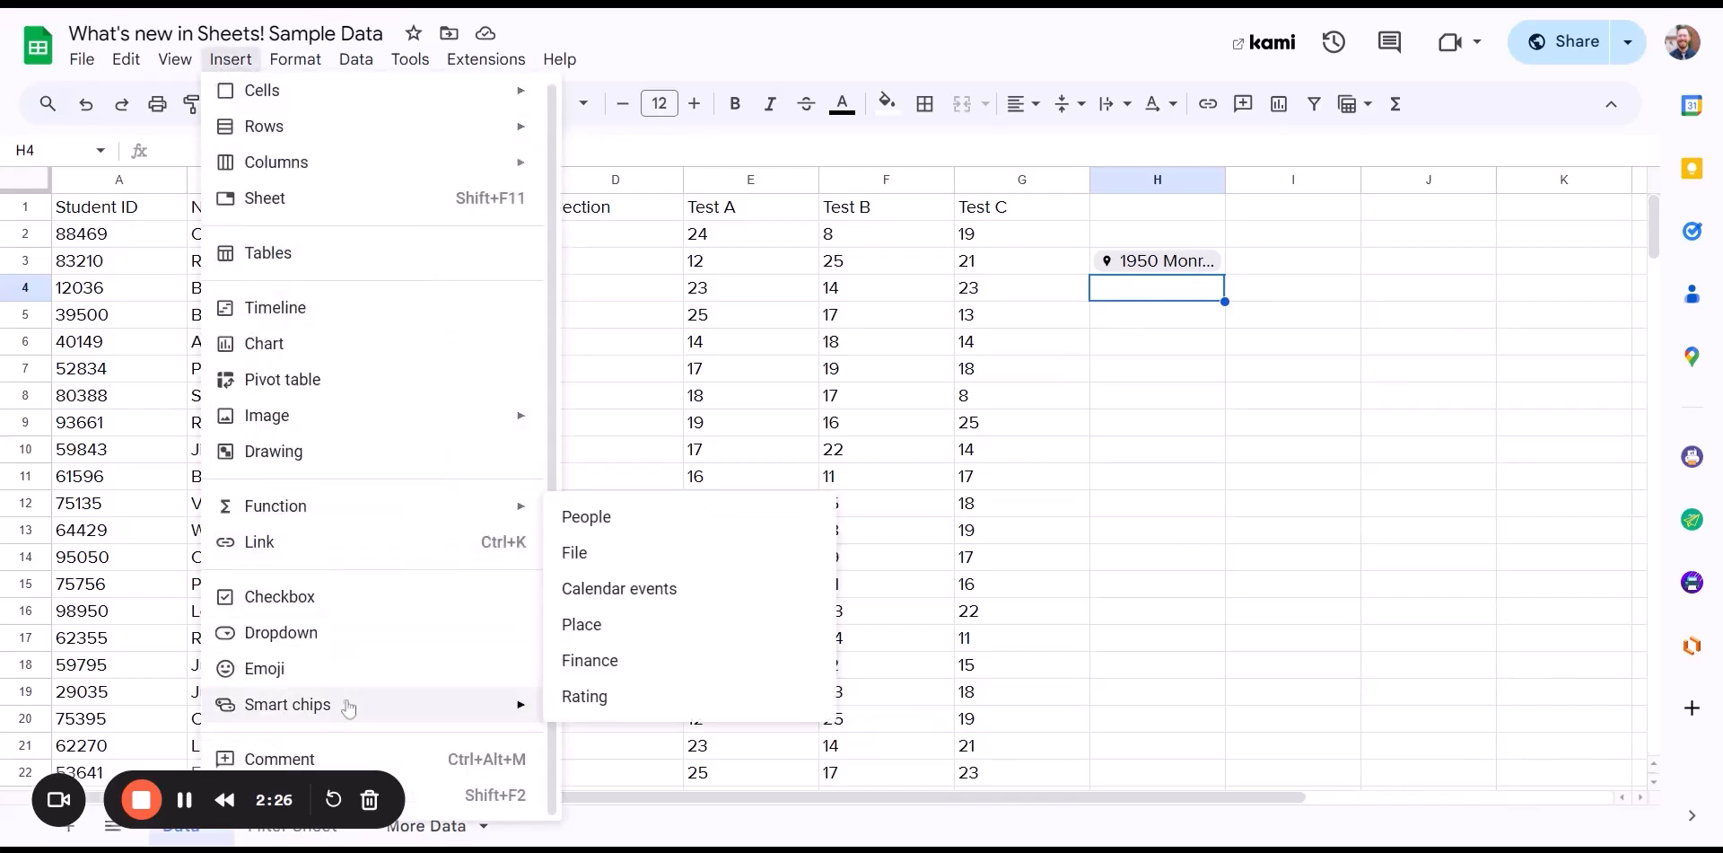
click(578, 698)
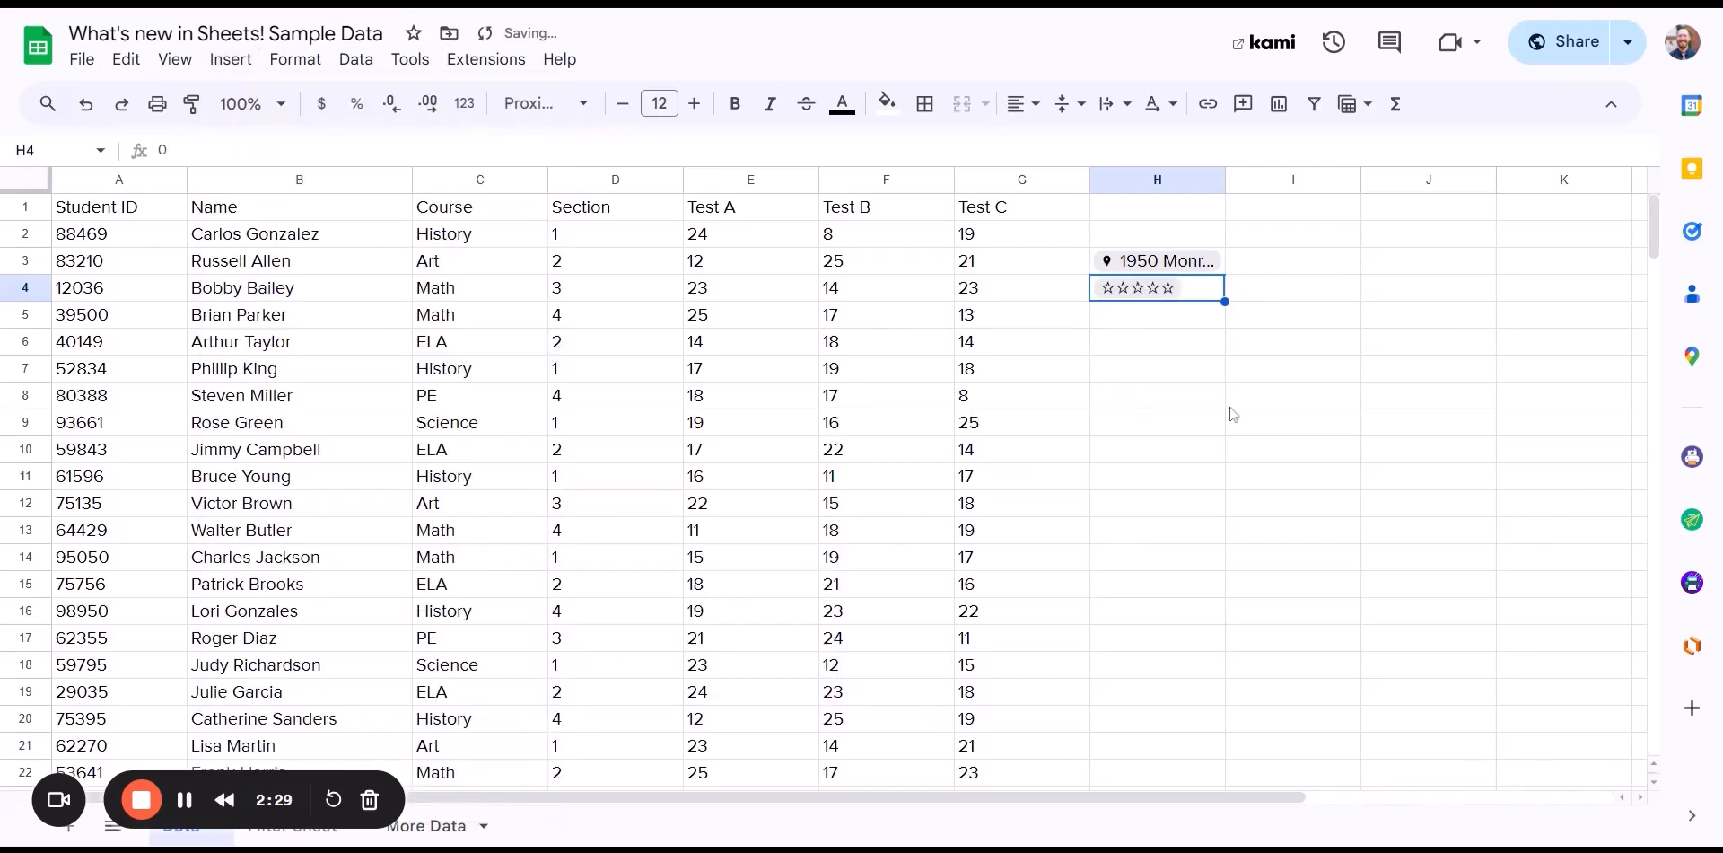
click(1149, 294)
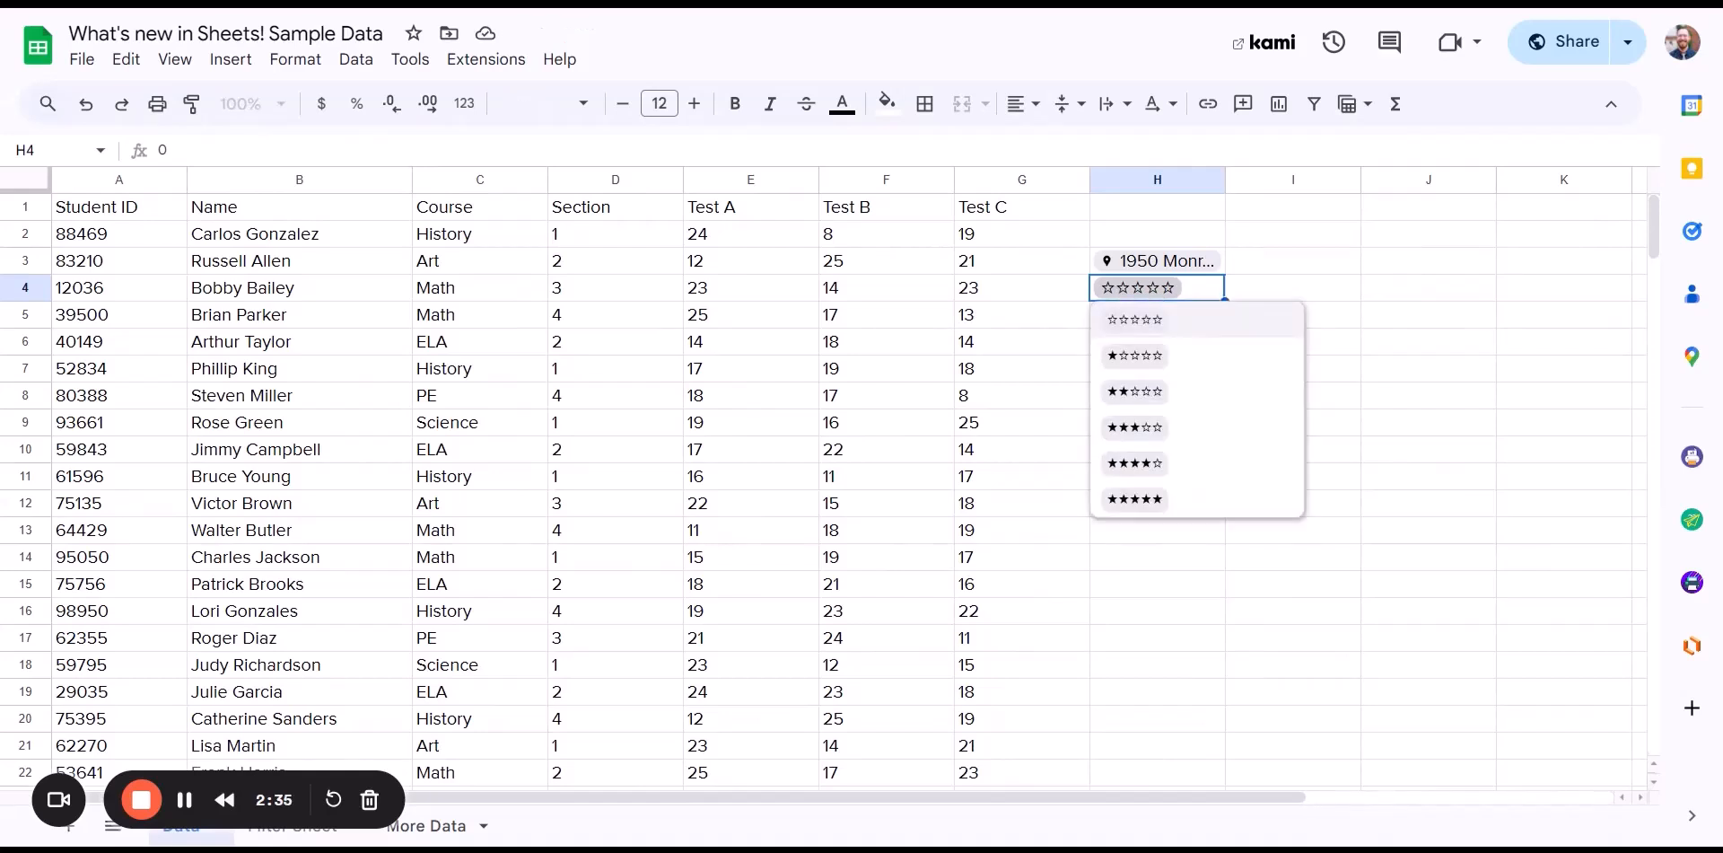
click(1145, 395)
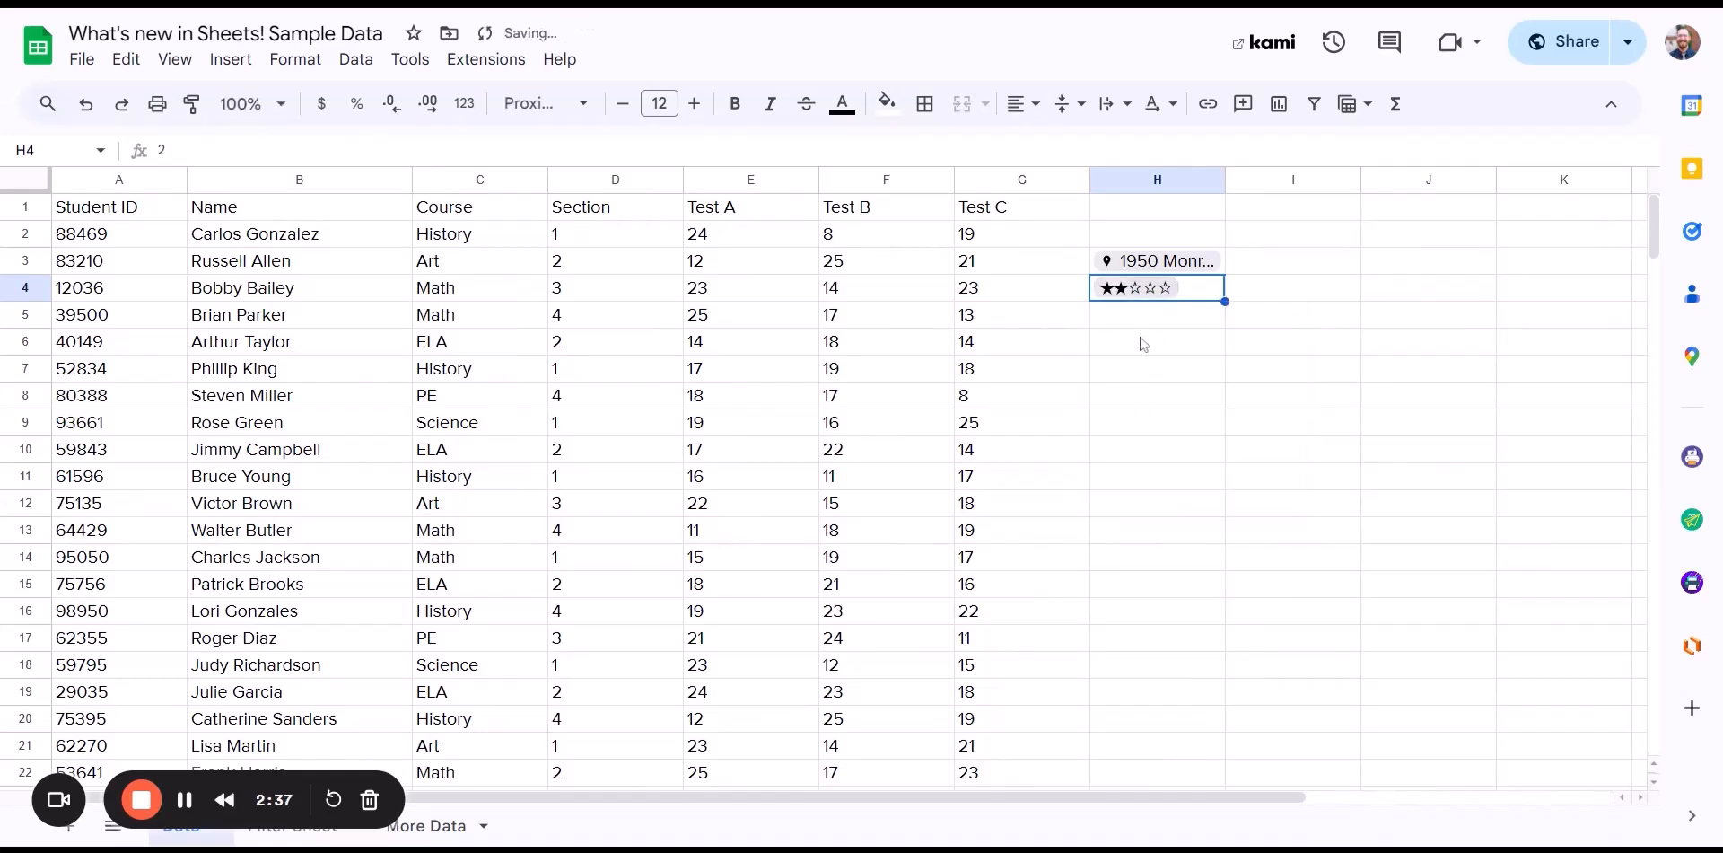
click(1158, 291)
click(1153, 428)
click(1160, 323)
click(1202, 296)
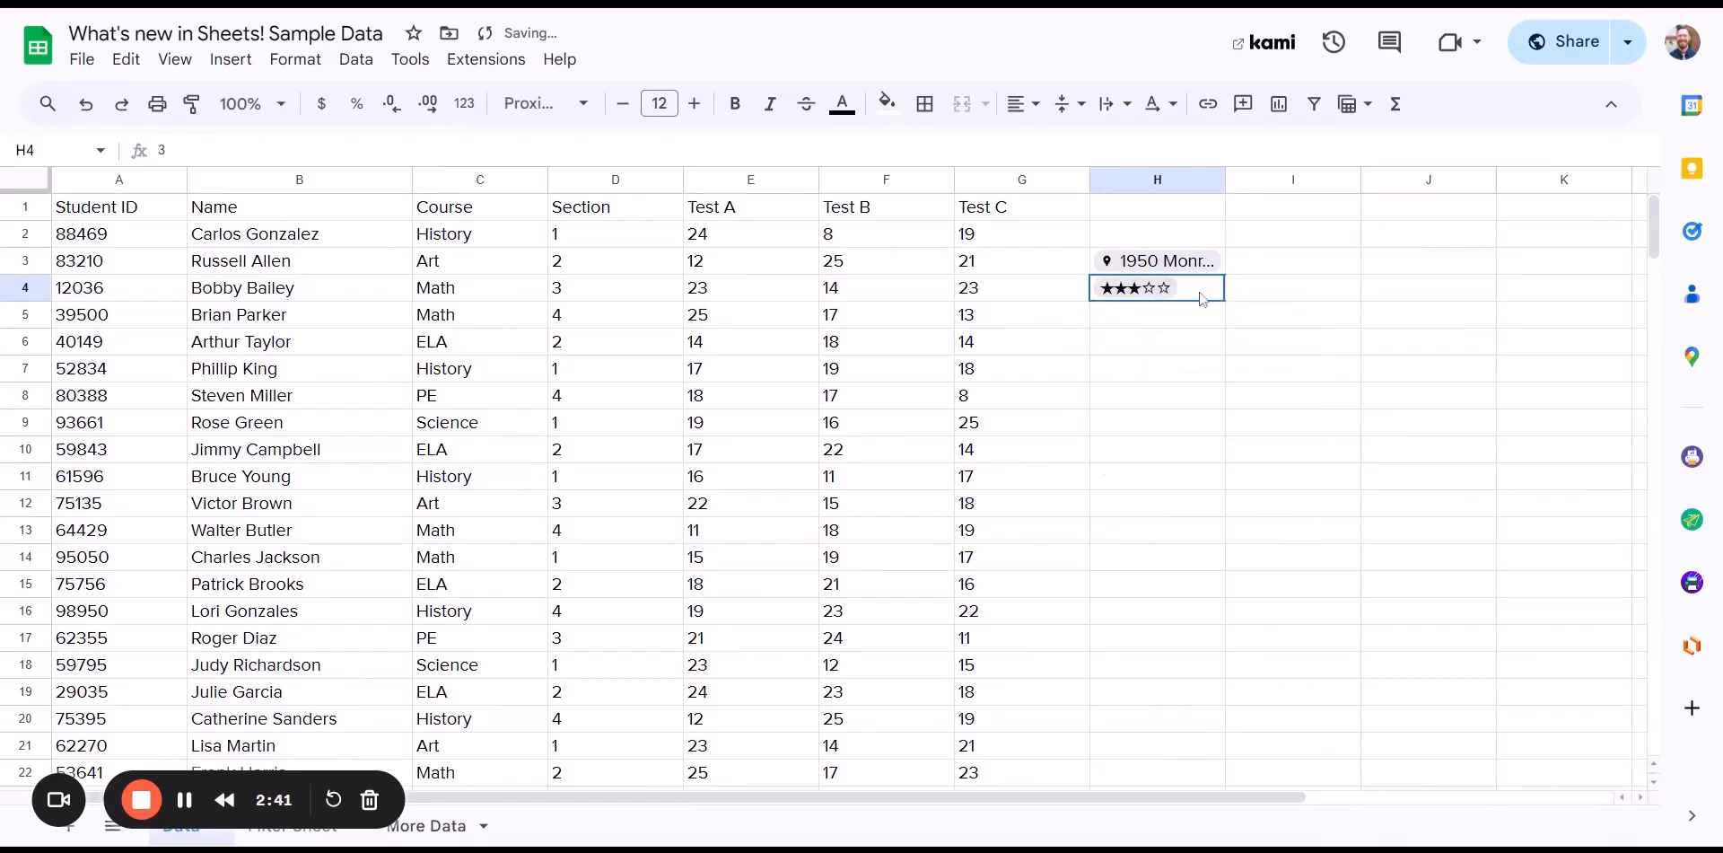
click(1161, 323)
click(1134, 350)
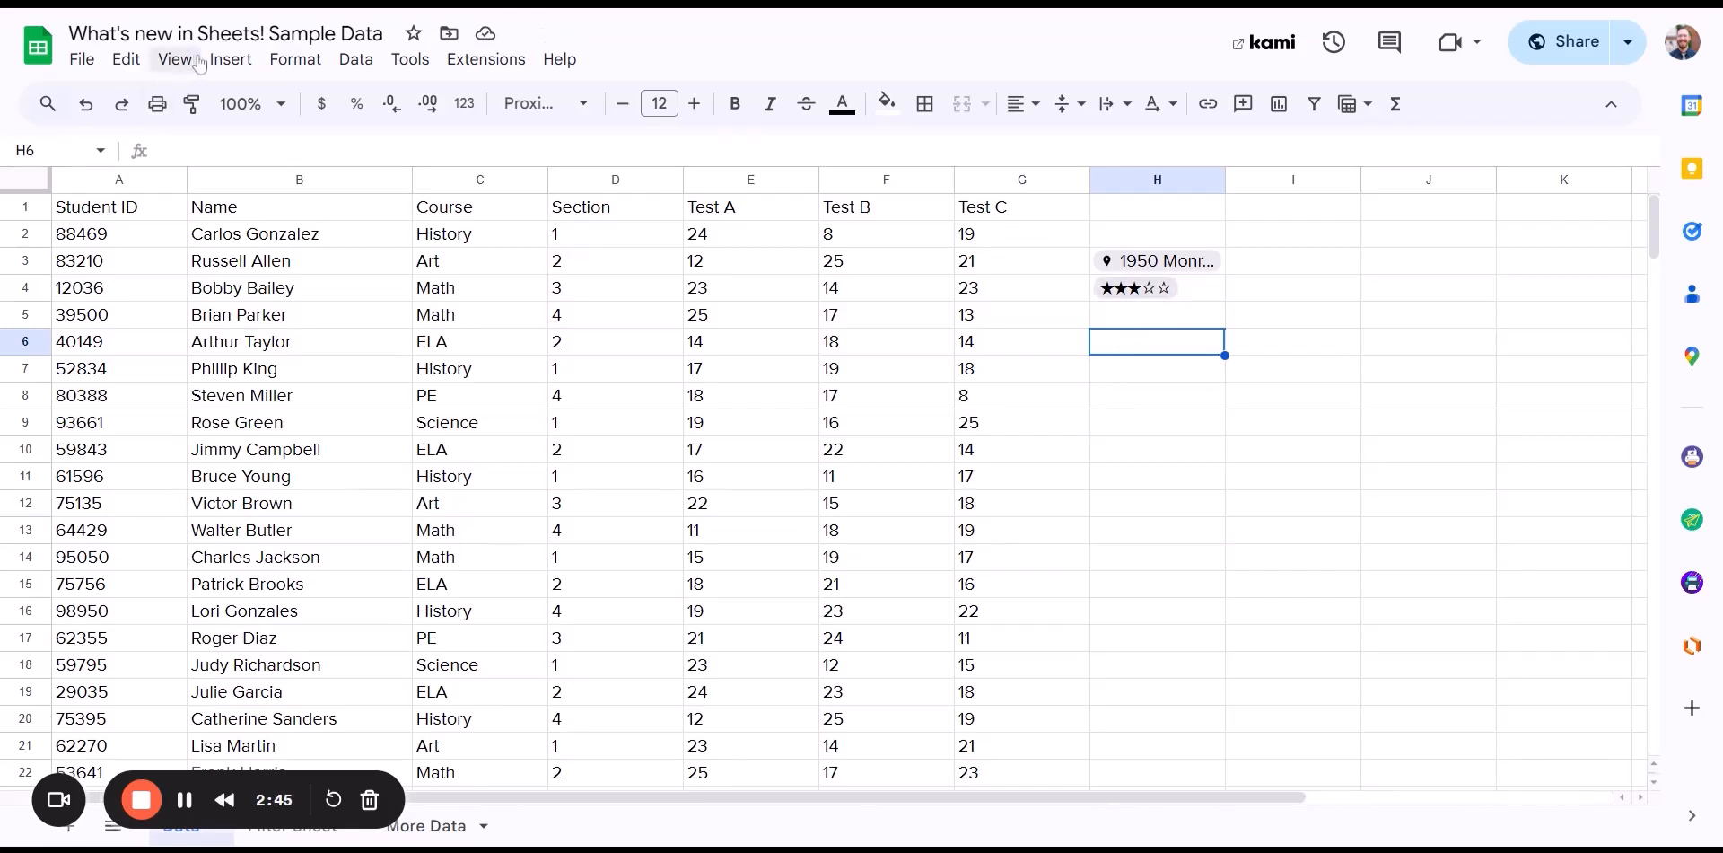
- Freeze header row 1 above the student data and select the Course column C
click(231, 60)
mouse_move(359, 709)
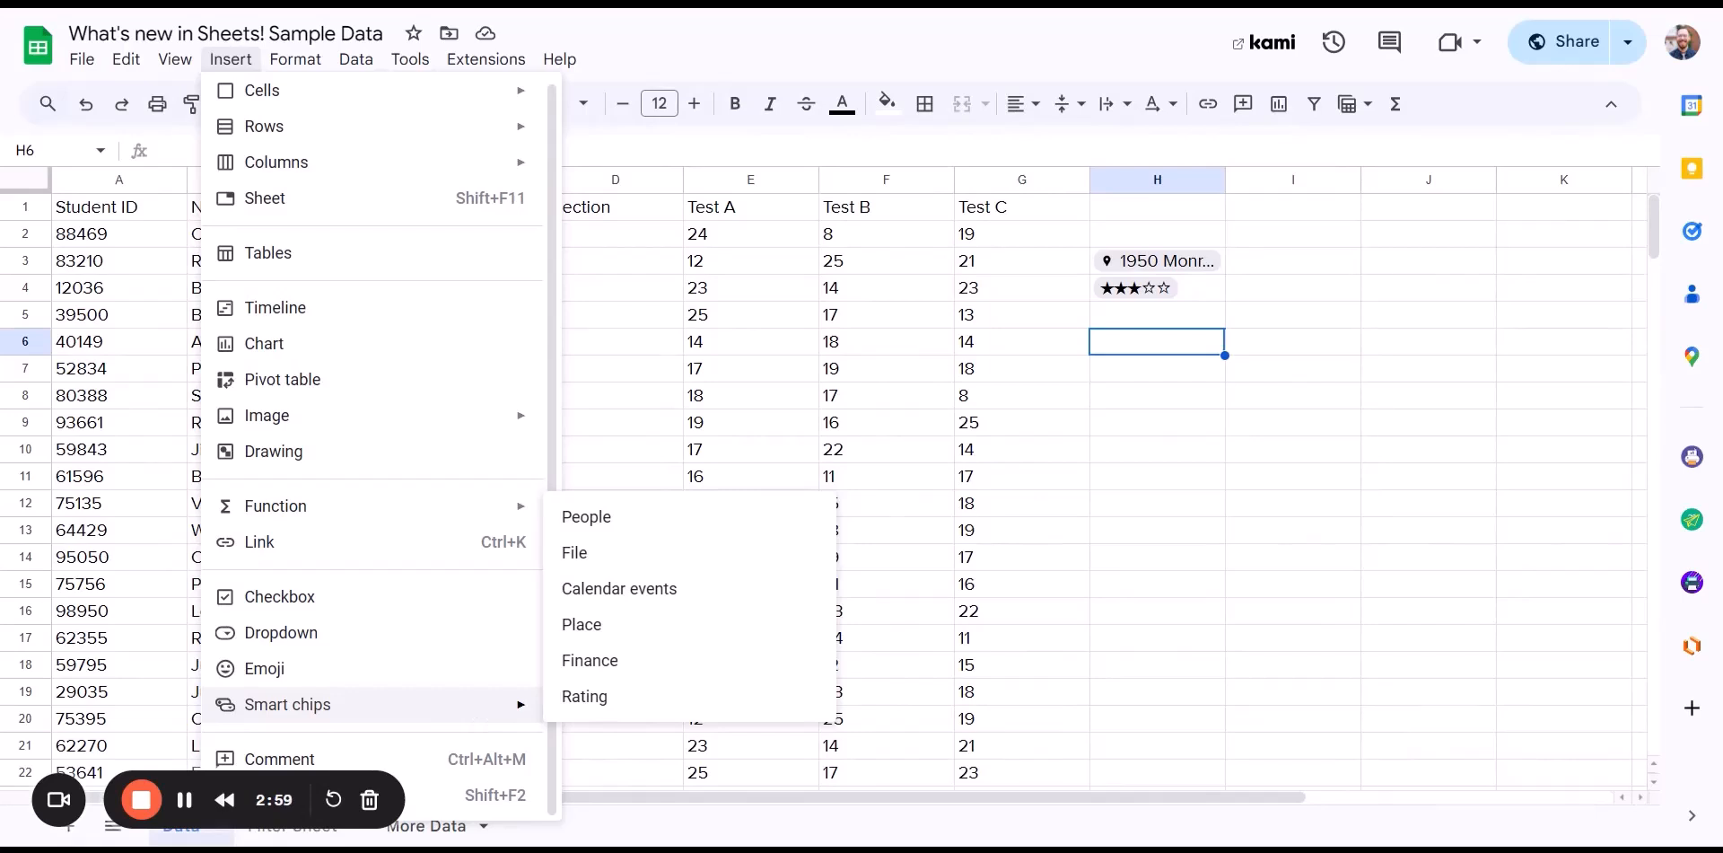
click(1062, 538)
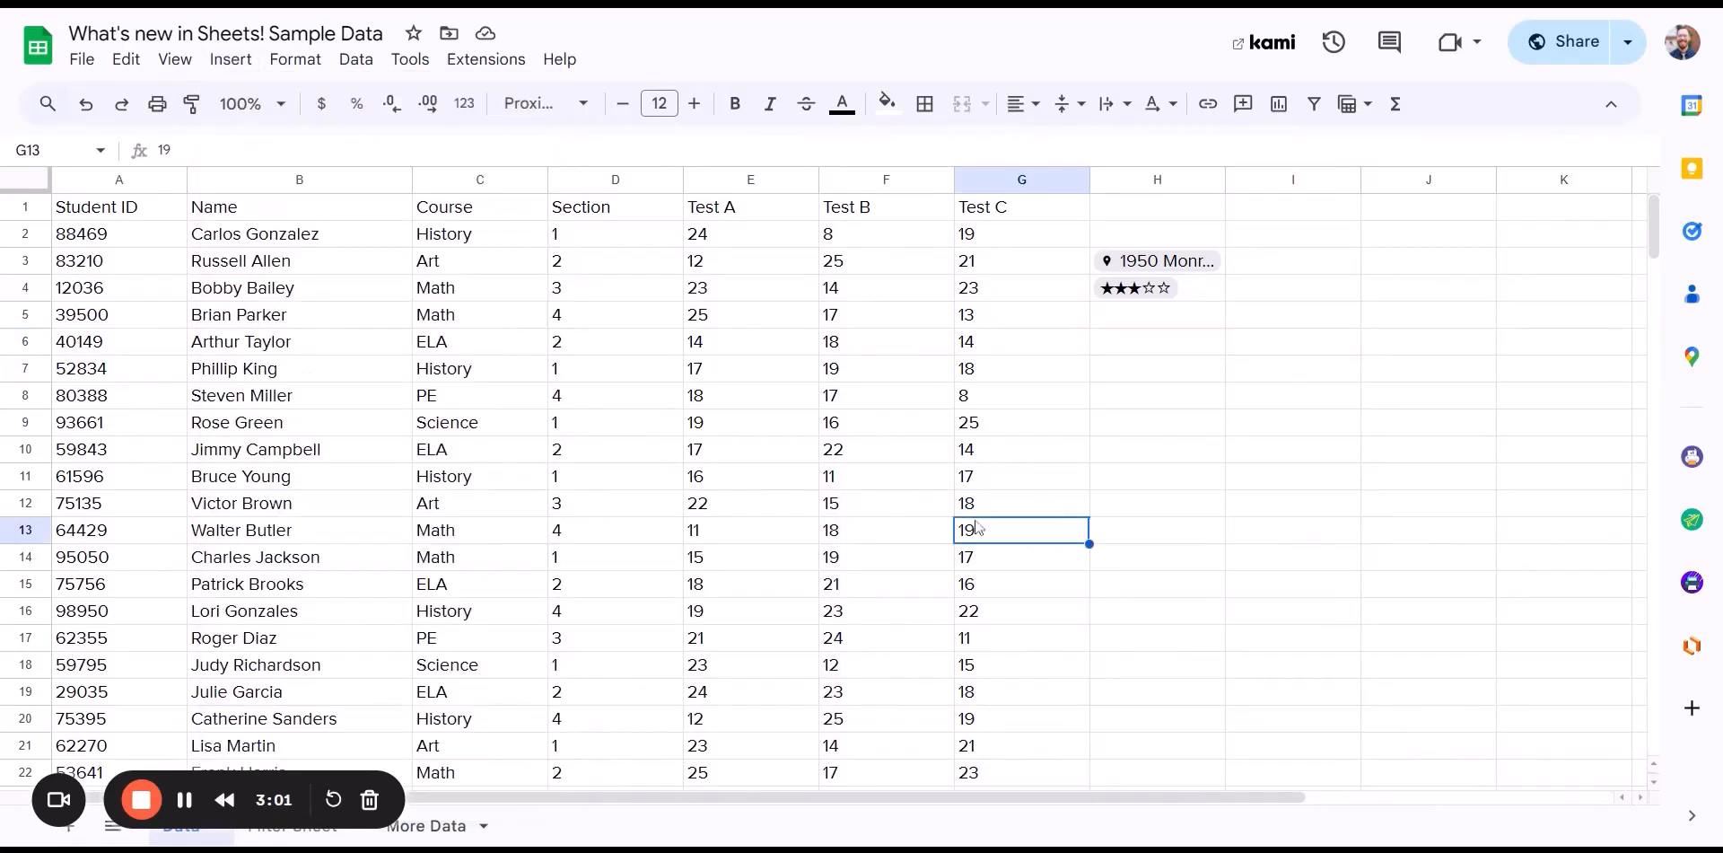
click(484, 184)
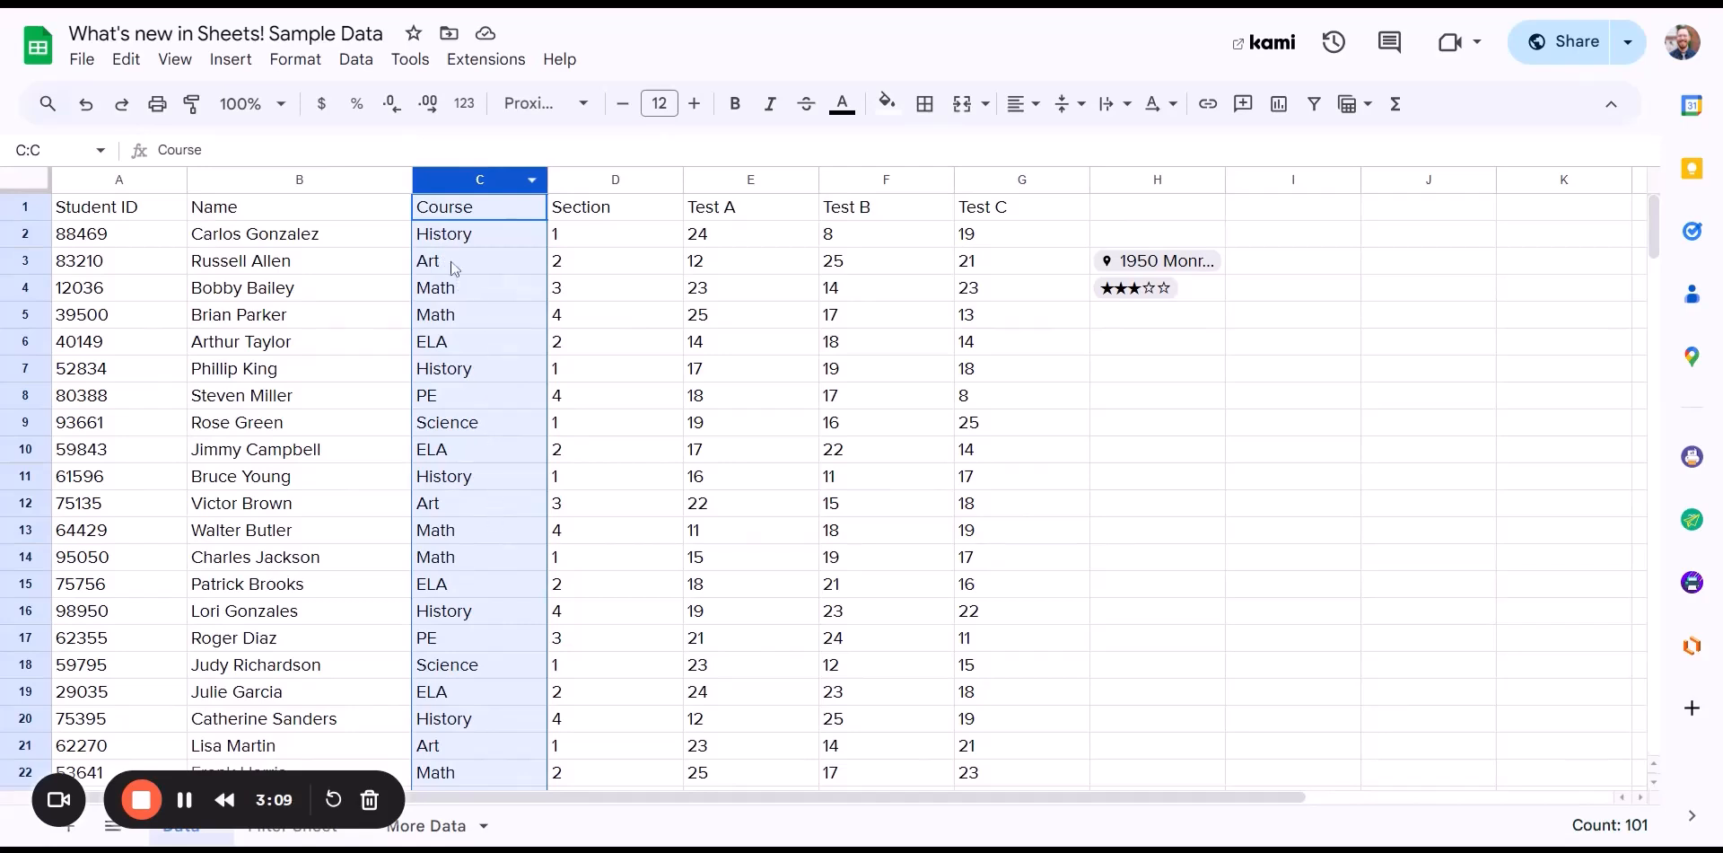
key(Down)
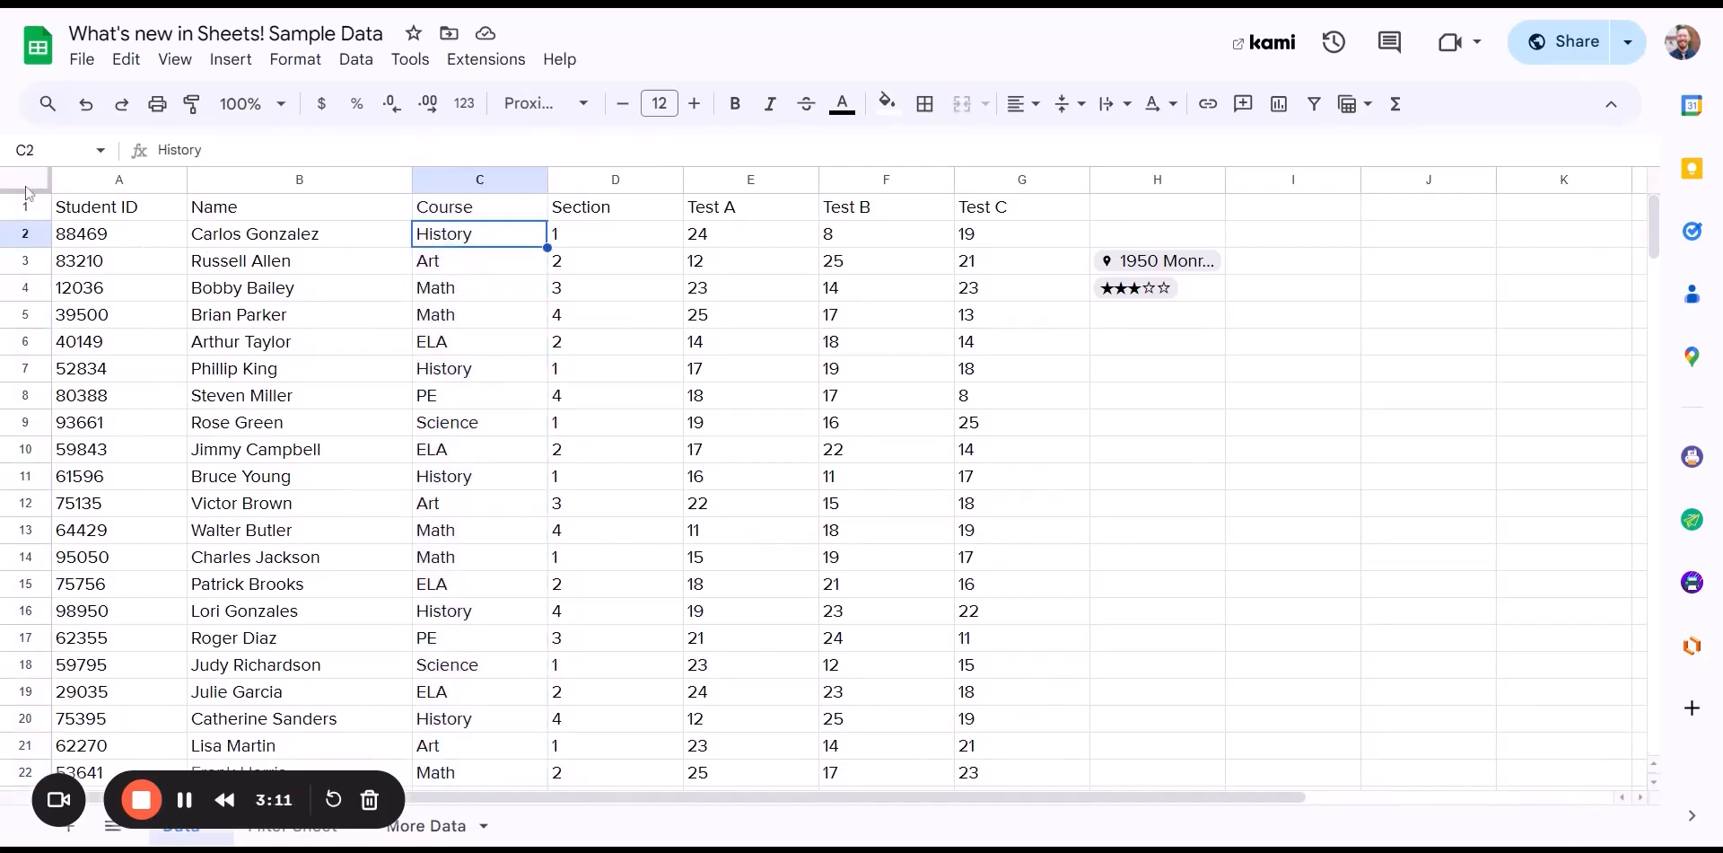
drag(30, 195, 23, 222)
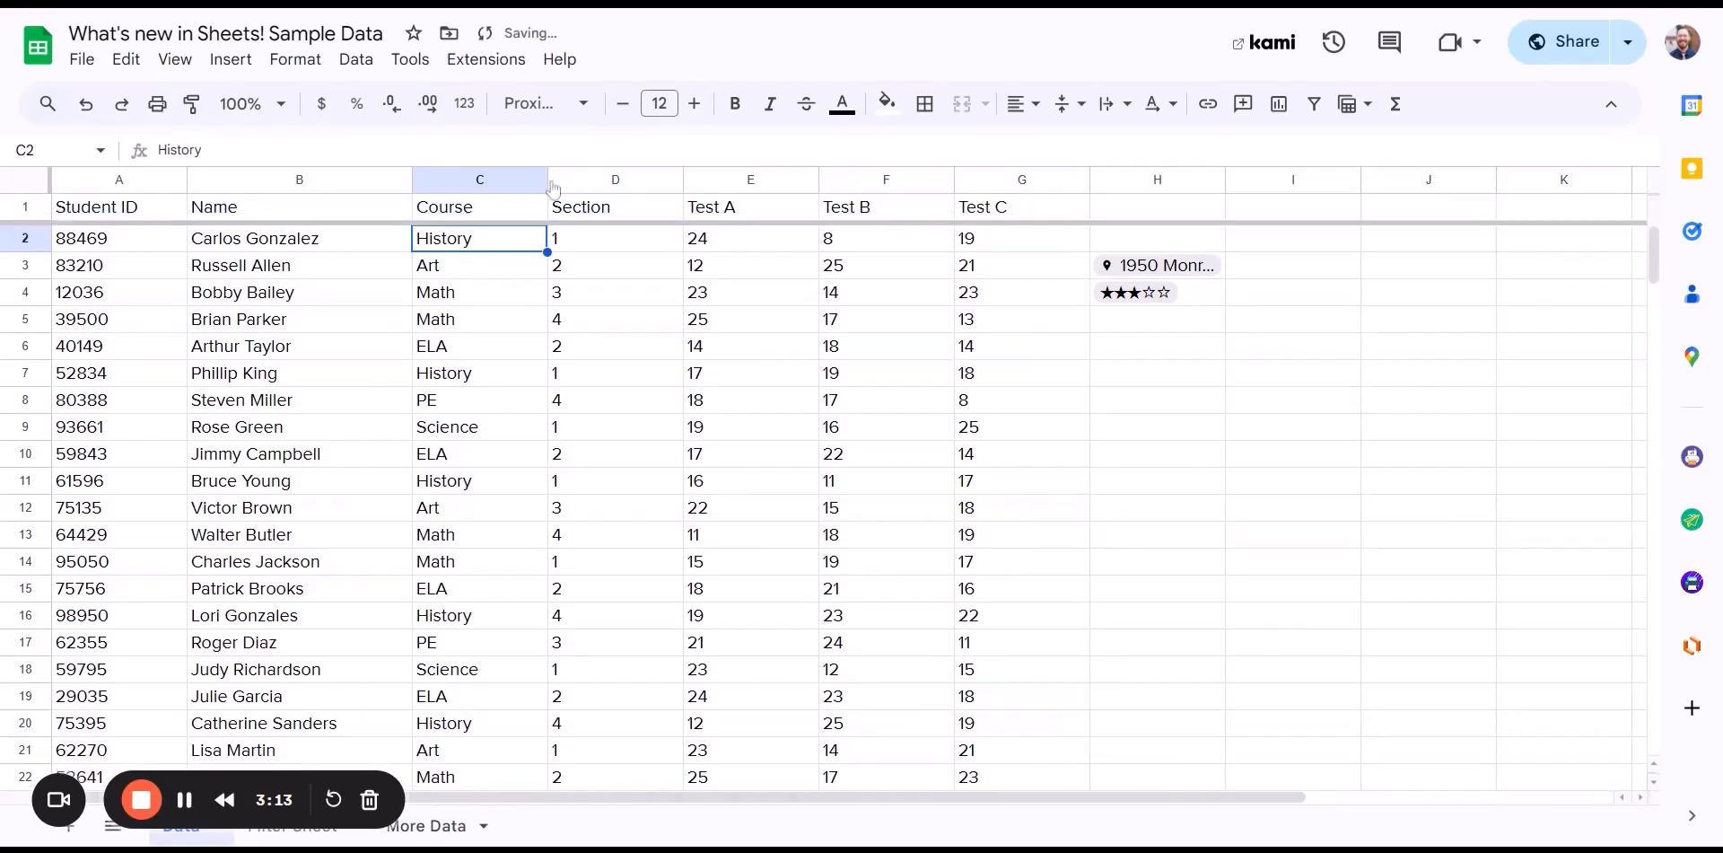
click(493, 187)
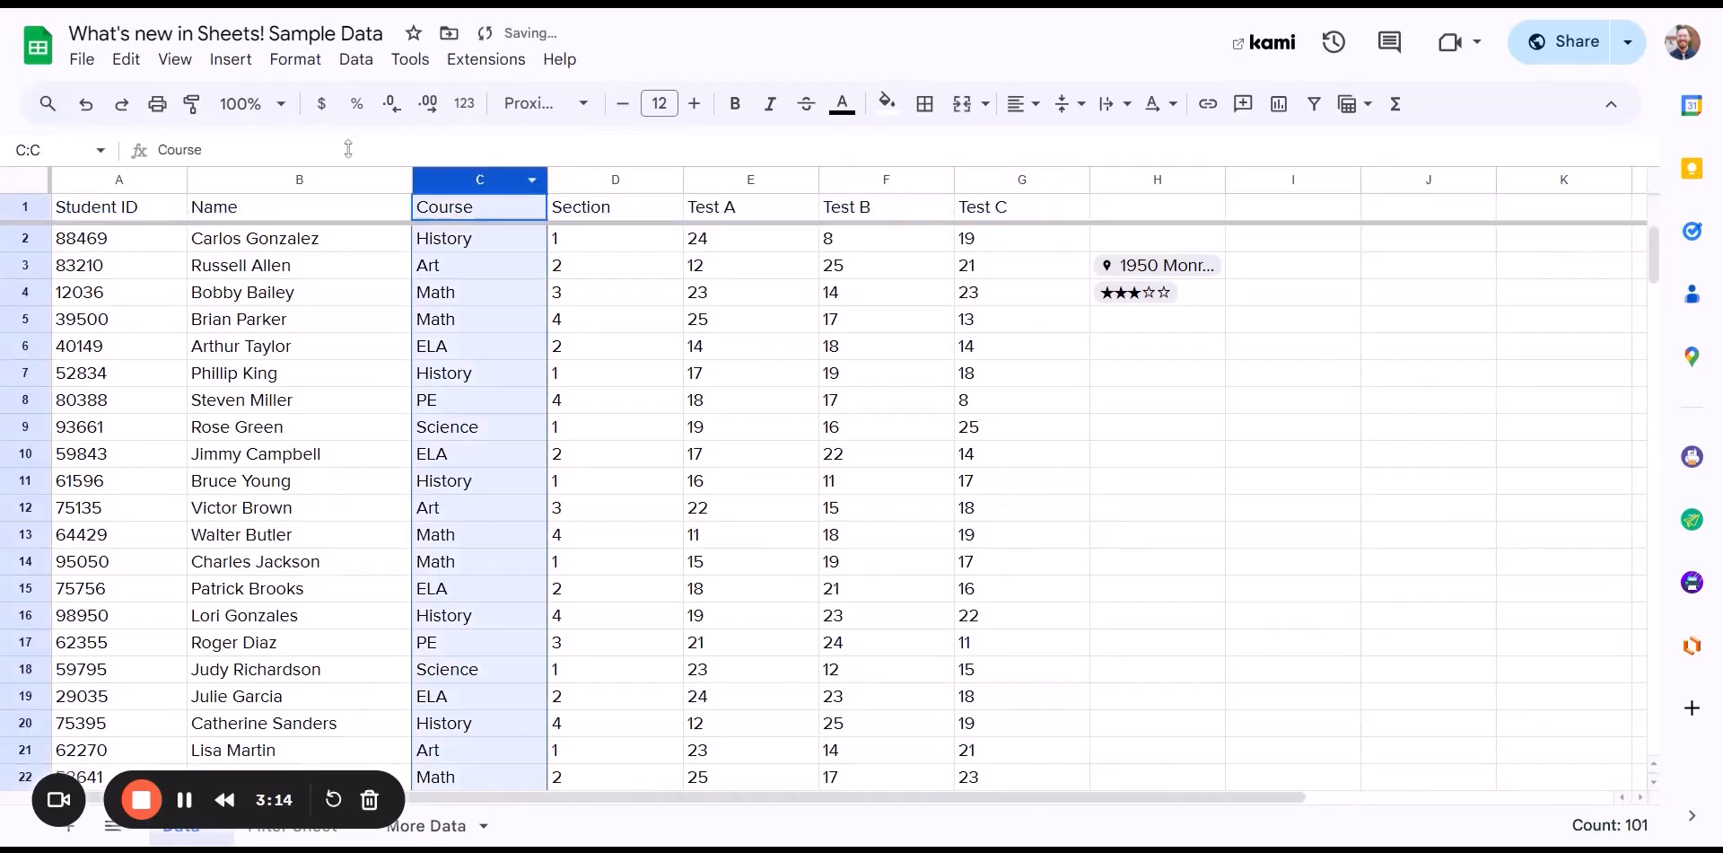
click(244, 61)
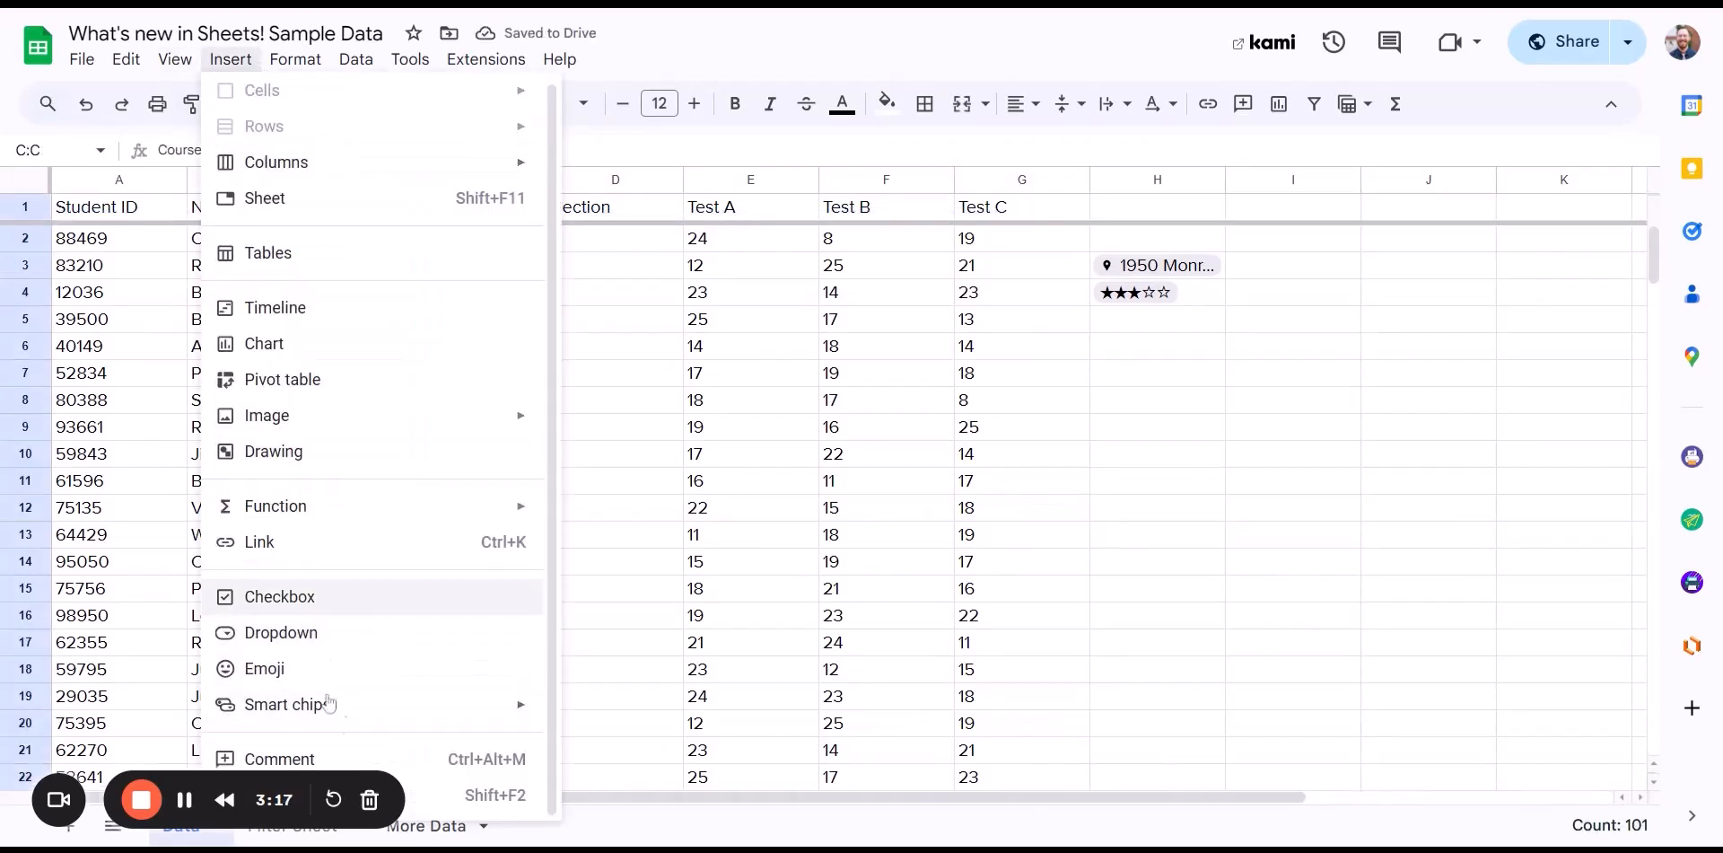
- Make Course a dropdown of Art, ELA, History, Math, PE and Science, deleting the 'Course' item
click(297, 639)
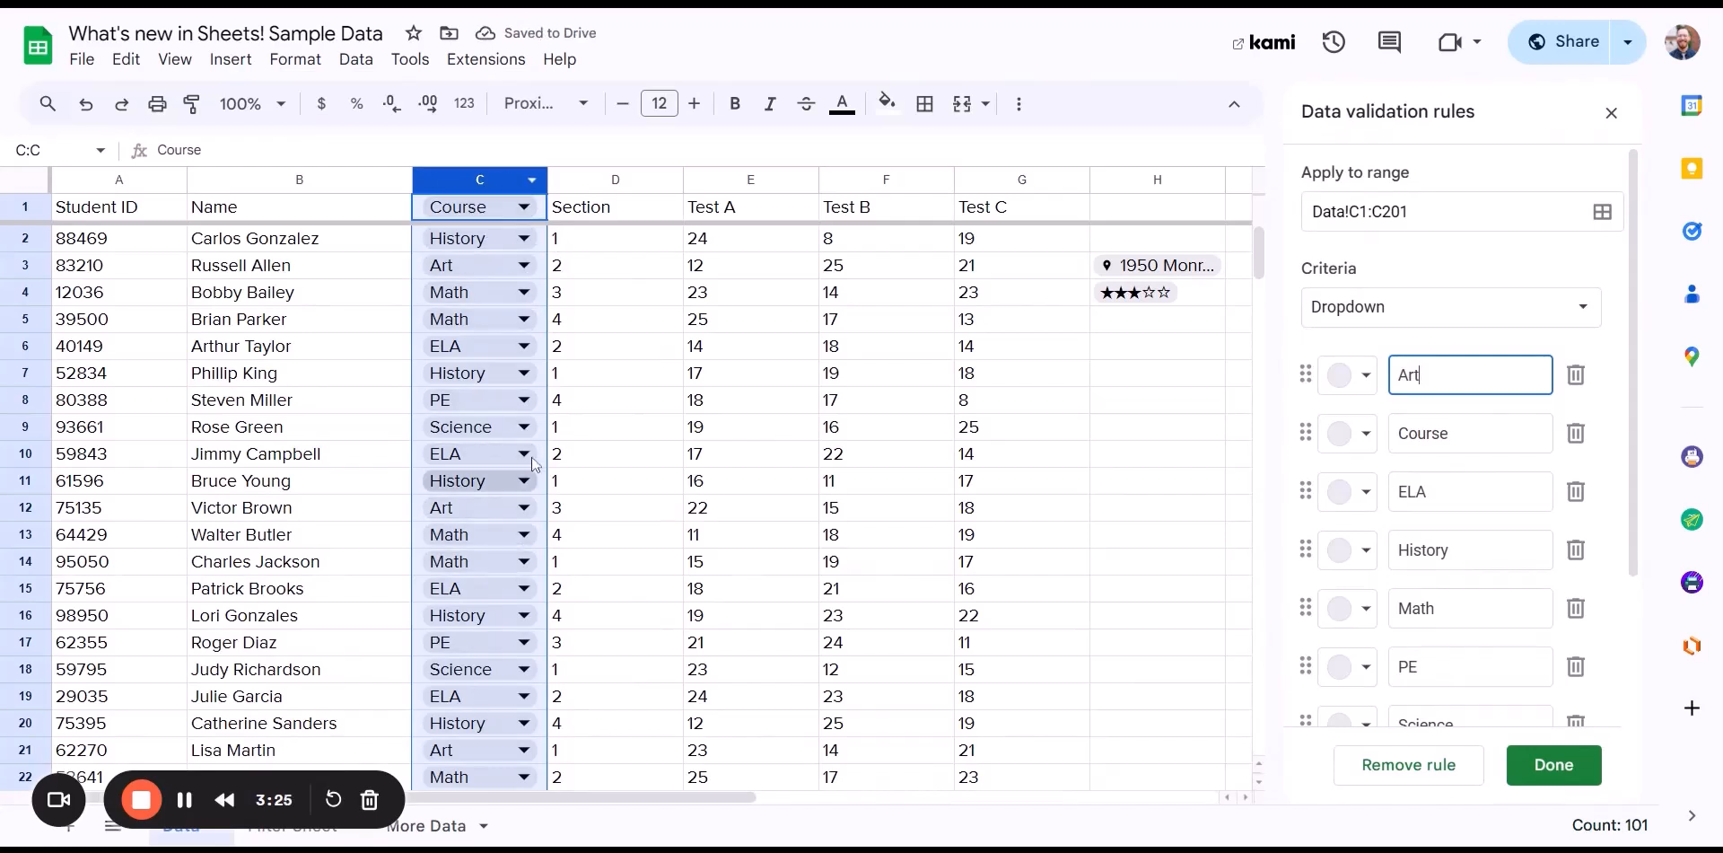
click(1348, 315)
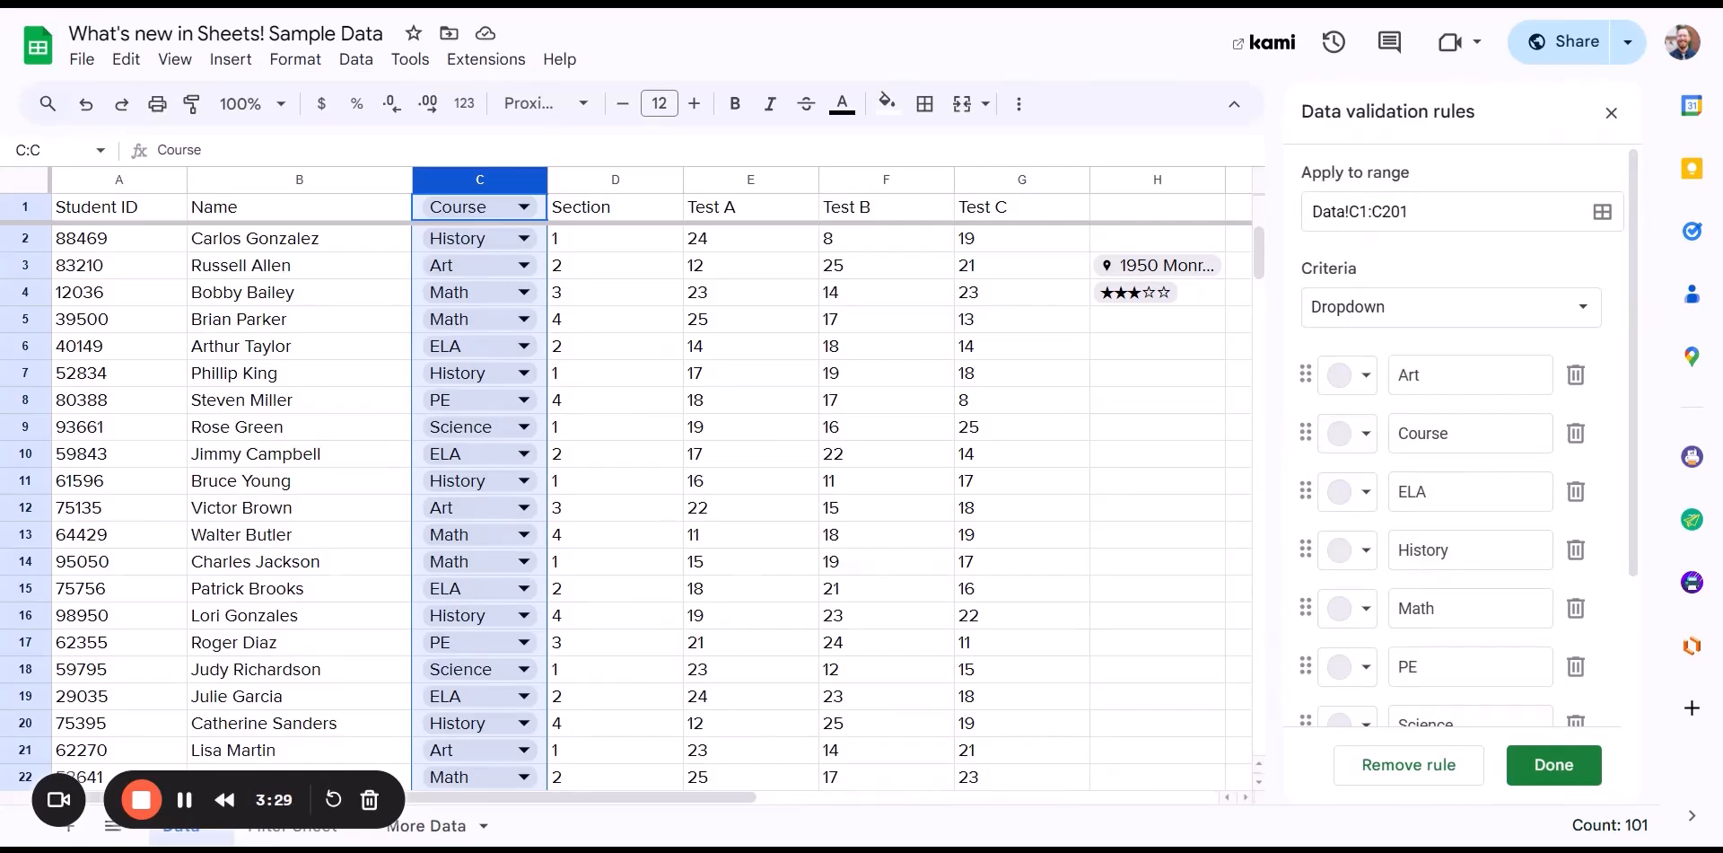
click(1576, 435)
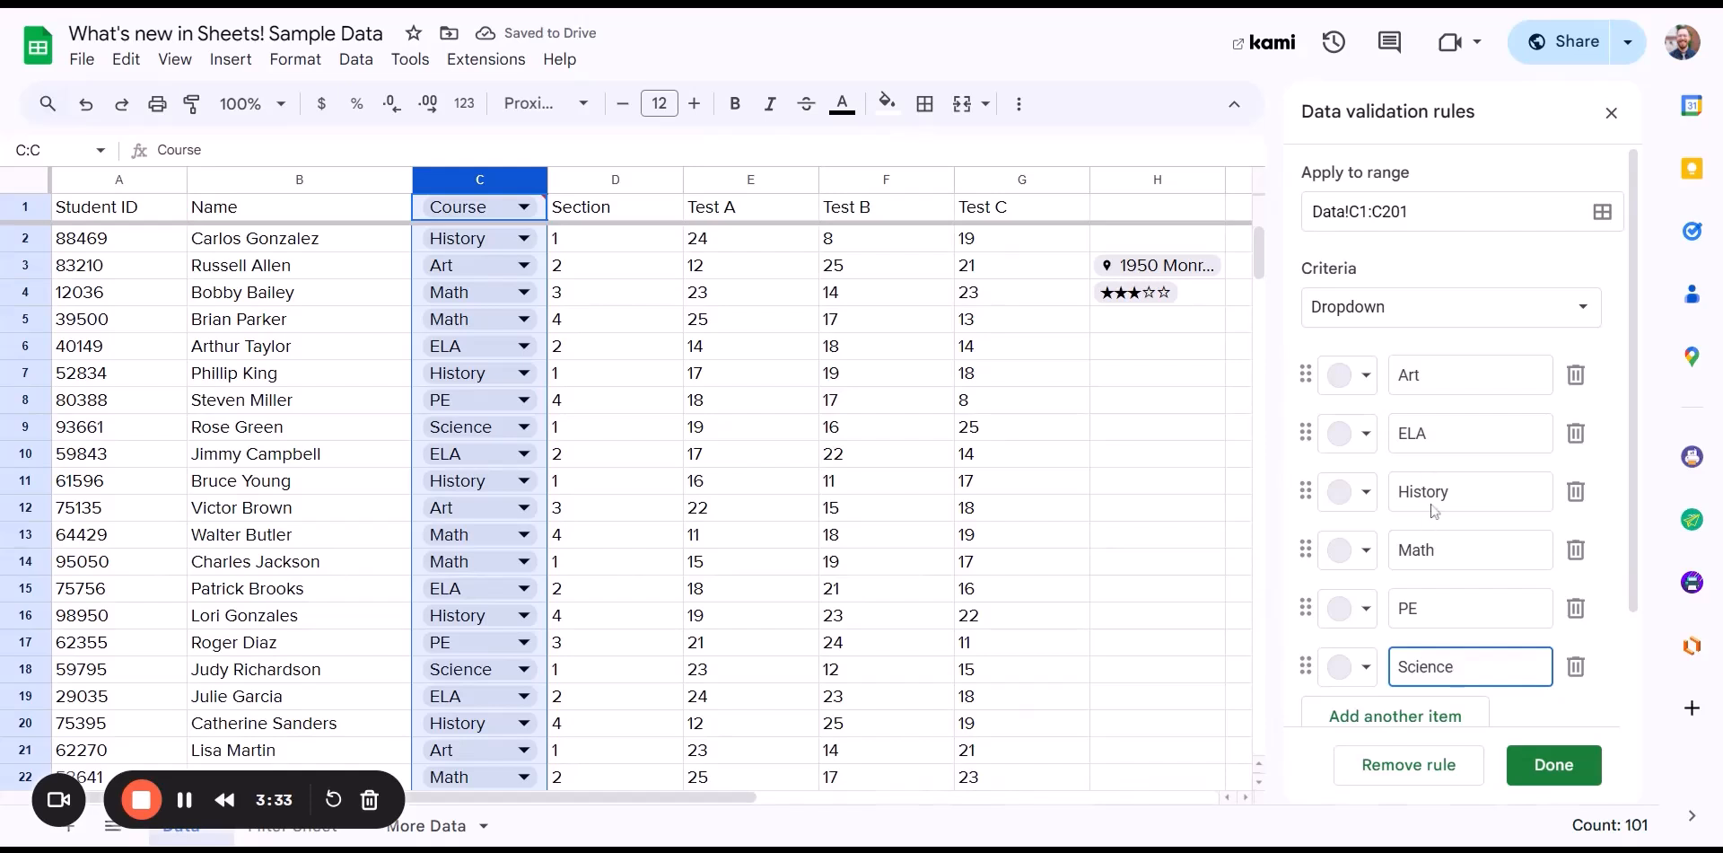
scroll(1433, 417, down, 2)
scroll(1433, 417, up, 2)
- Colour the options: Art pink, ELA peach, History yellow, Math green, PE light blue, Science light purple
click(1361, 372)
click(1398, 469)
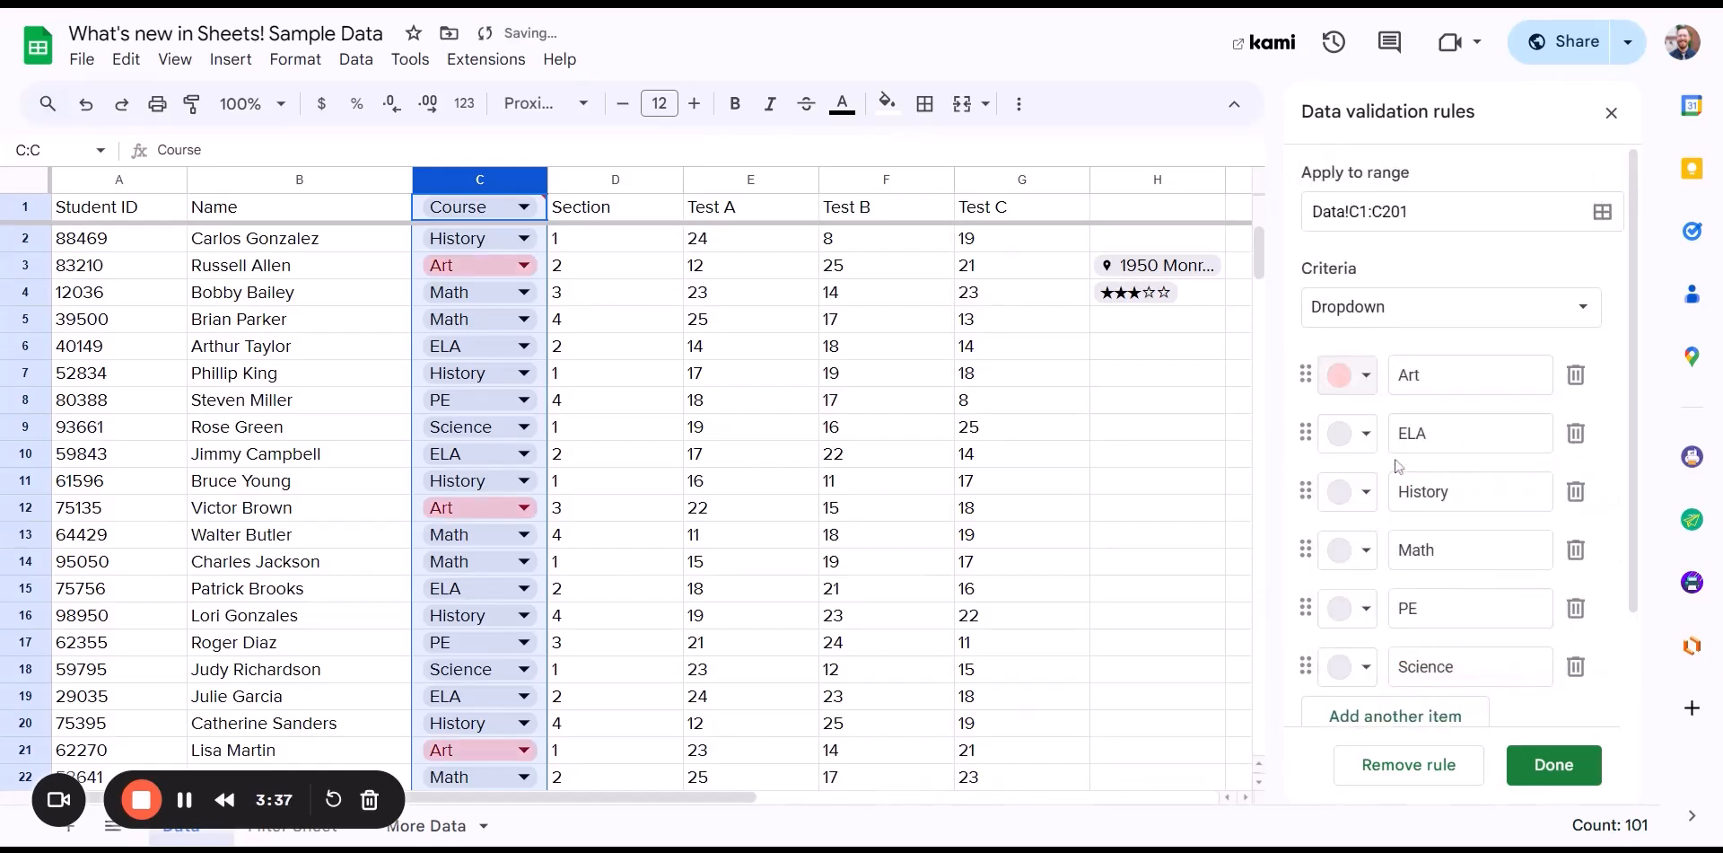
click(1366, 433)
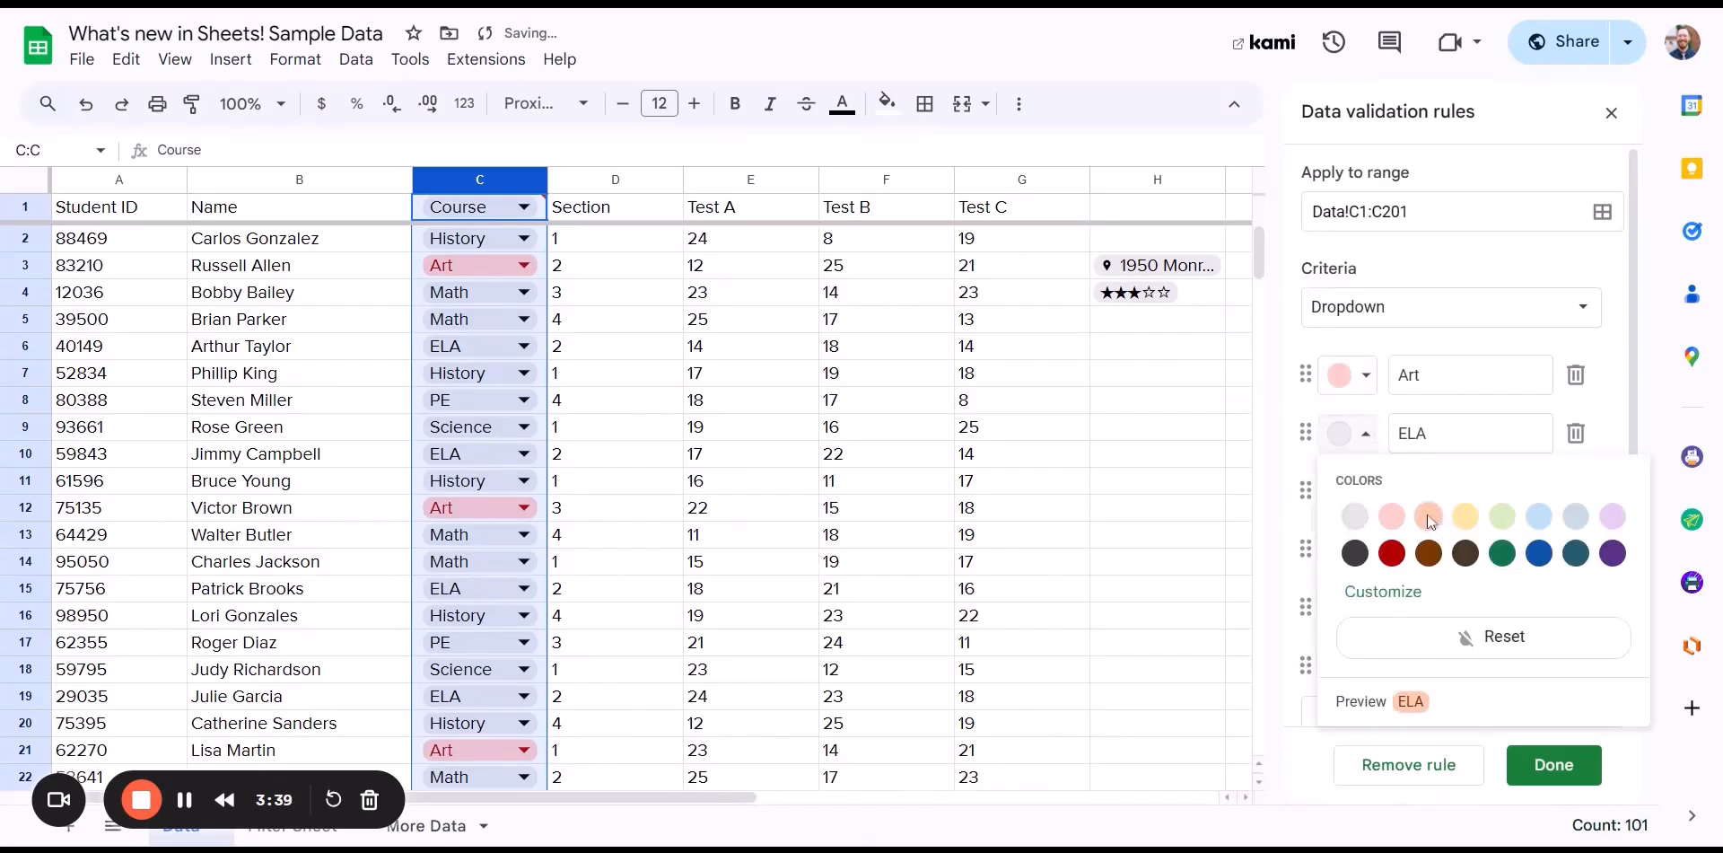
click(1428, 515)
click(1366, 492)
click(1464, 575)
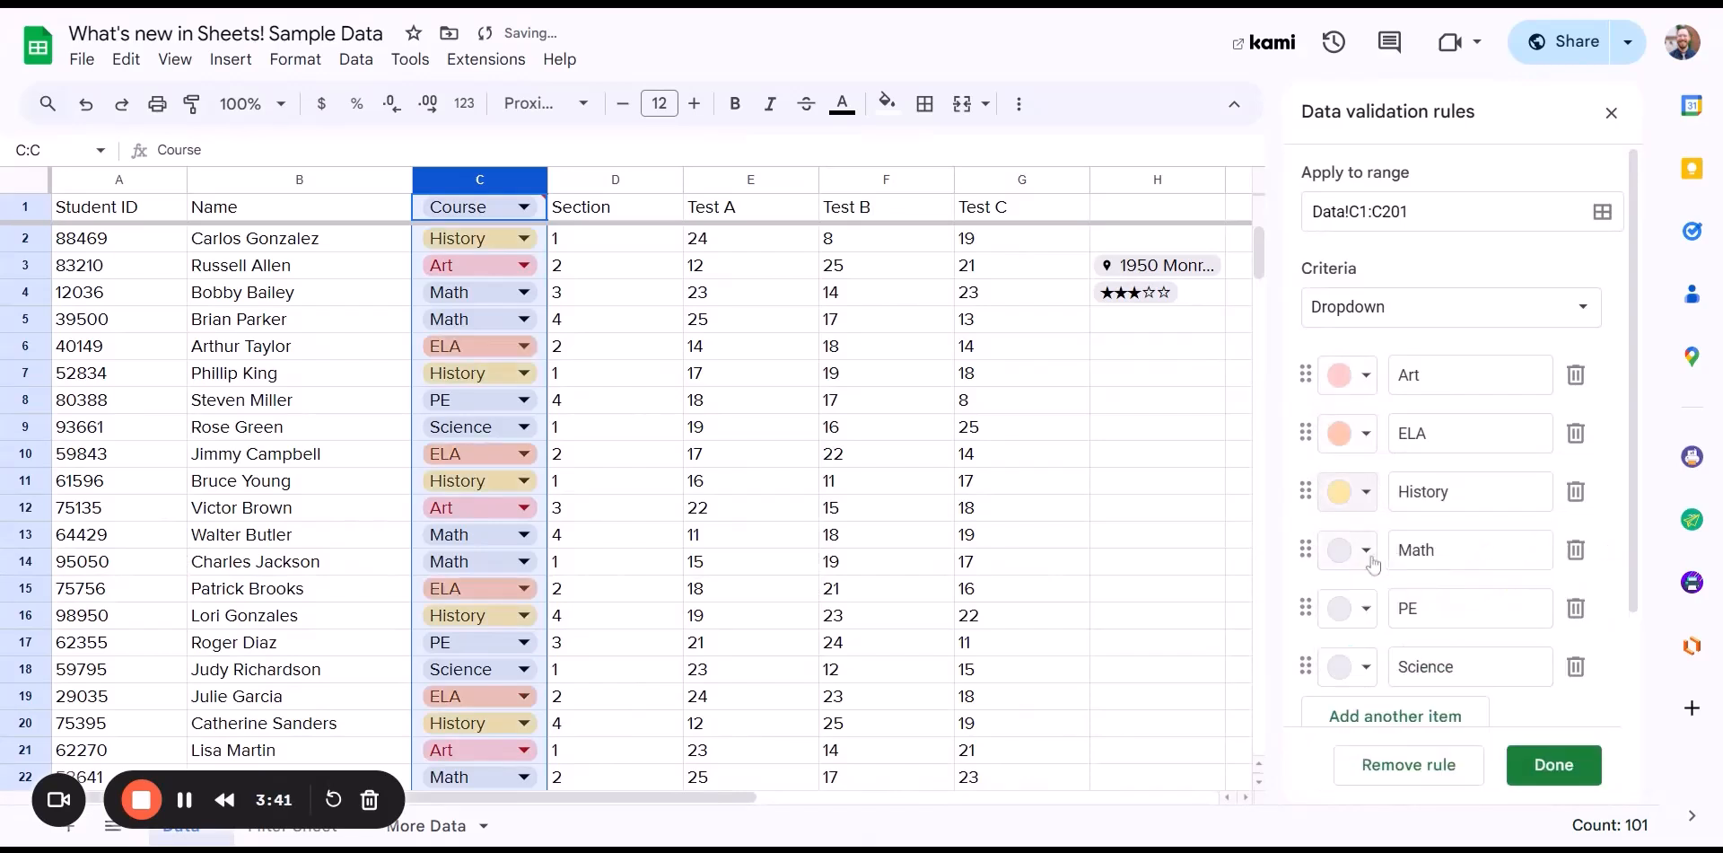
click(1366, 550)
click(1502, 633)
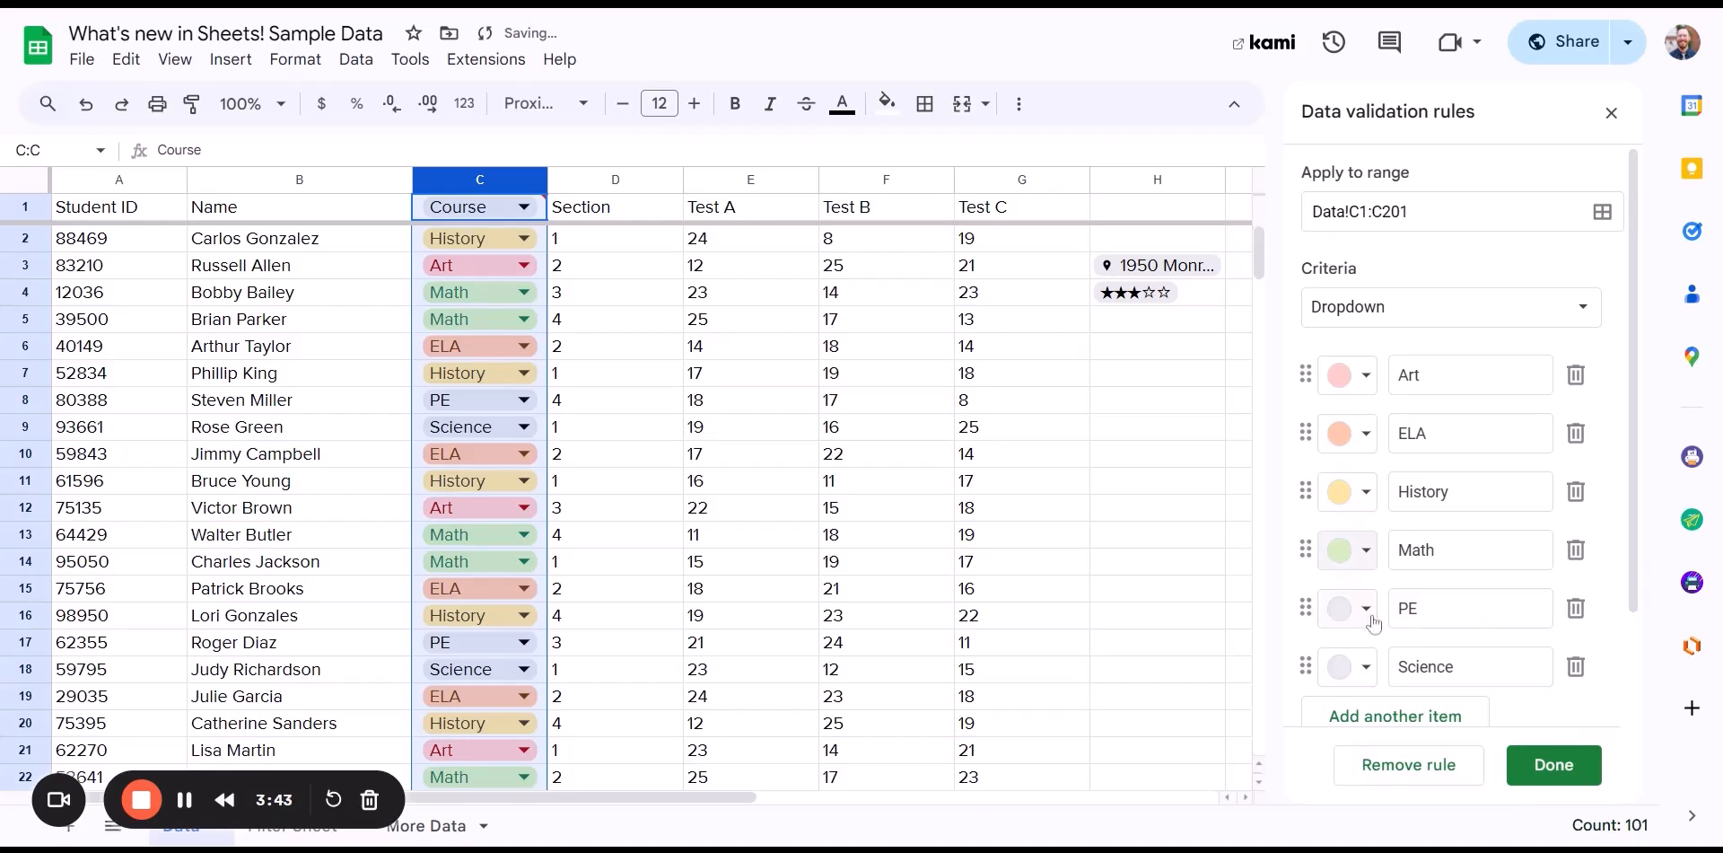
click(1366, 609)
click(1538, 395)
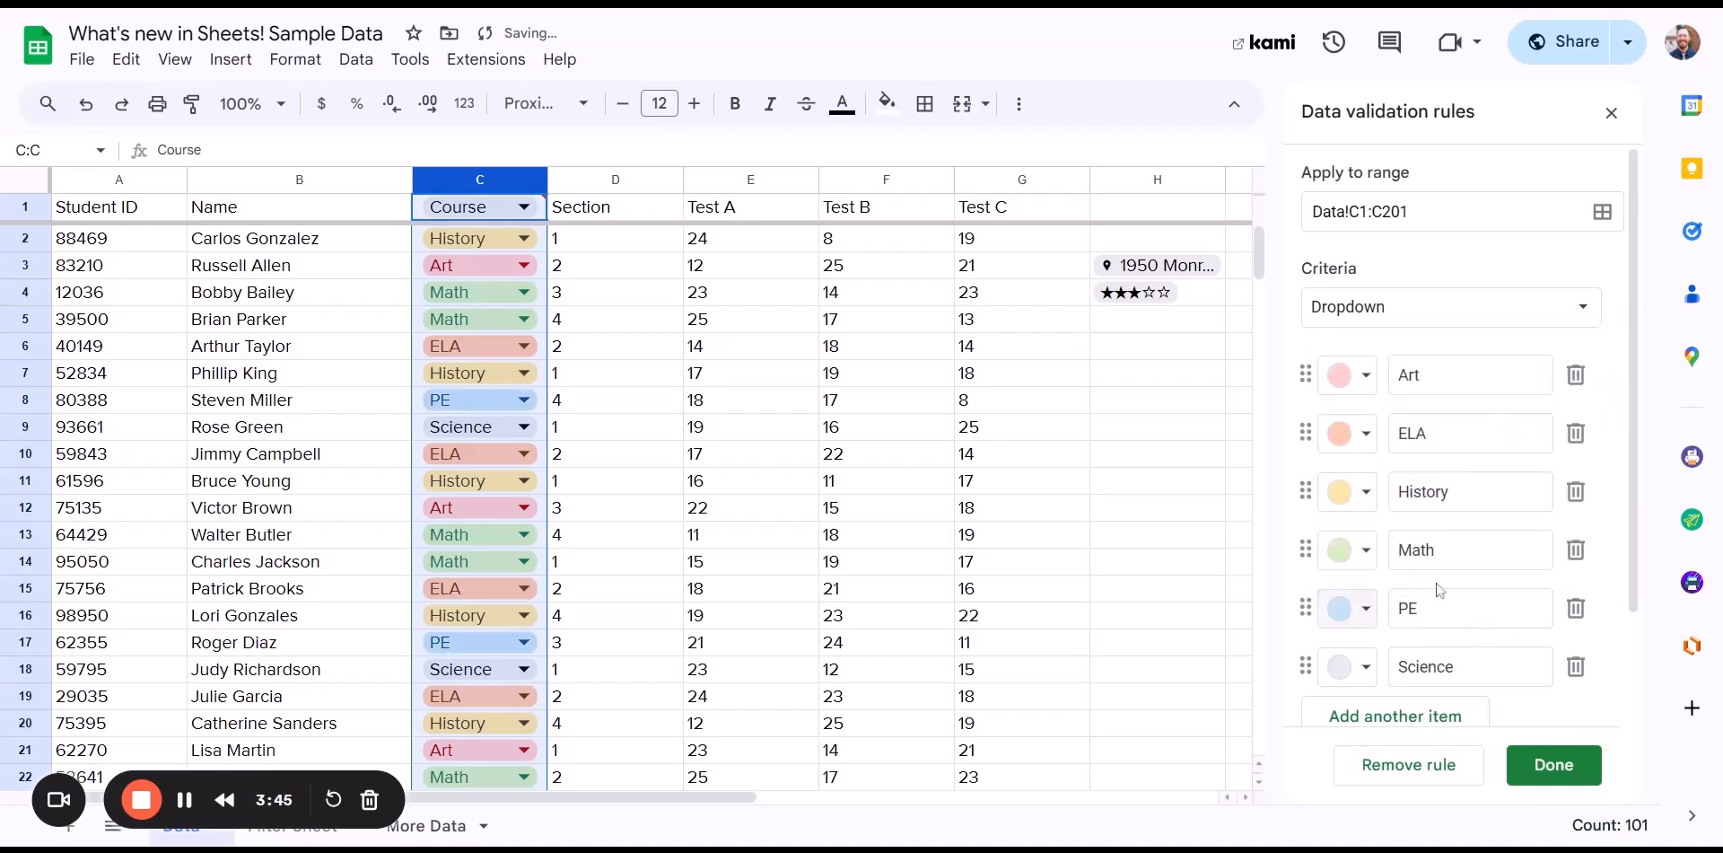
click(1366, 666)
click(1612, 437)
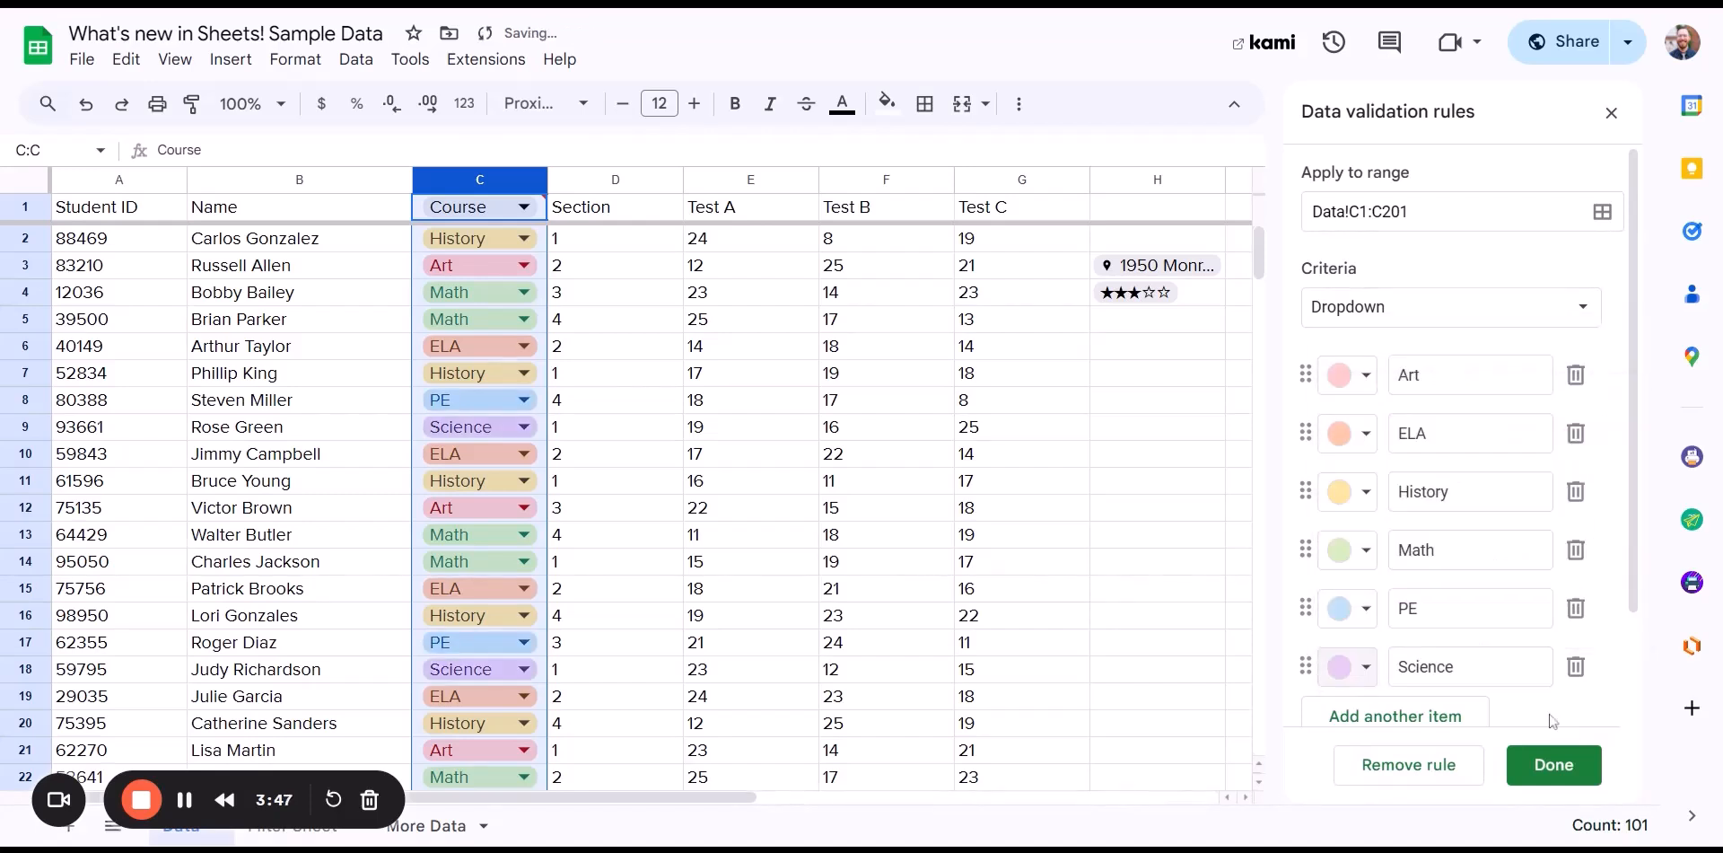
- Restrict the dropdown rule's range to Data!C2:C201 and save it
drag(1357, 212, 1367, 211)
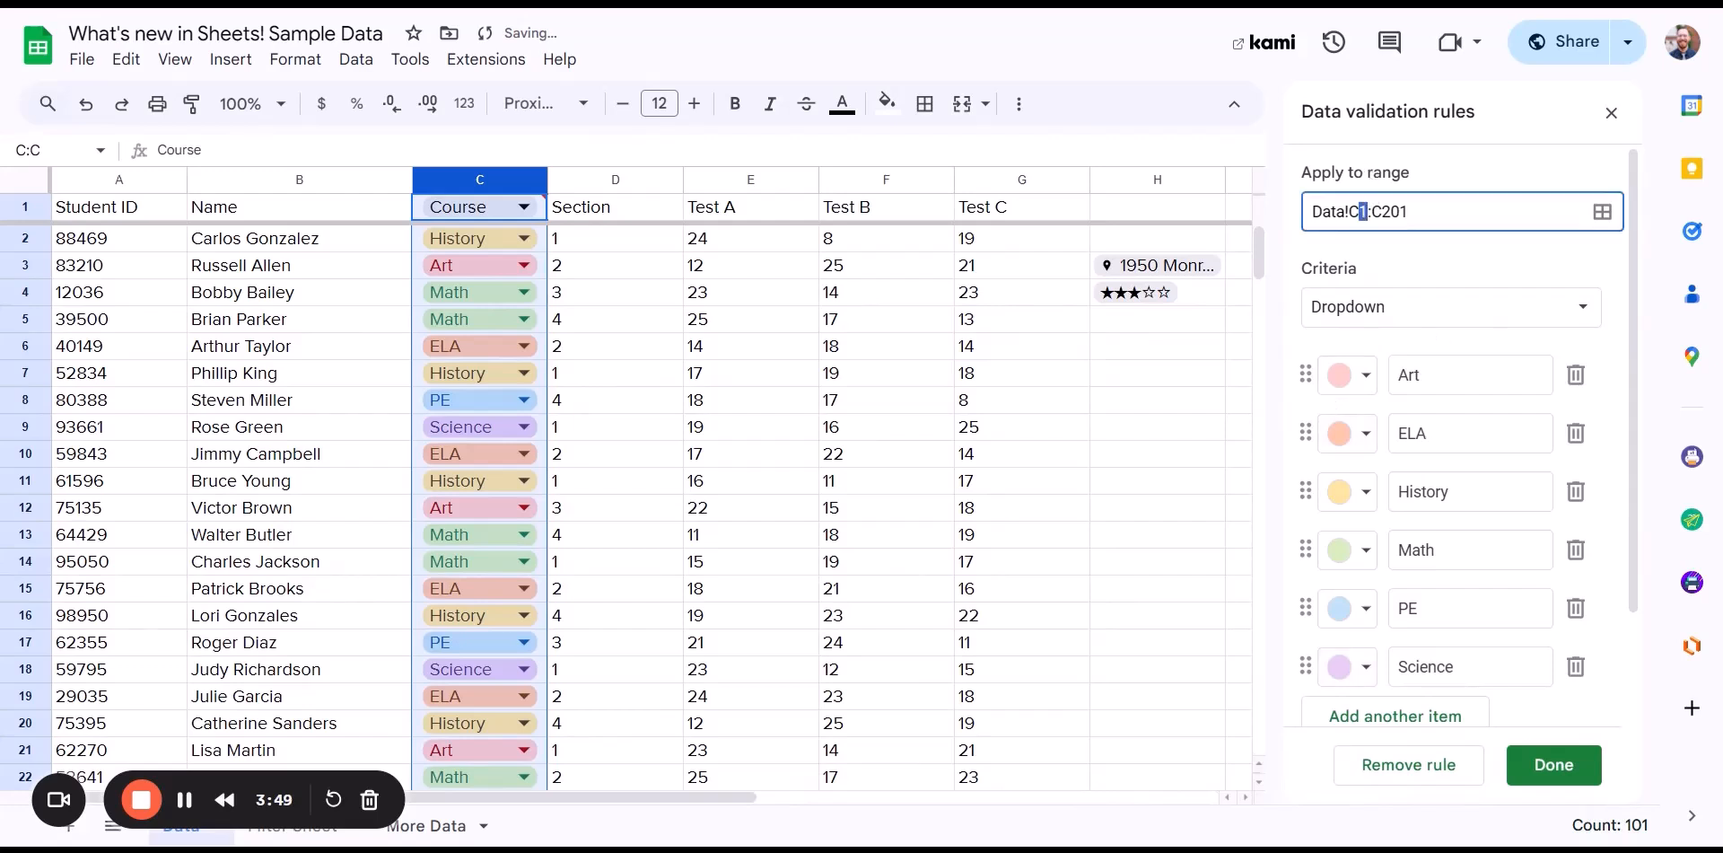
text(2)
click(1555, 768)
click(1611, 115)
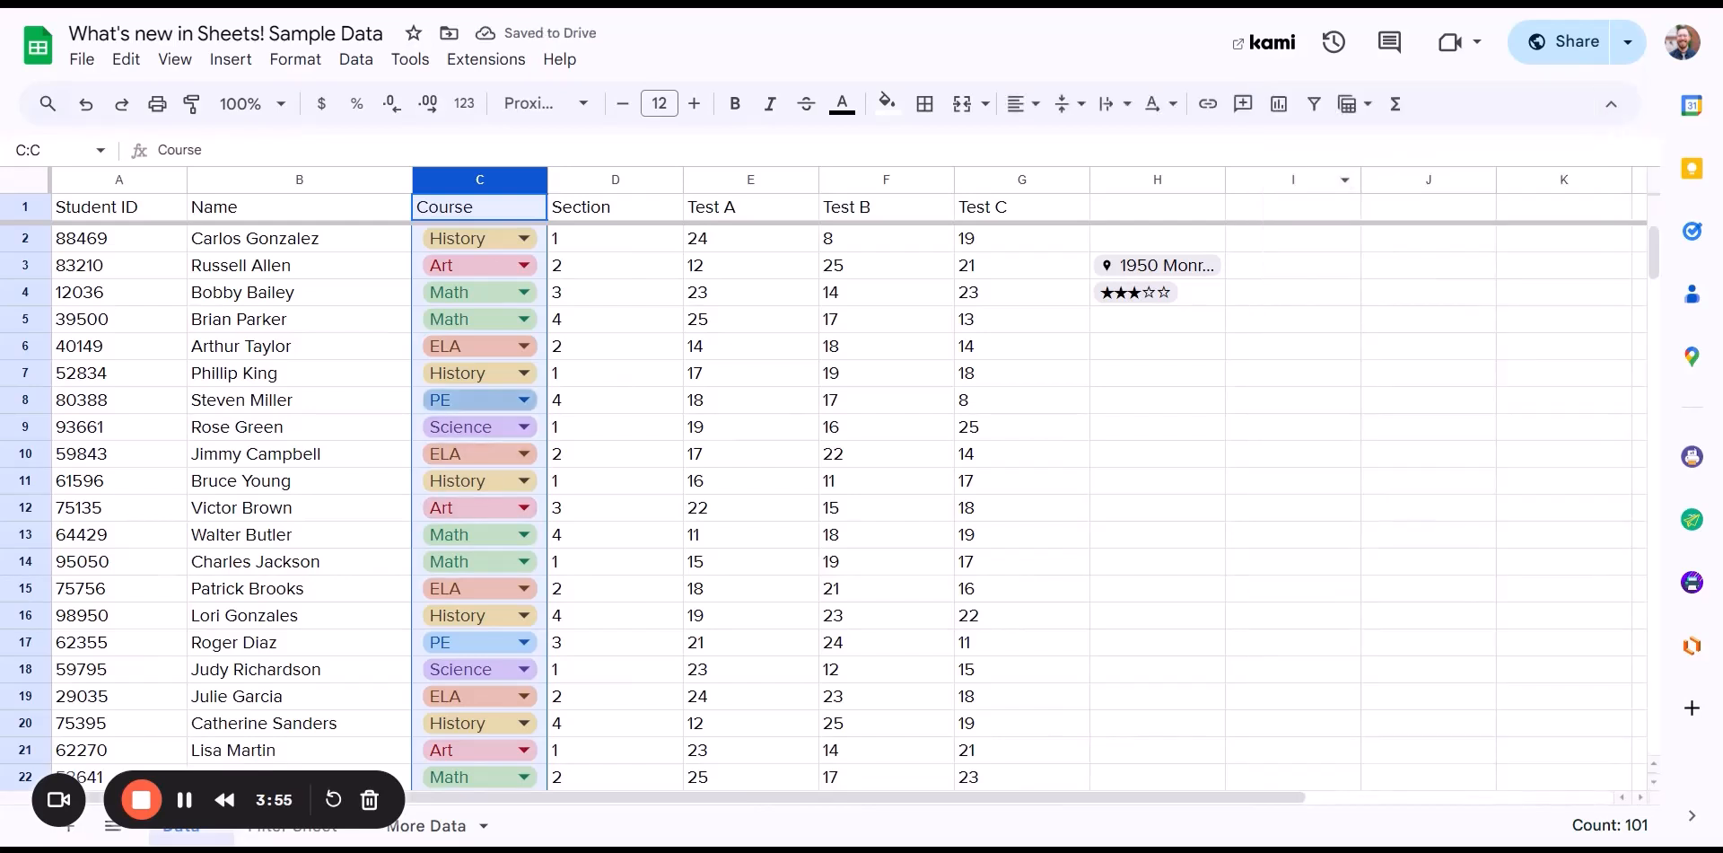
- Change row 9's Course chip from Science to History
click(701, 319)
click(533, 303)
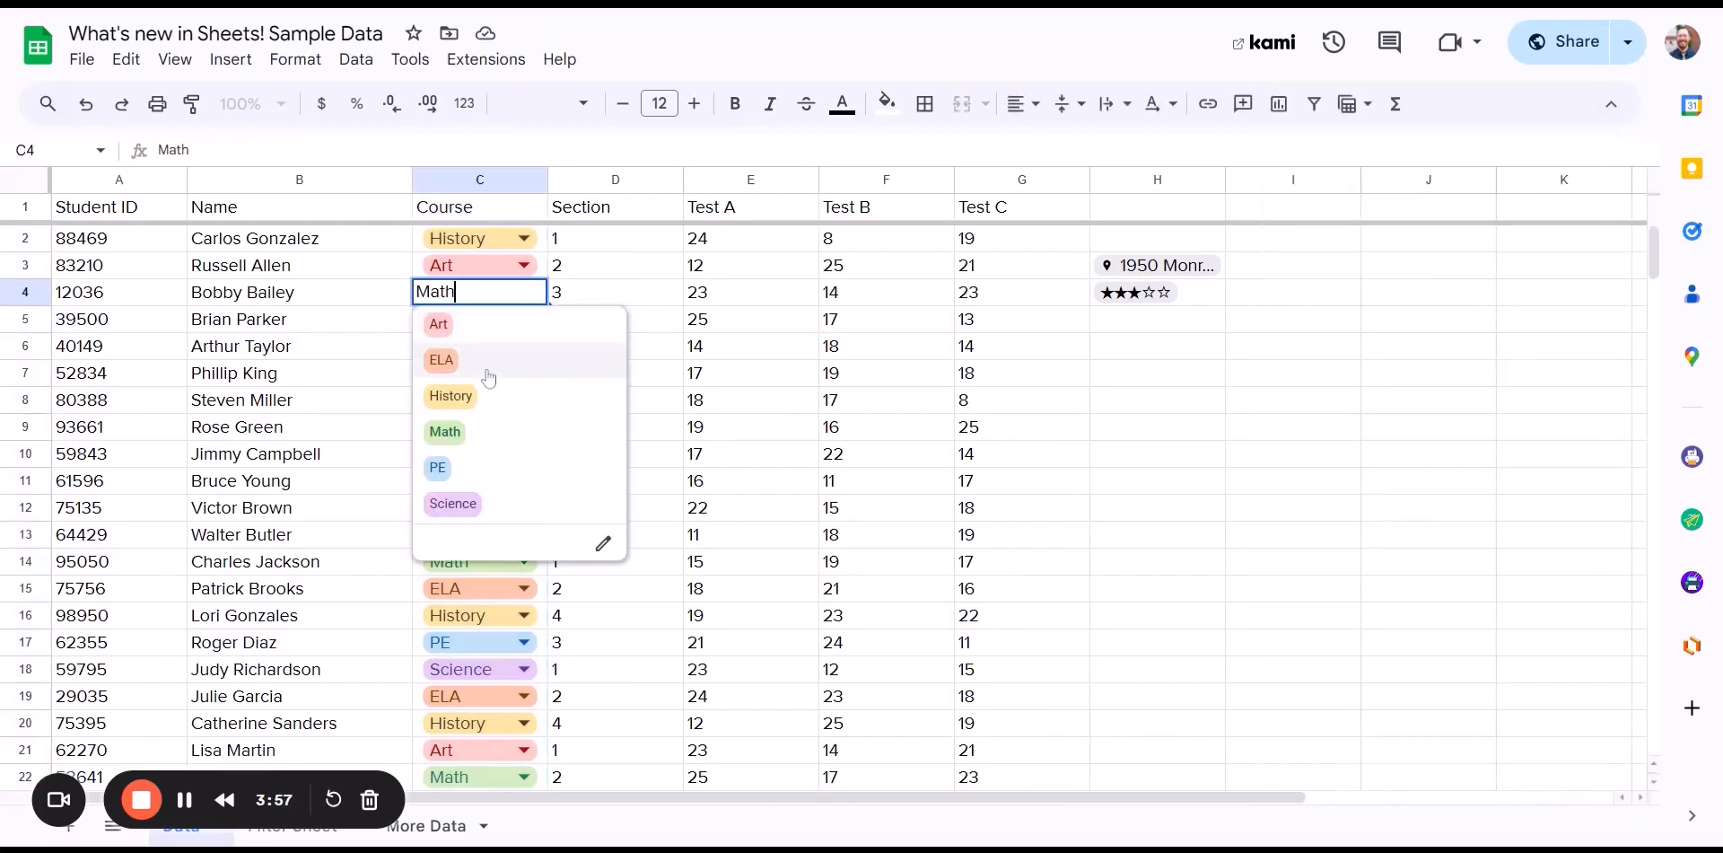
click(664, 373)
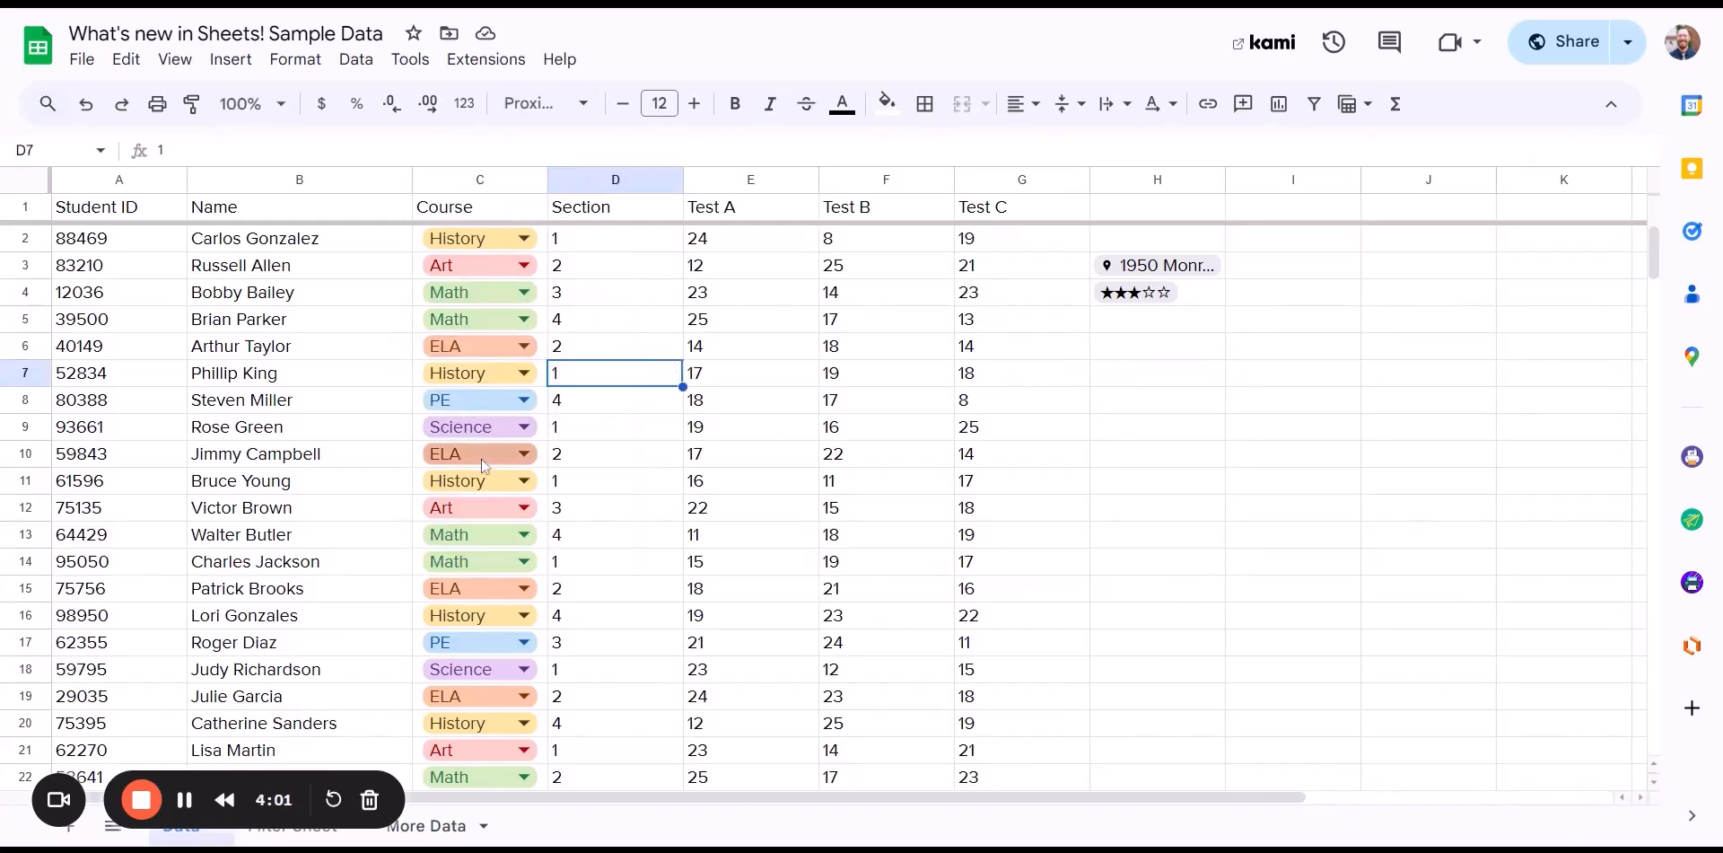
click(483, 427)
click(473, 536)
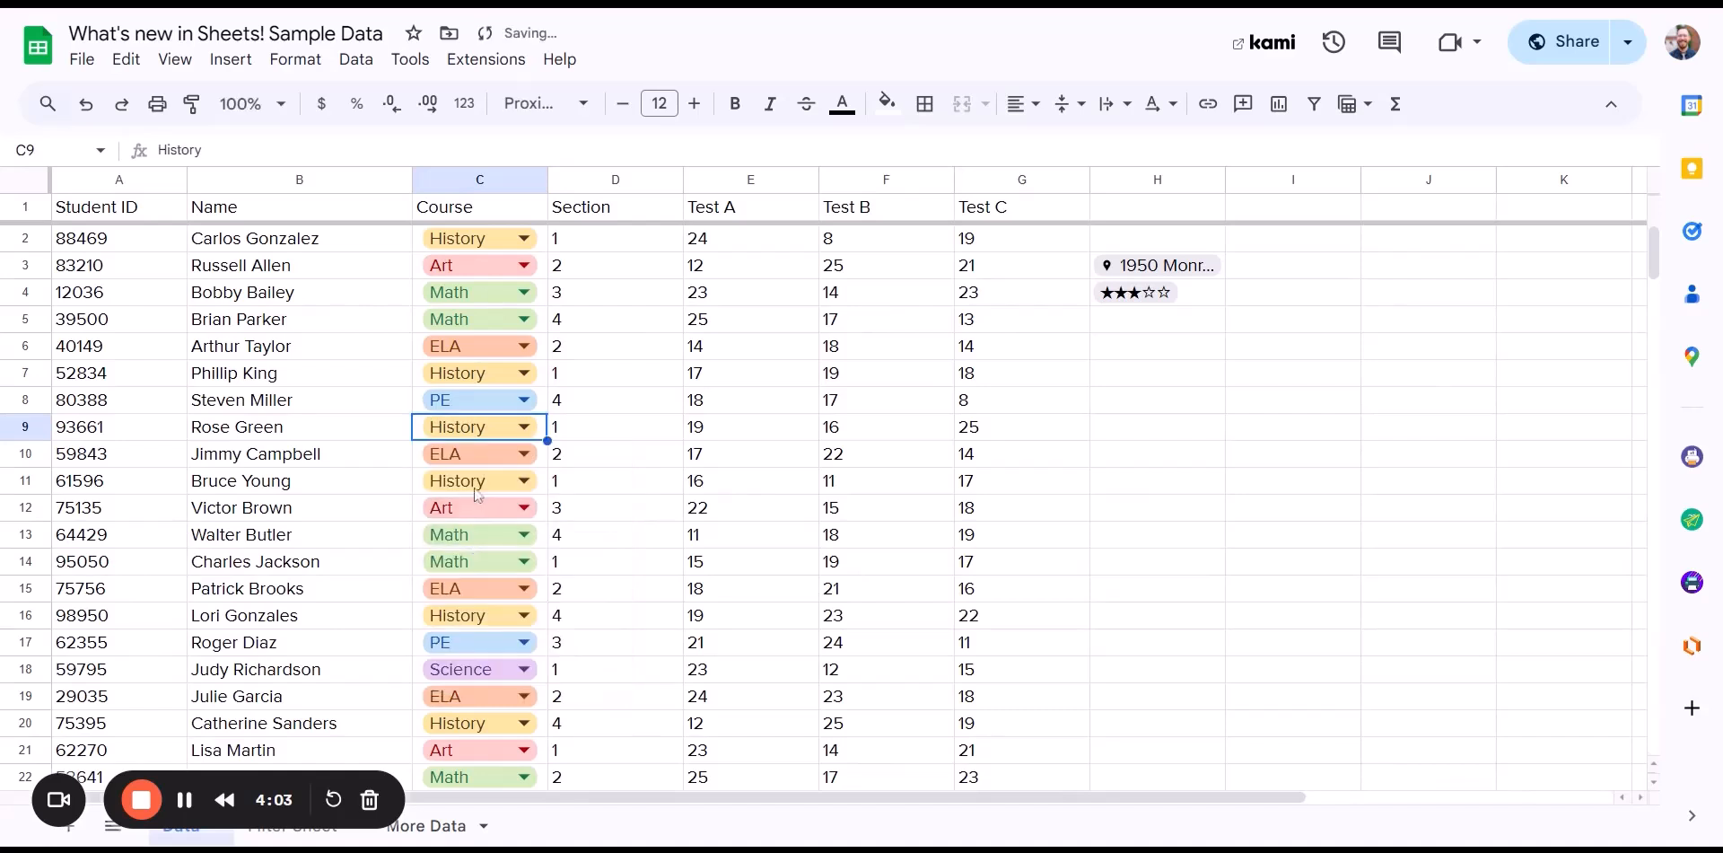
click(754, 456)
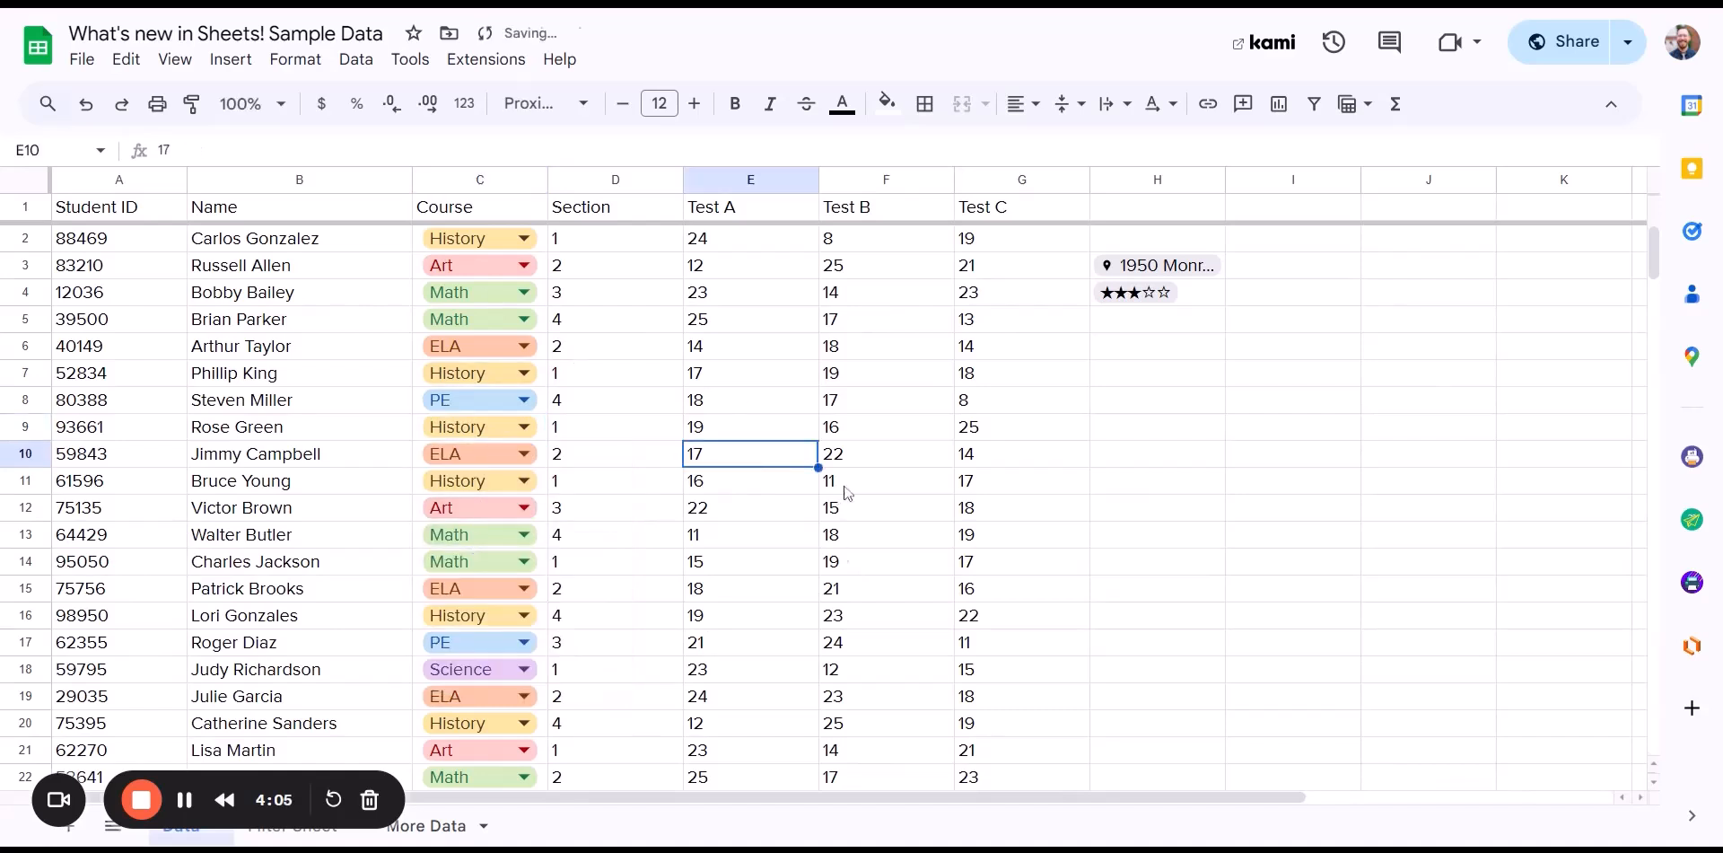
- Scroll through the sheet and select the student data range back up to cell A1
click(1135, 541)
click(1043, 558)
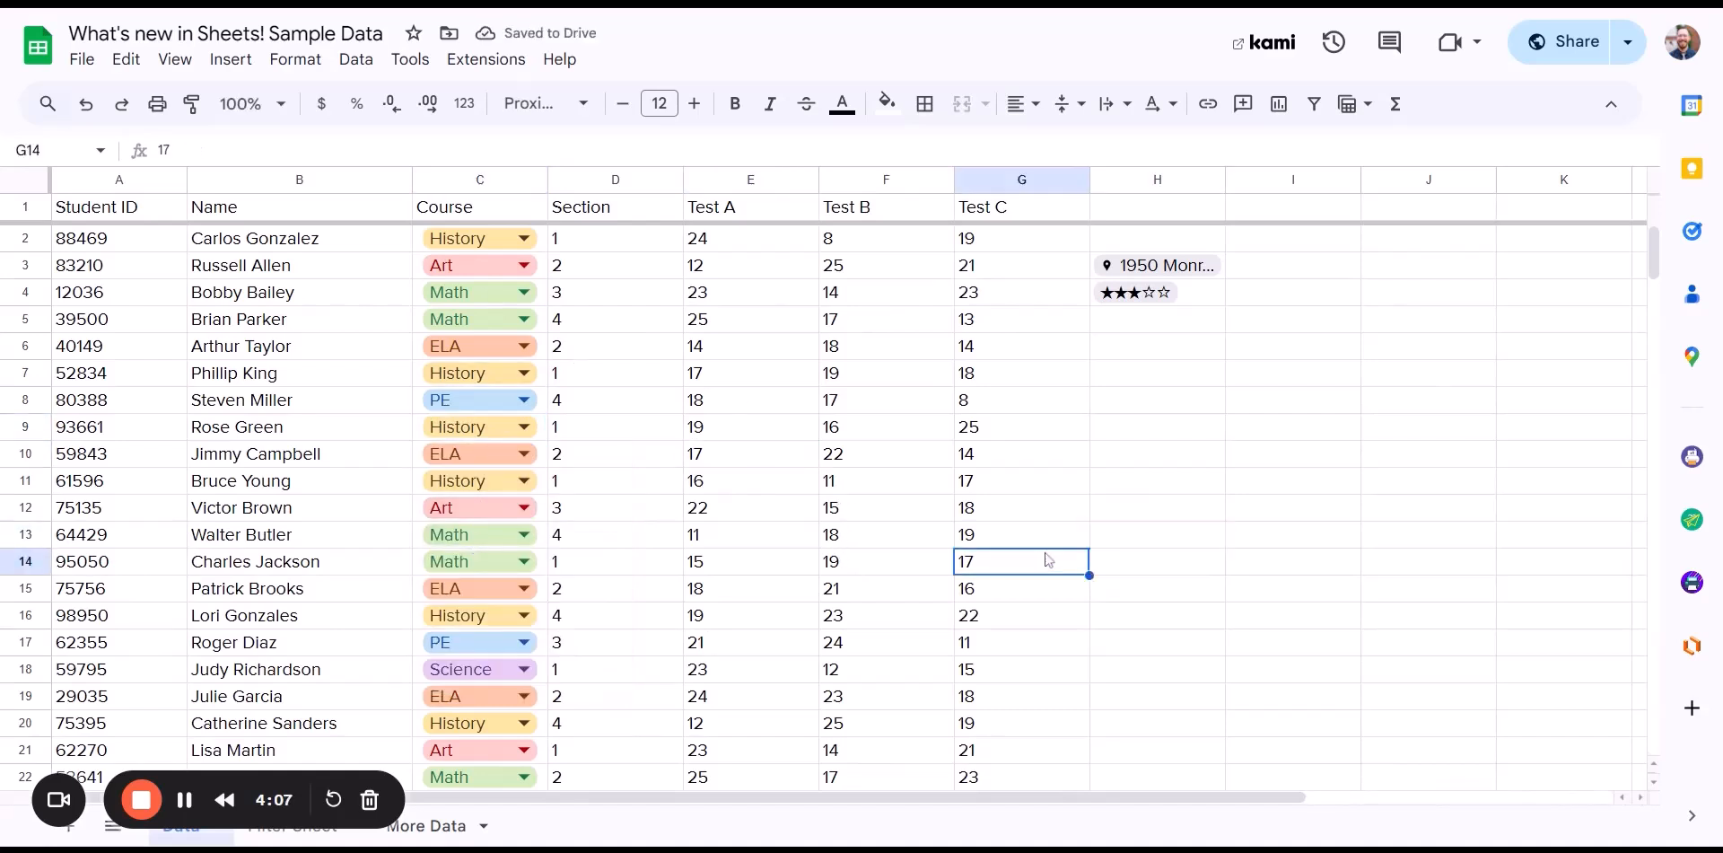
click(1126, 533)
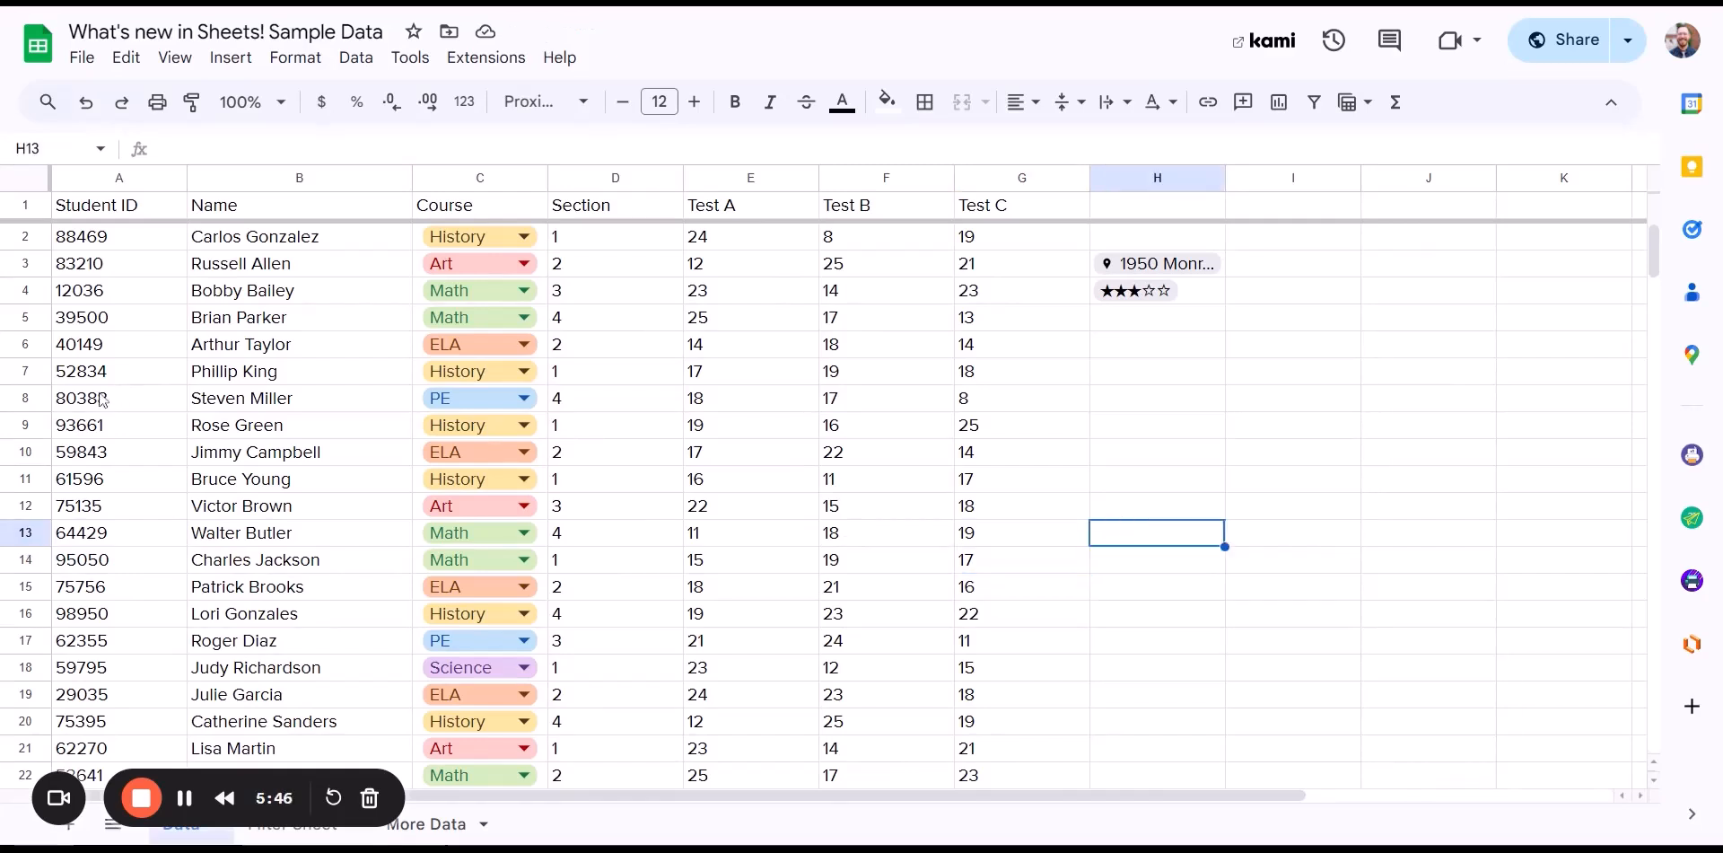
click(1103, 486)
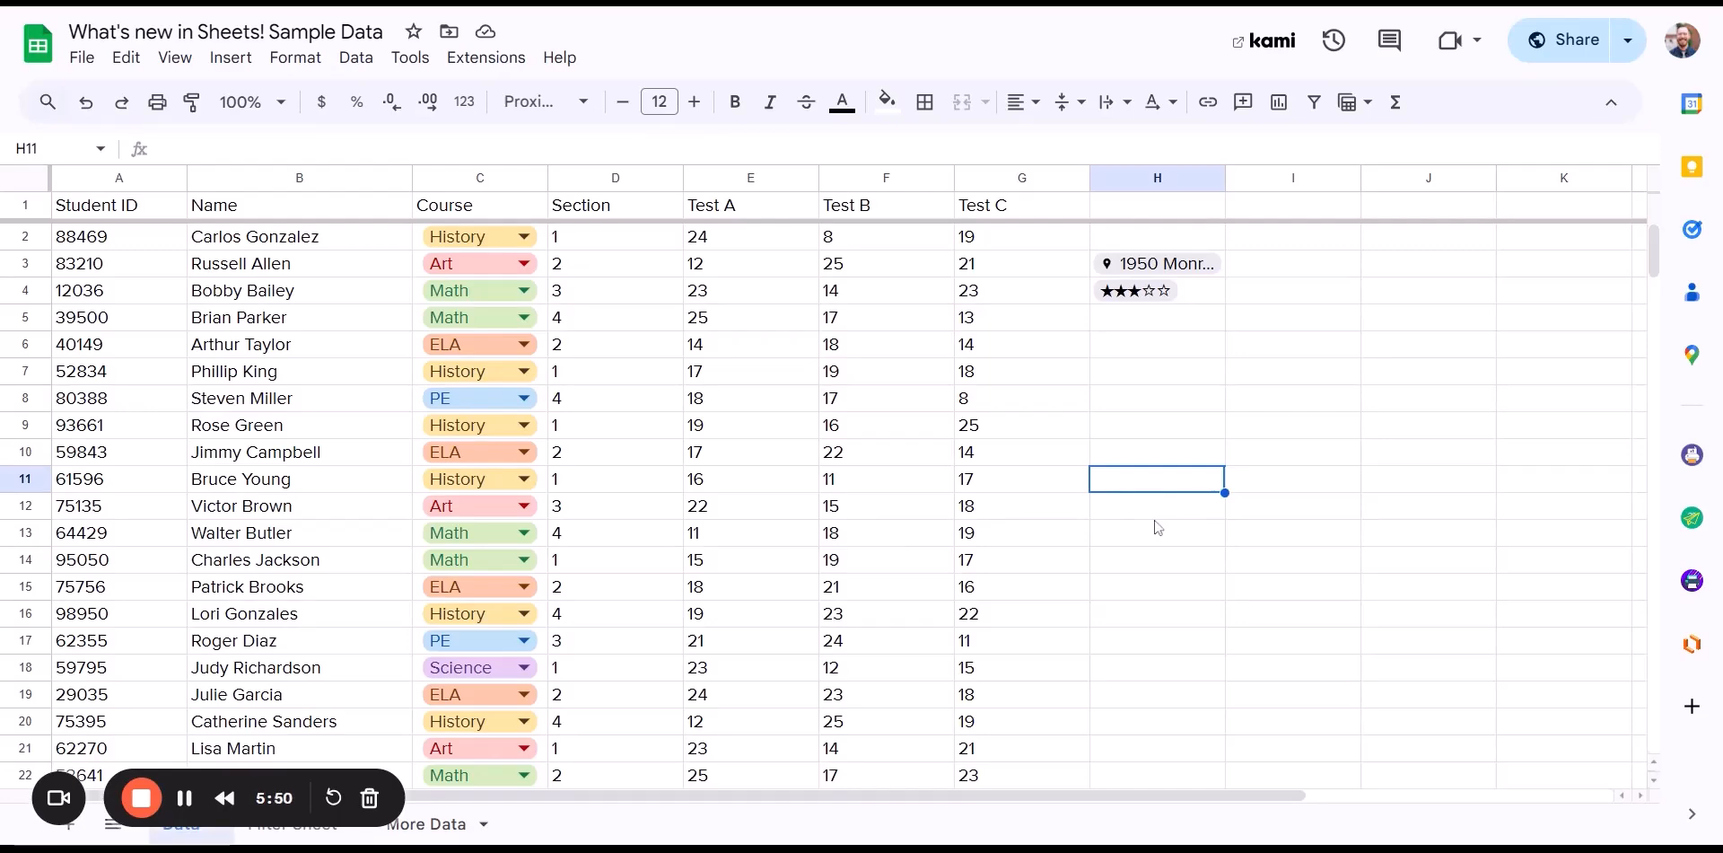
scroll(1156, 530, down, 11)
scroll(1145, 533, down, 14)
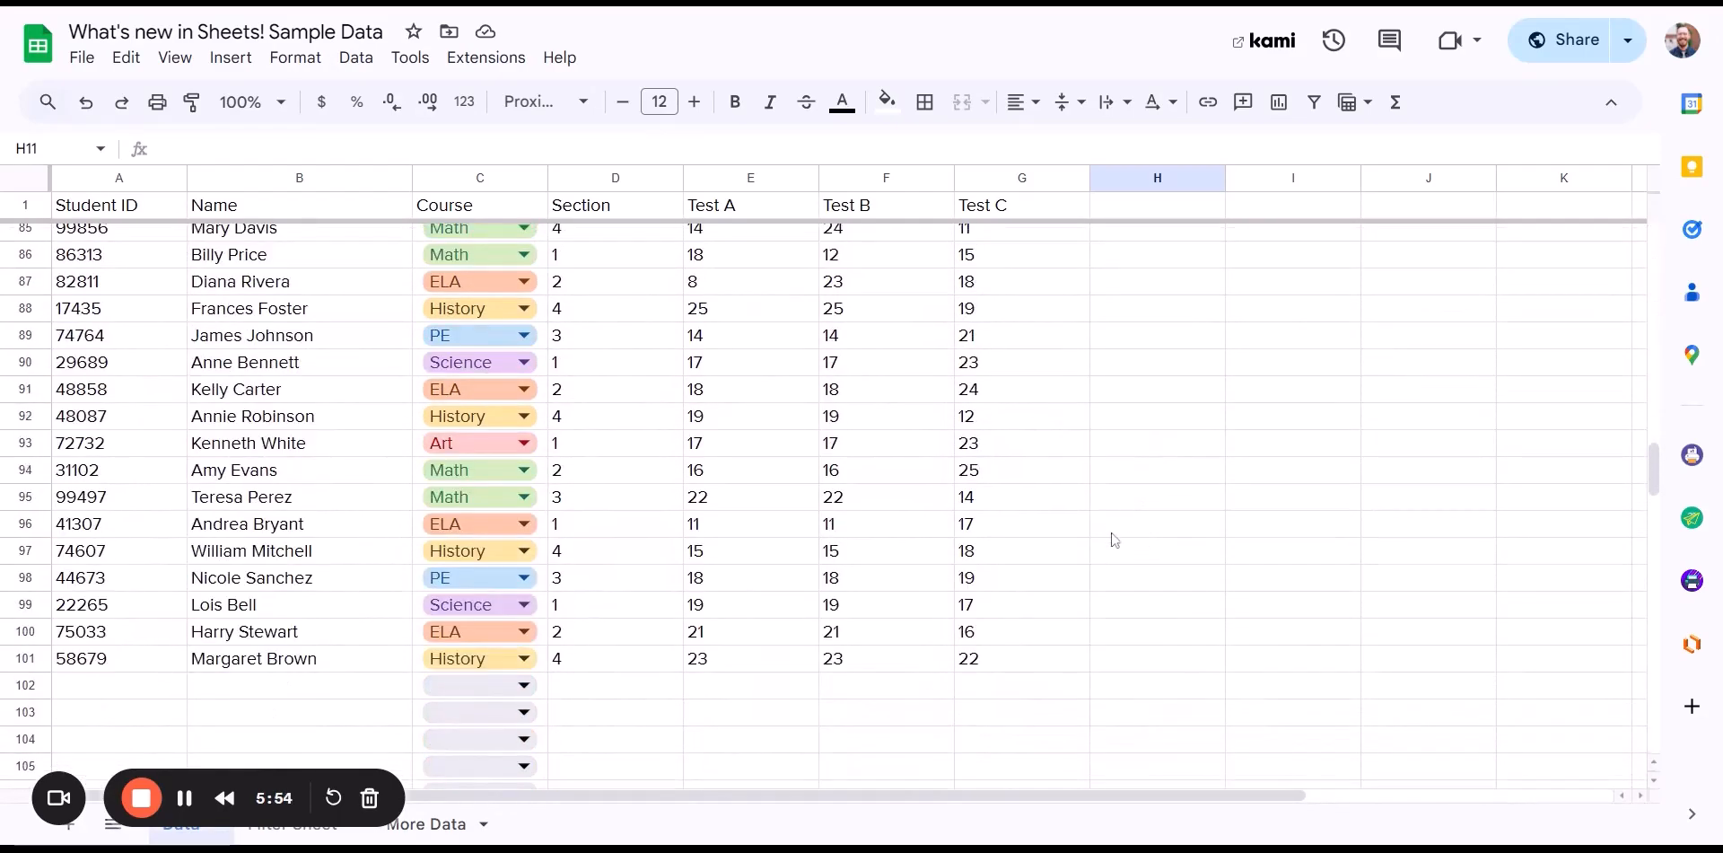
mouse_move(1020, 670)
mouse_down()
mouse_move(634, 603)
mouse_move(569, 569)
mouse_move(206, 234)
mouse_move(99, 179)
mouse_move(106, 204)
mouse_up()
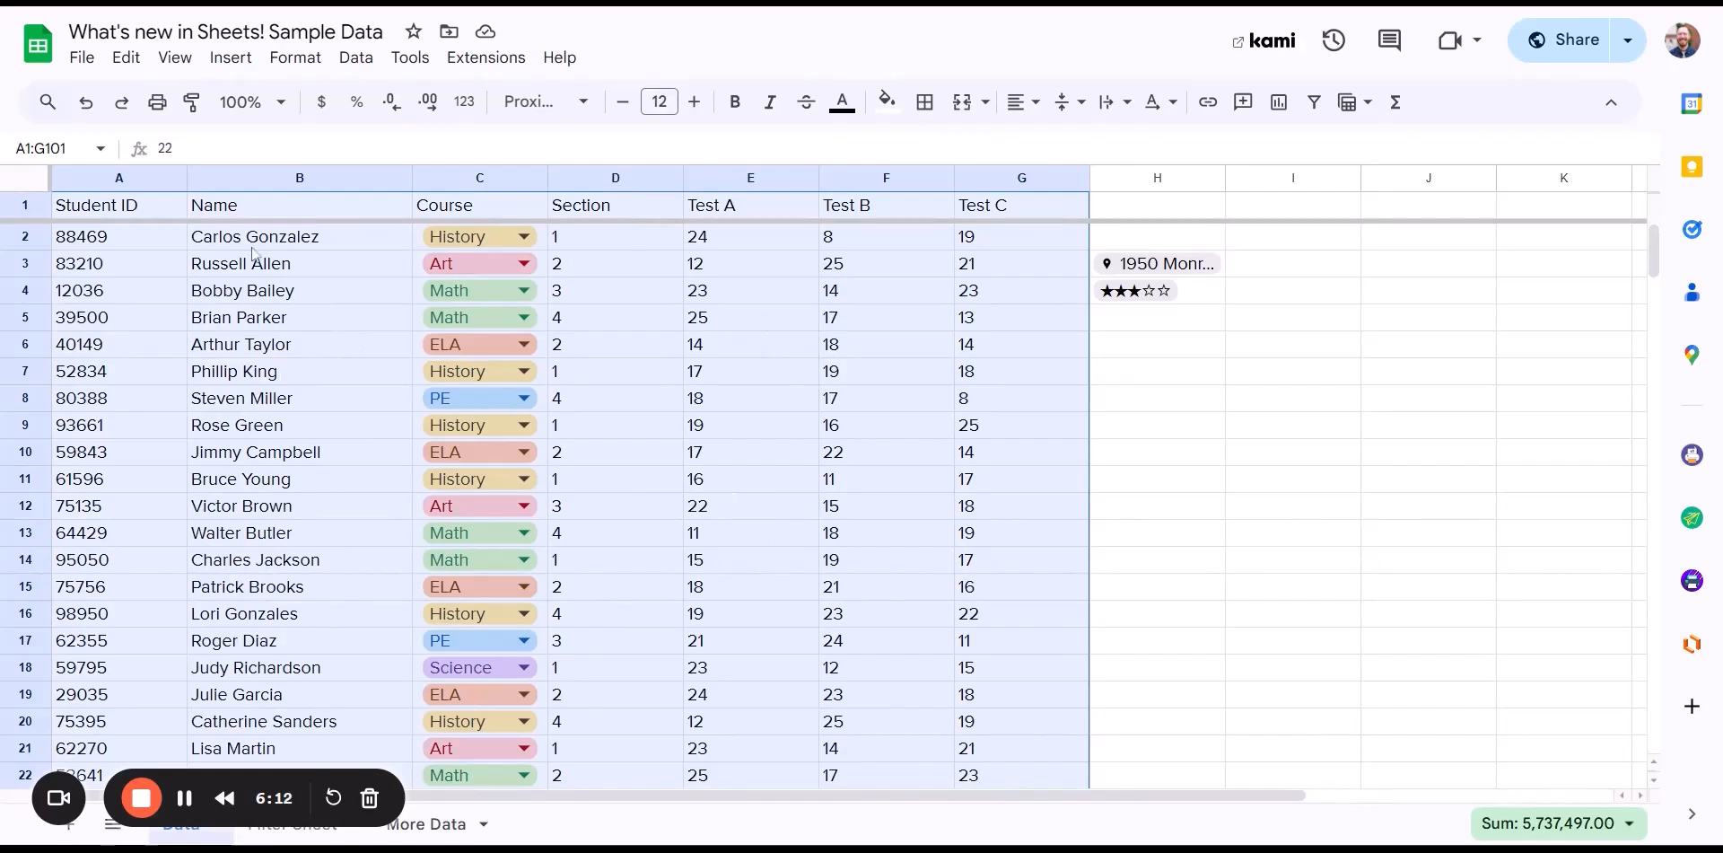
- Convert the selected A1:G101 student data into a table named Table1
click(246, 64)
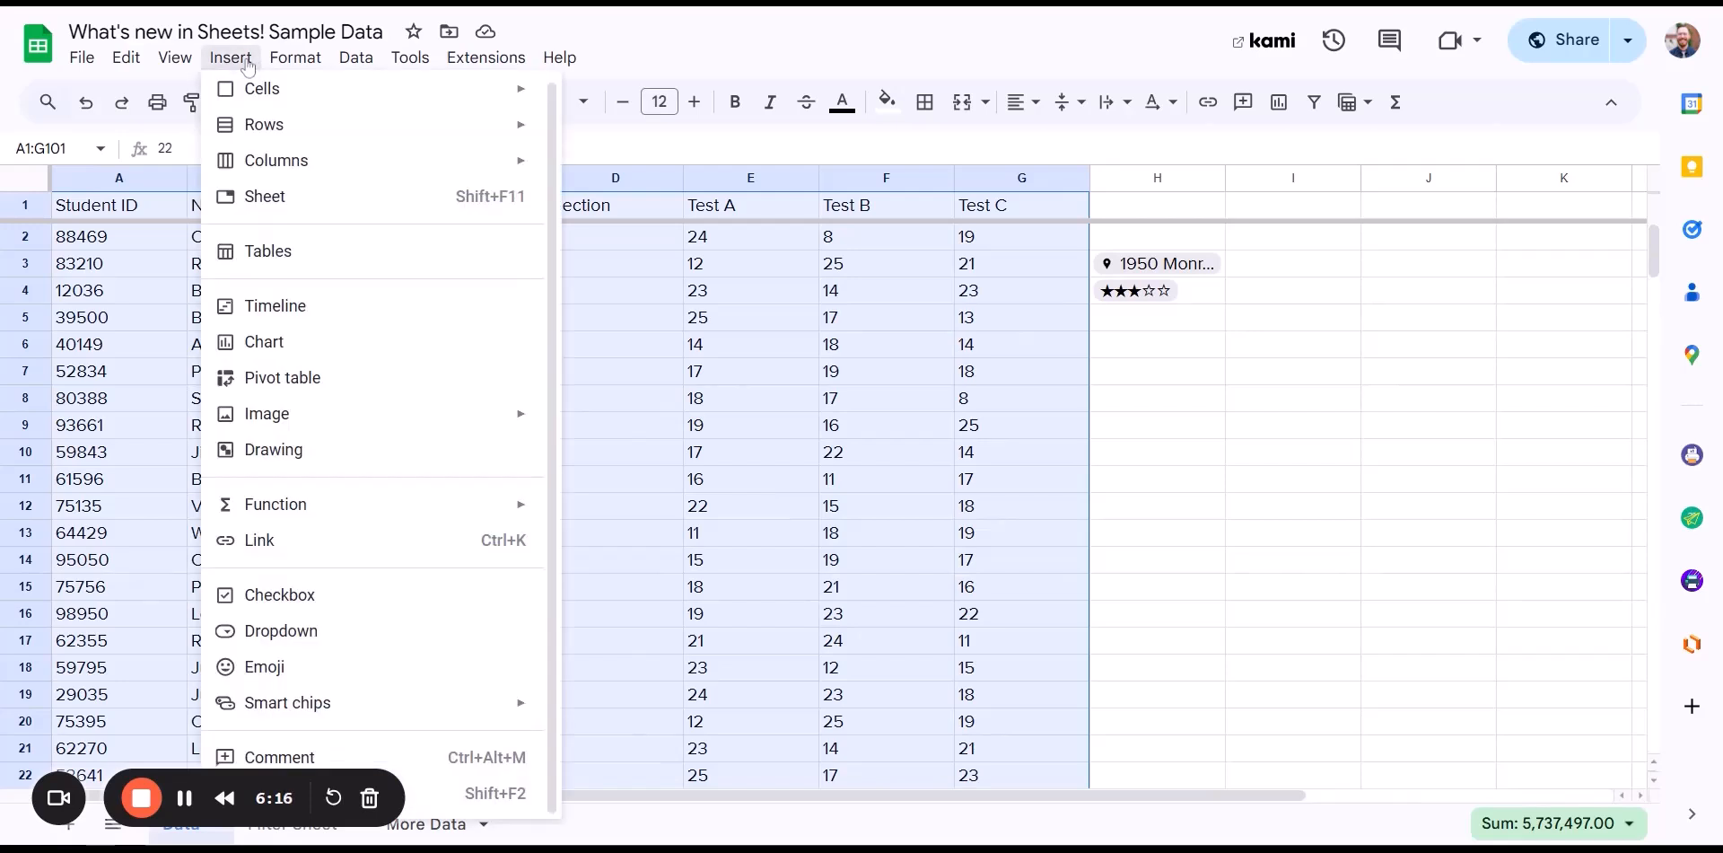
mouse_move(318, 63)
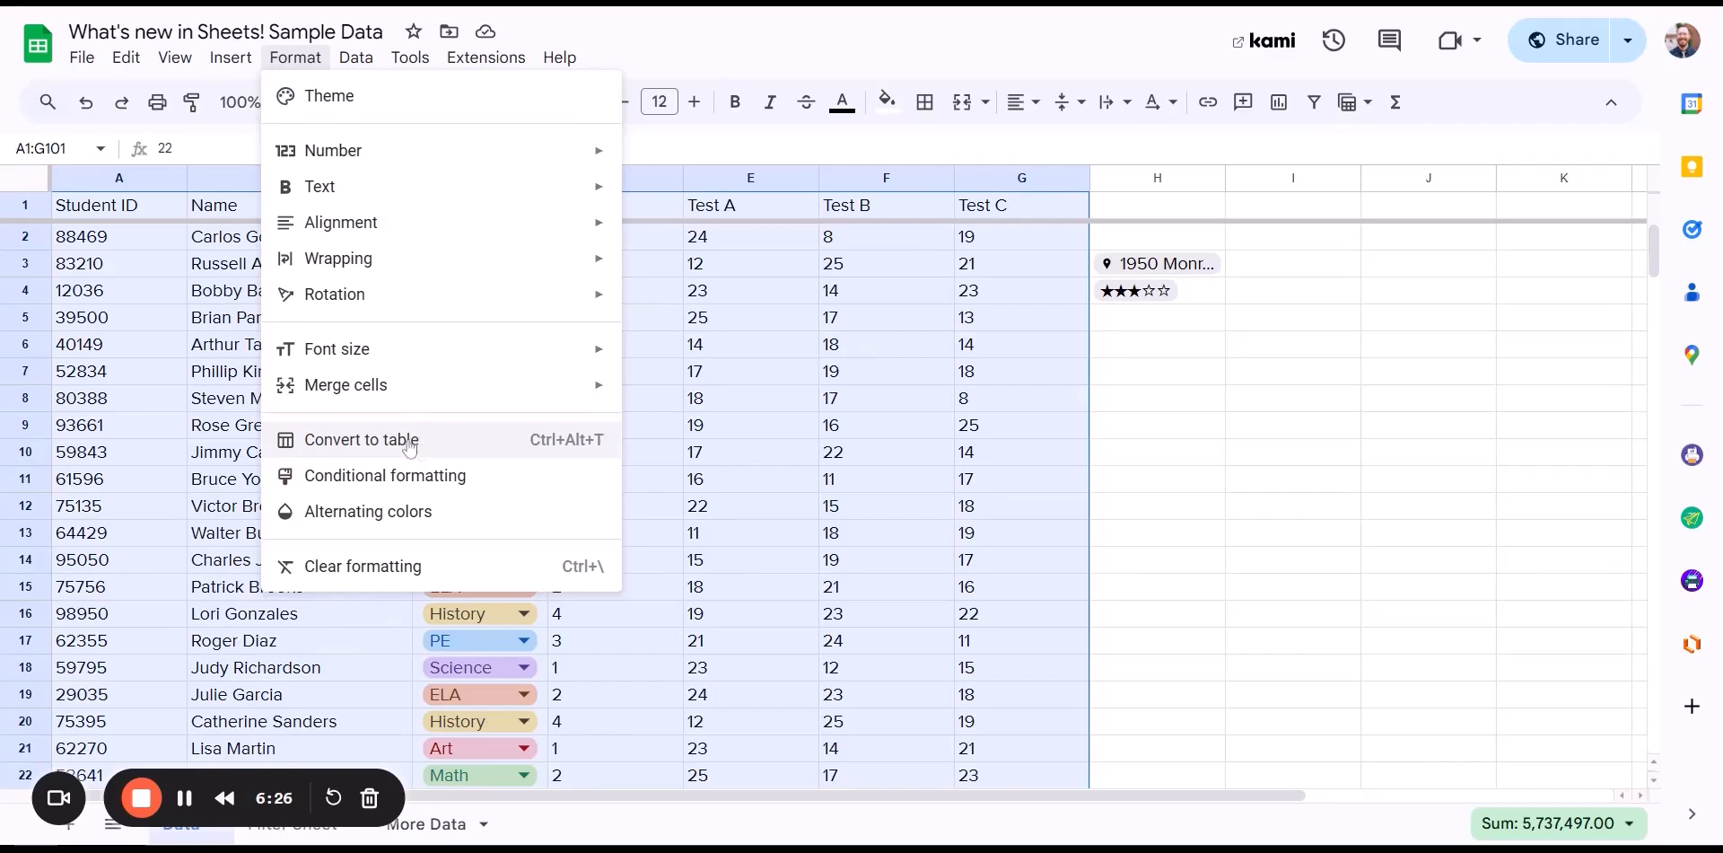
click(505, 447)
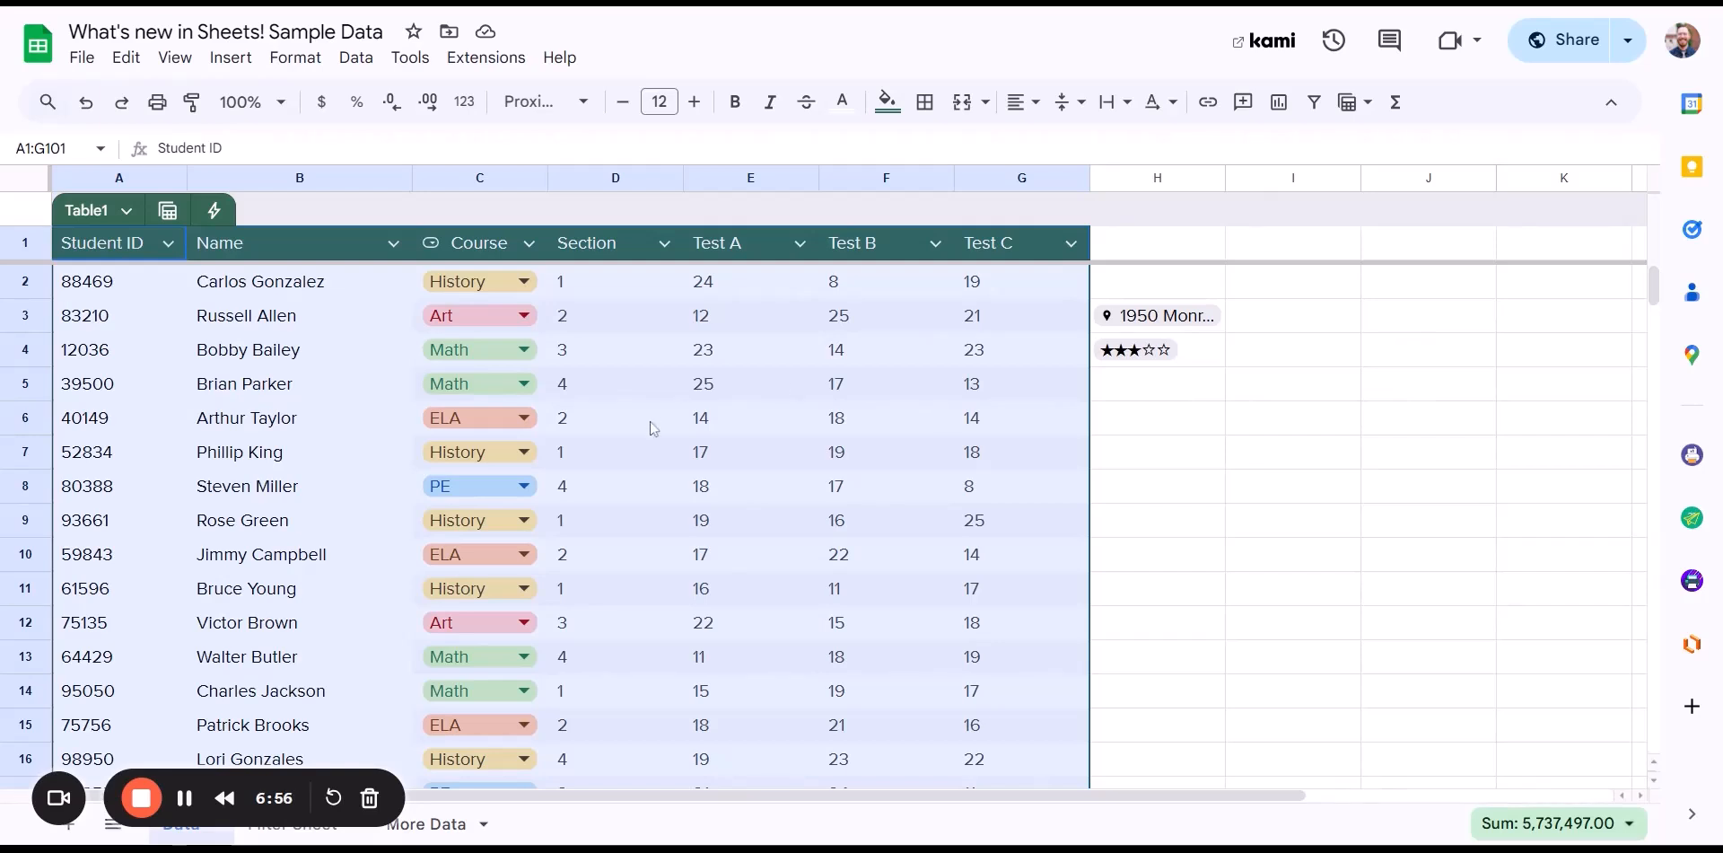
- Change Table1's Student ID and Name columns to the Text column type
click(168, 242)
mouse_move(226, 297)
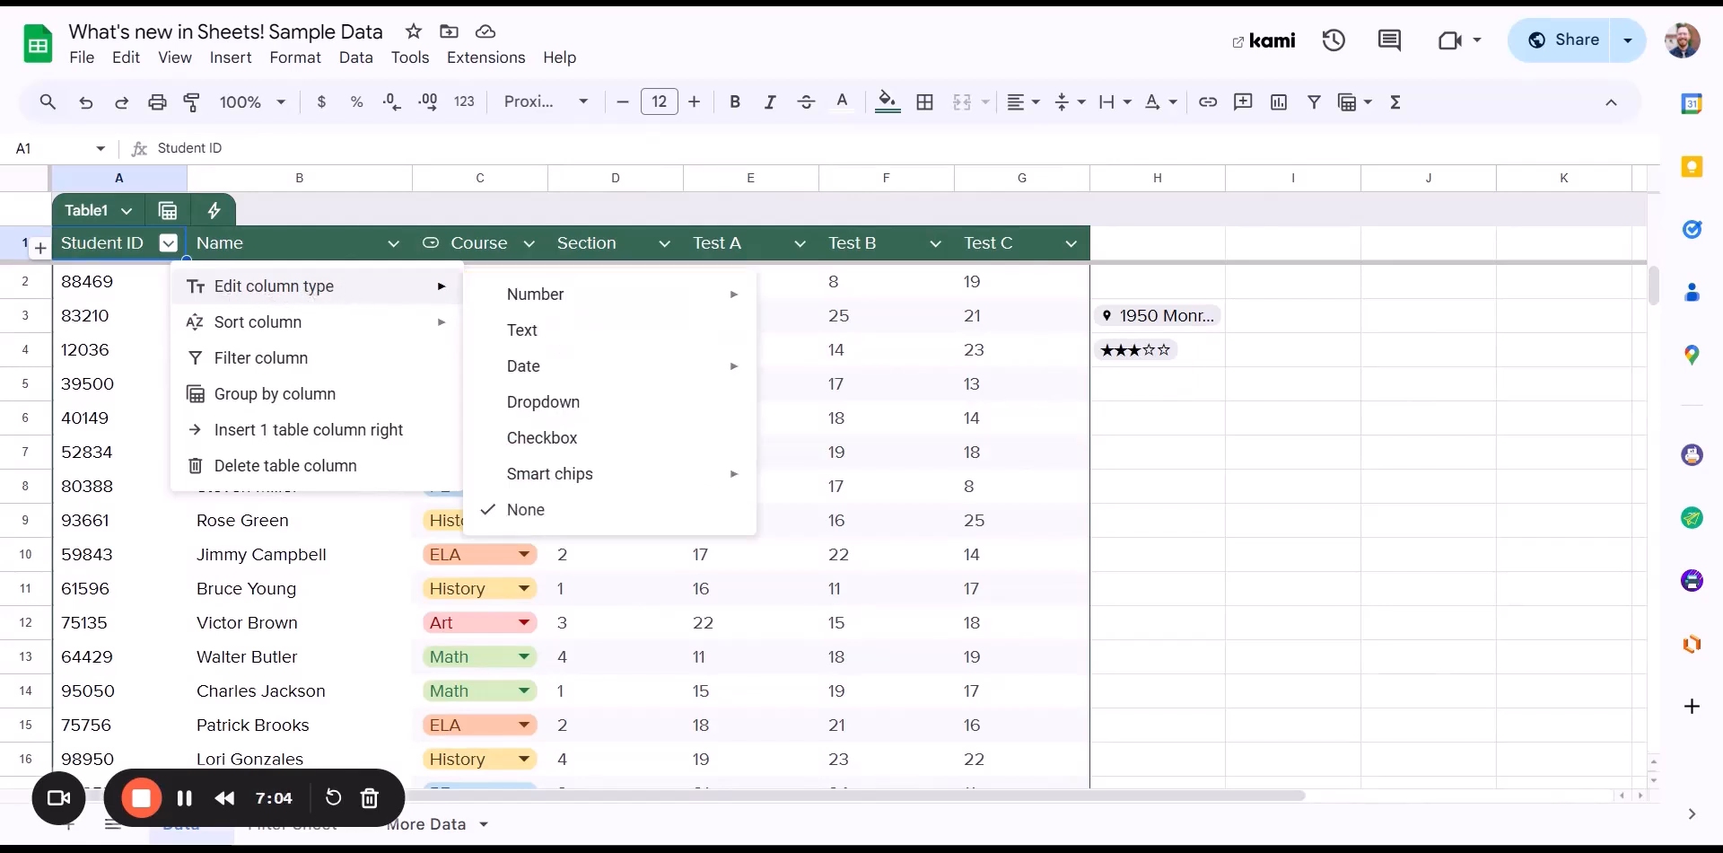
click(537, 334)
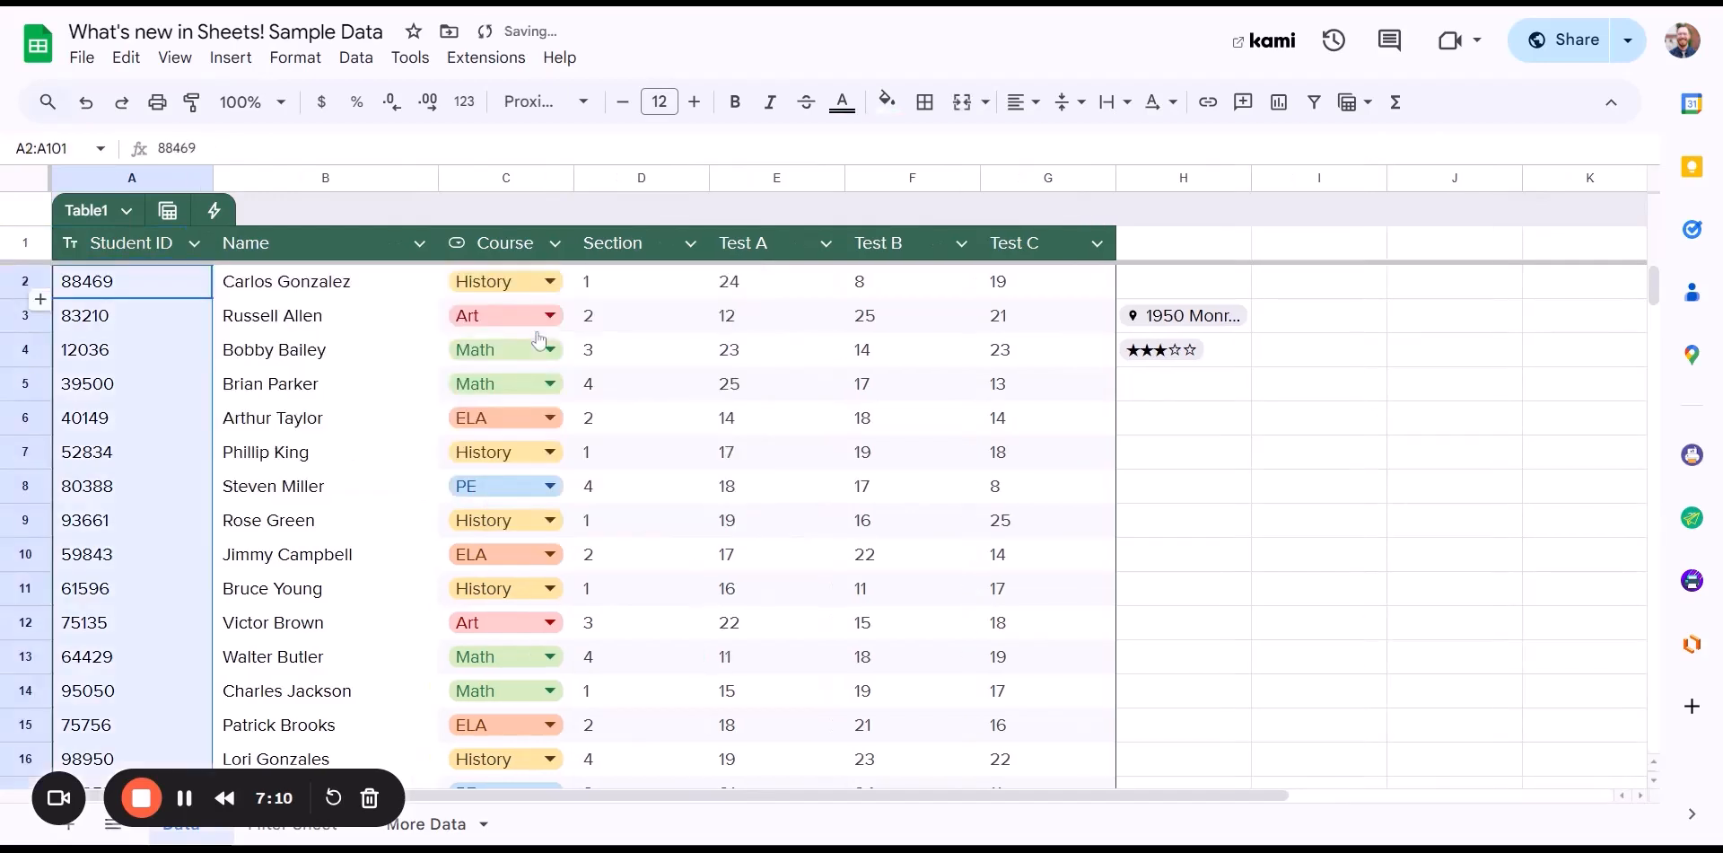
click(419, 244)
mouse_move(578, 293)
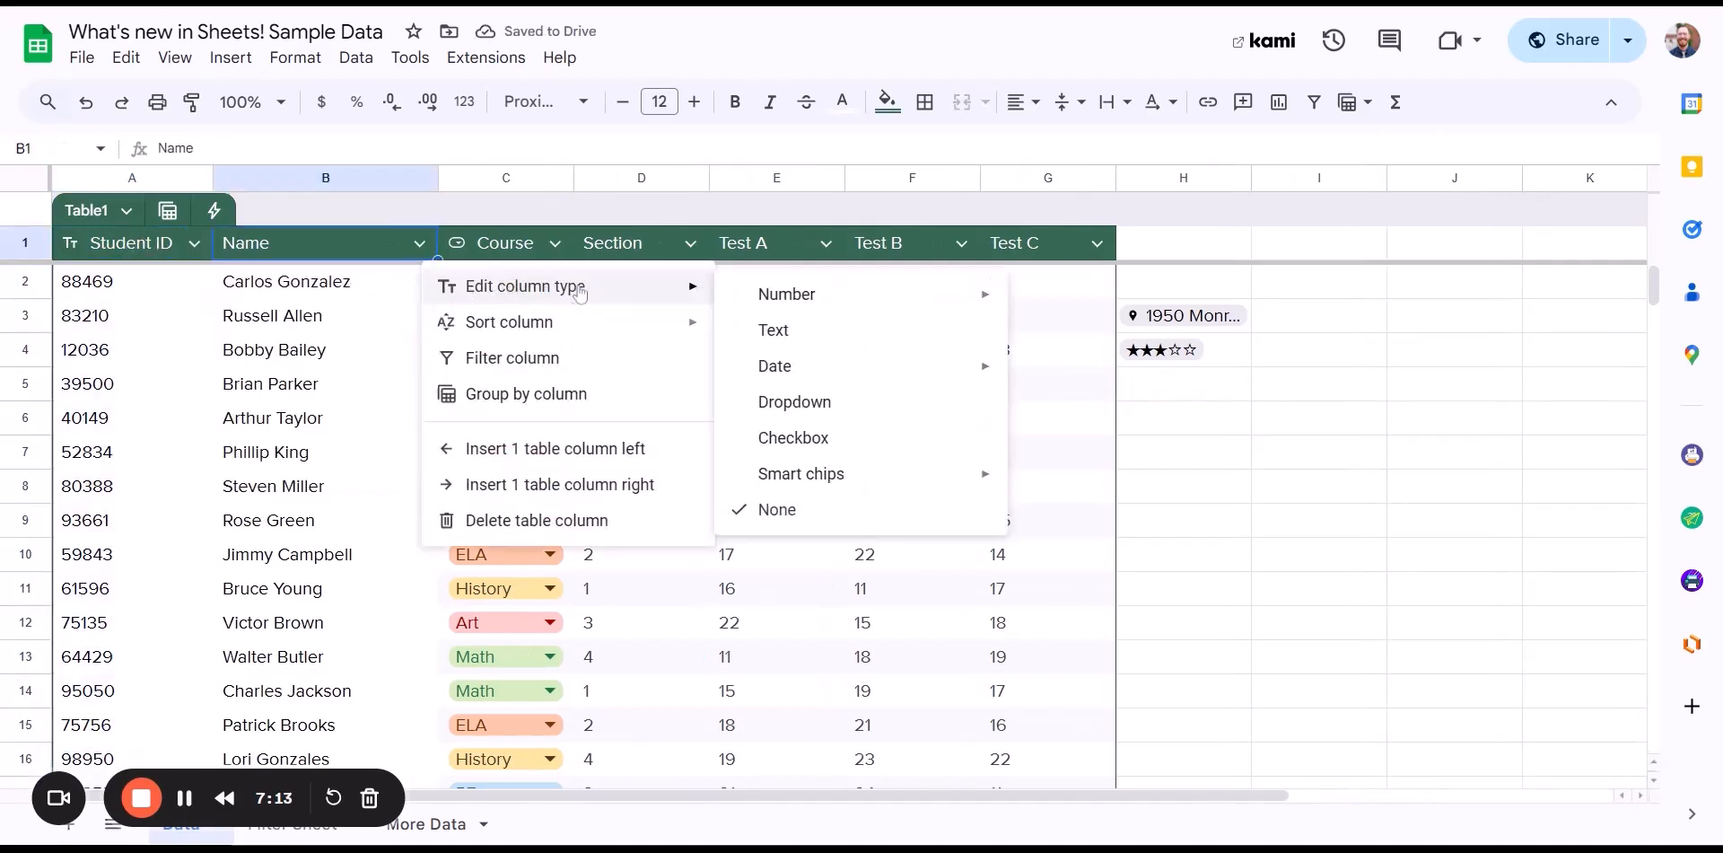
click(793, 332)
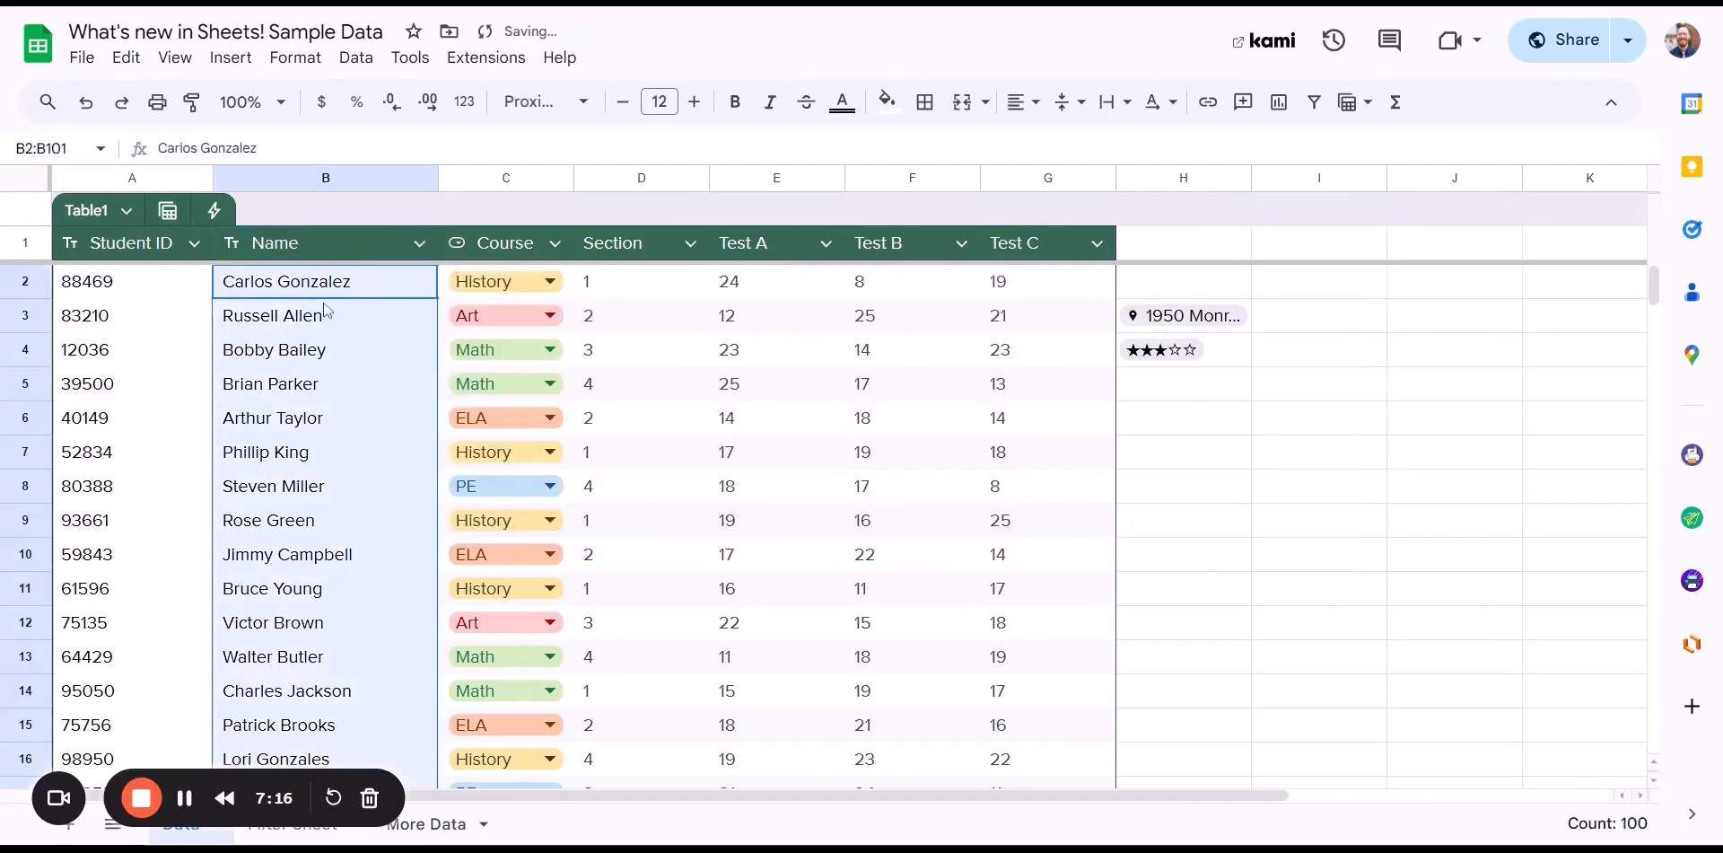
click(695, 248)
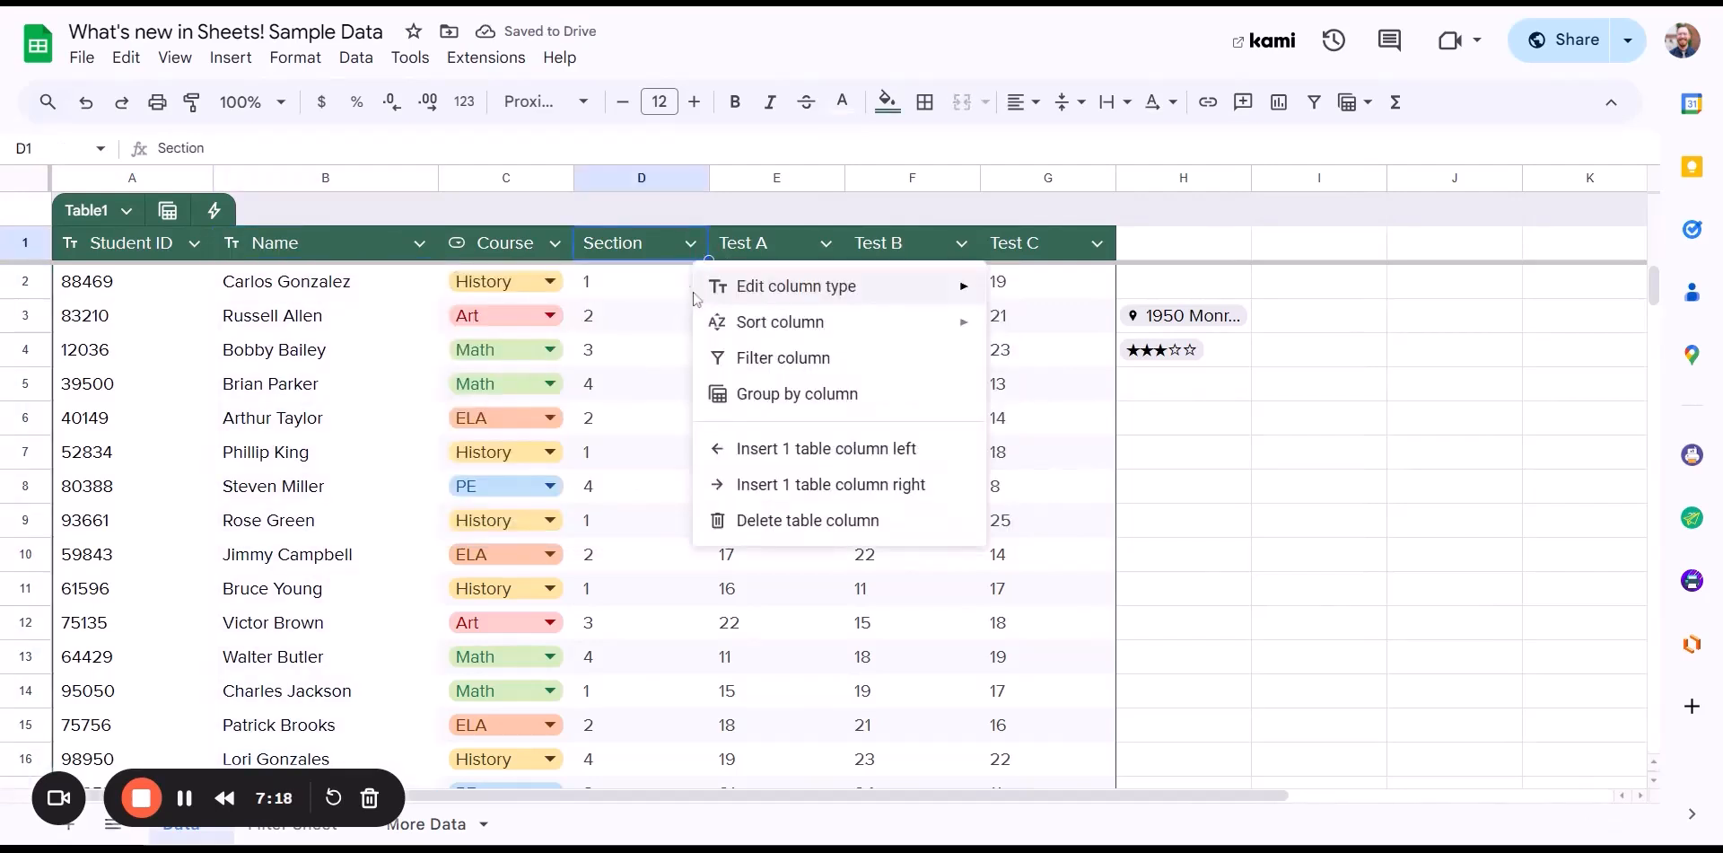
mouse_move(824, 299)
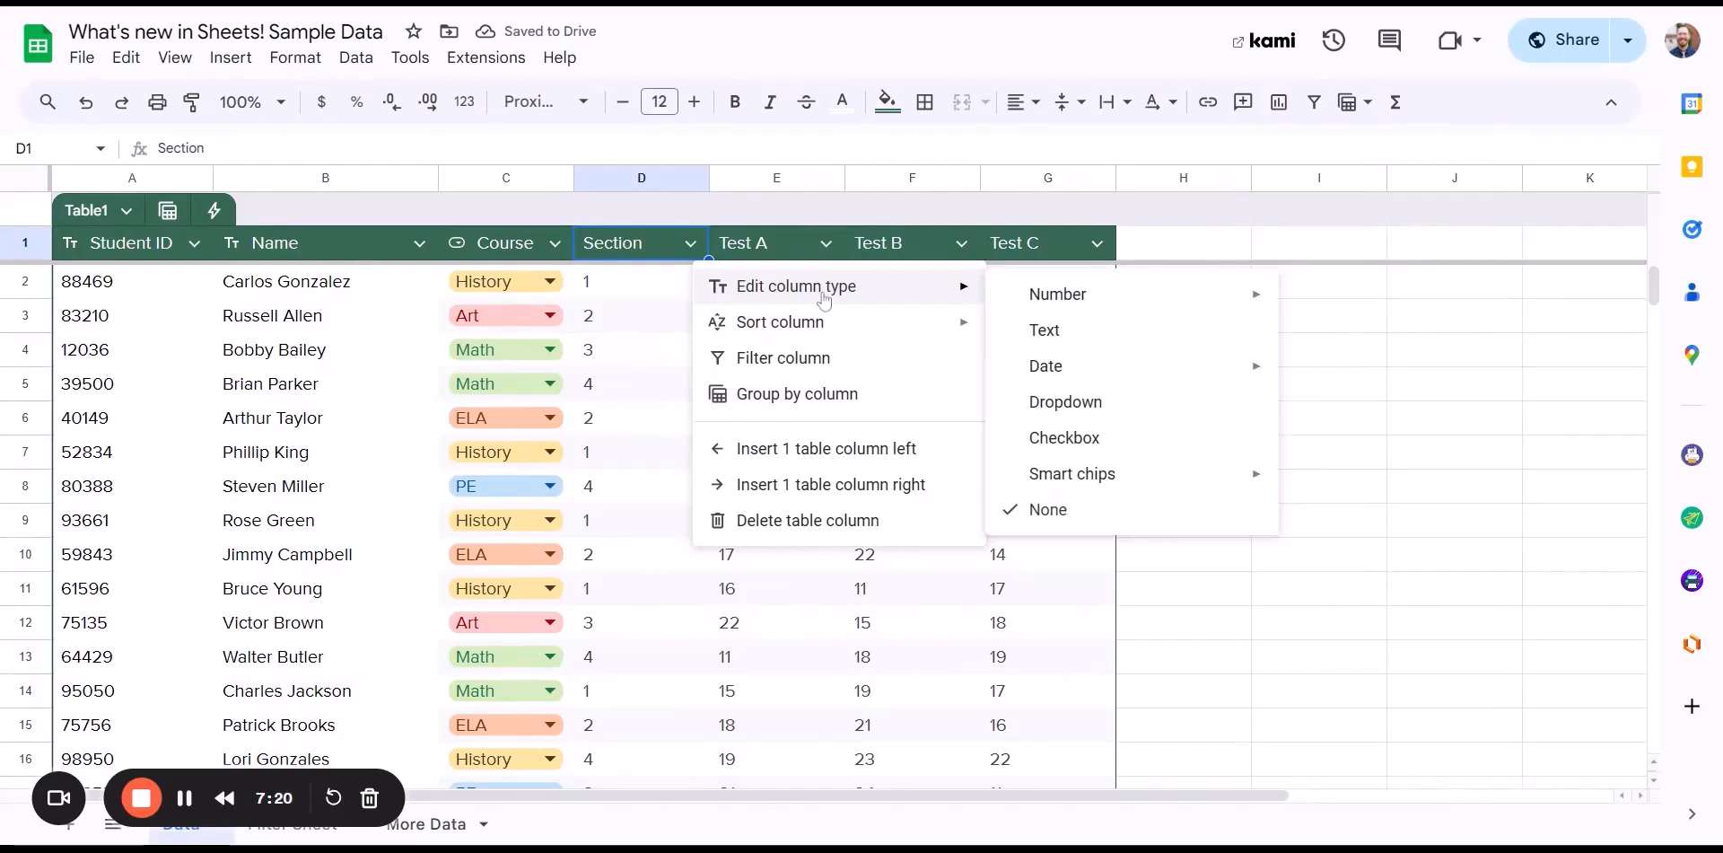
- Make Section a dropdown column with chip 1 pink, 2 peach, 3 green and 4 light blue
click(1068, 403)
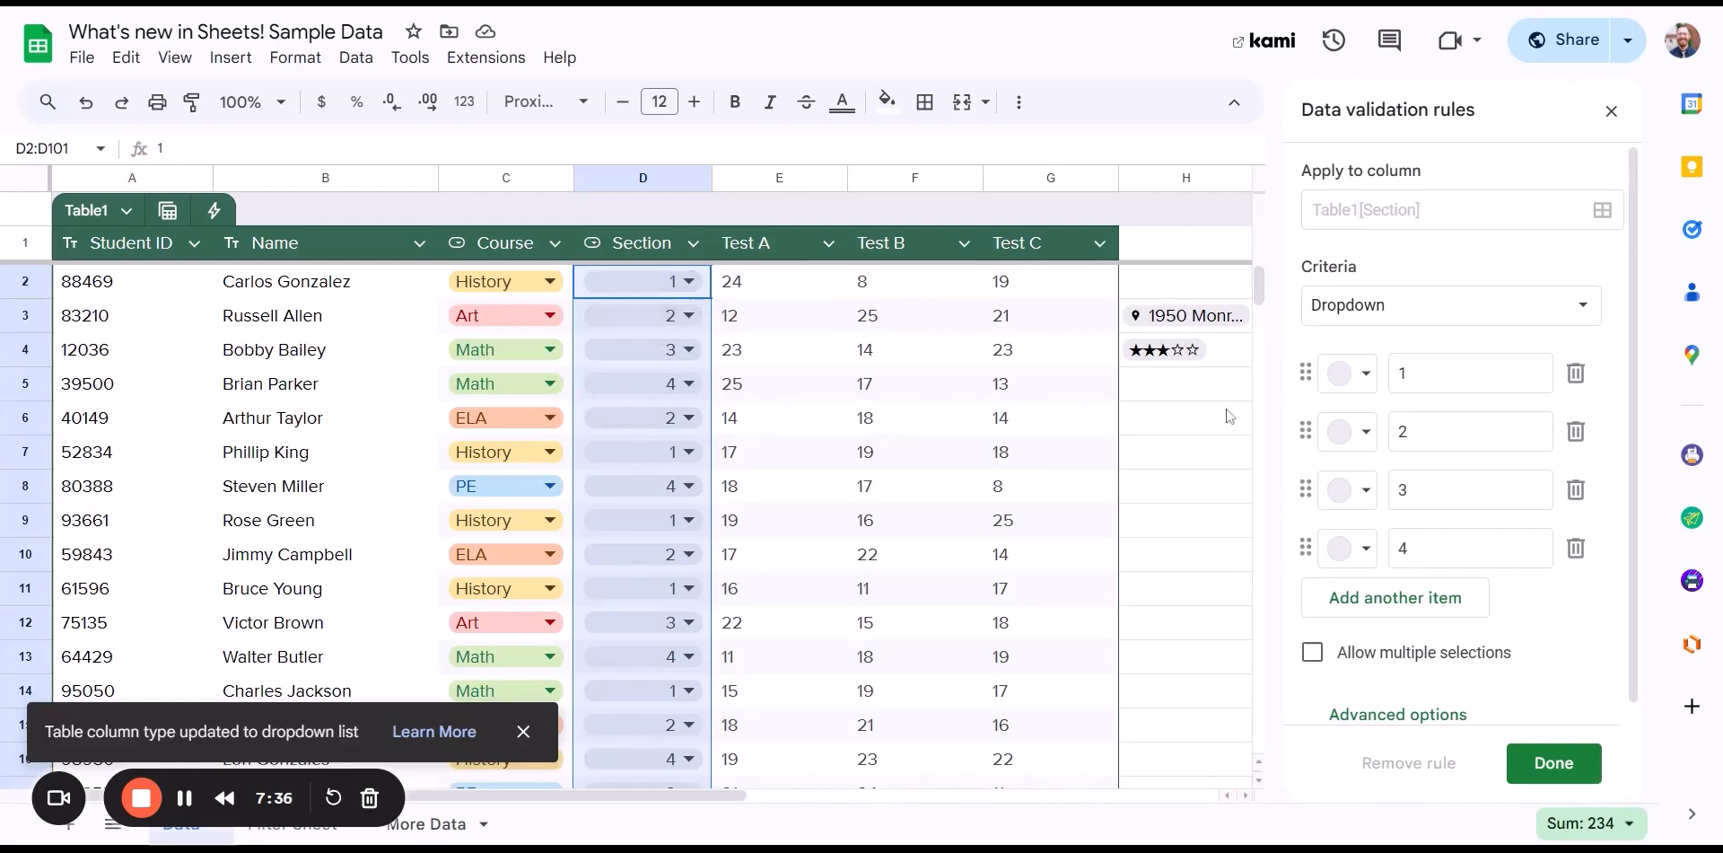
click(1351, 372)
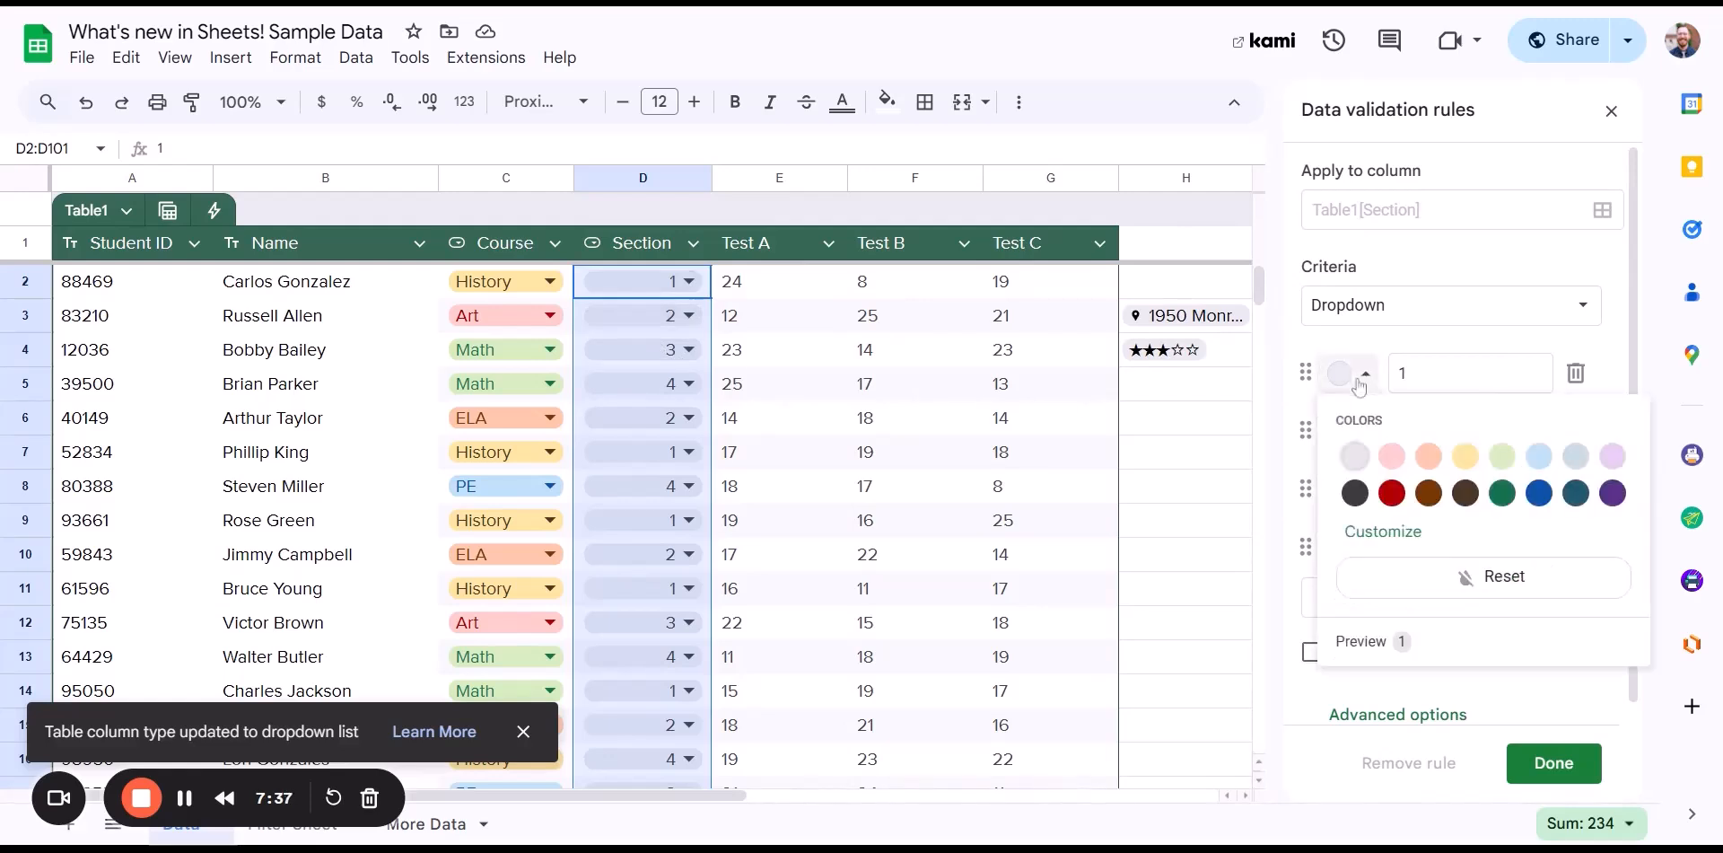
click(1392, 455)
click(1373, 444)
click(1429, 514)
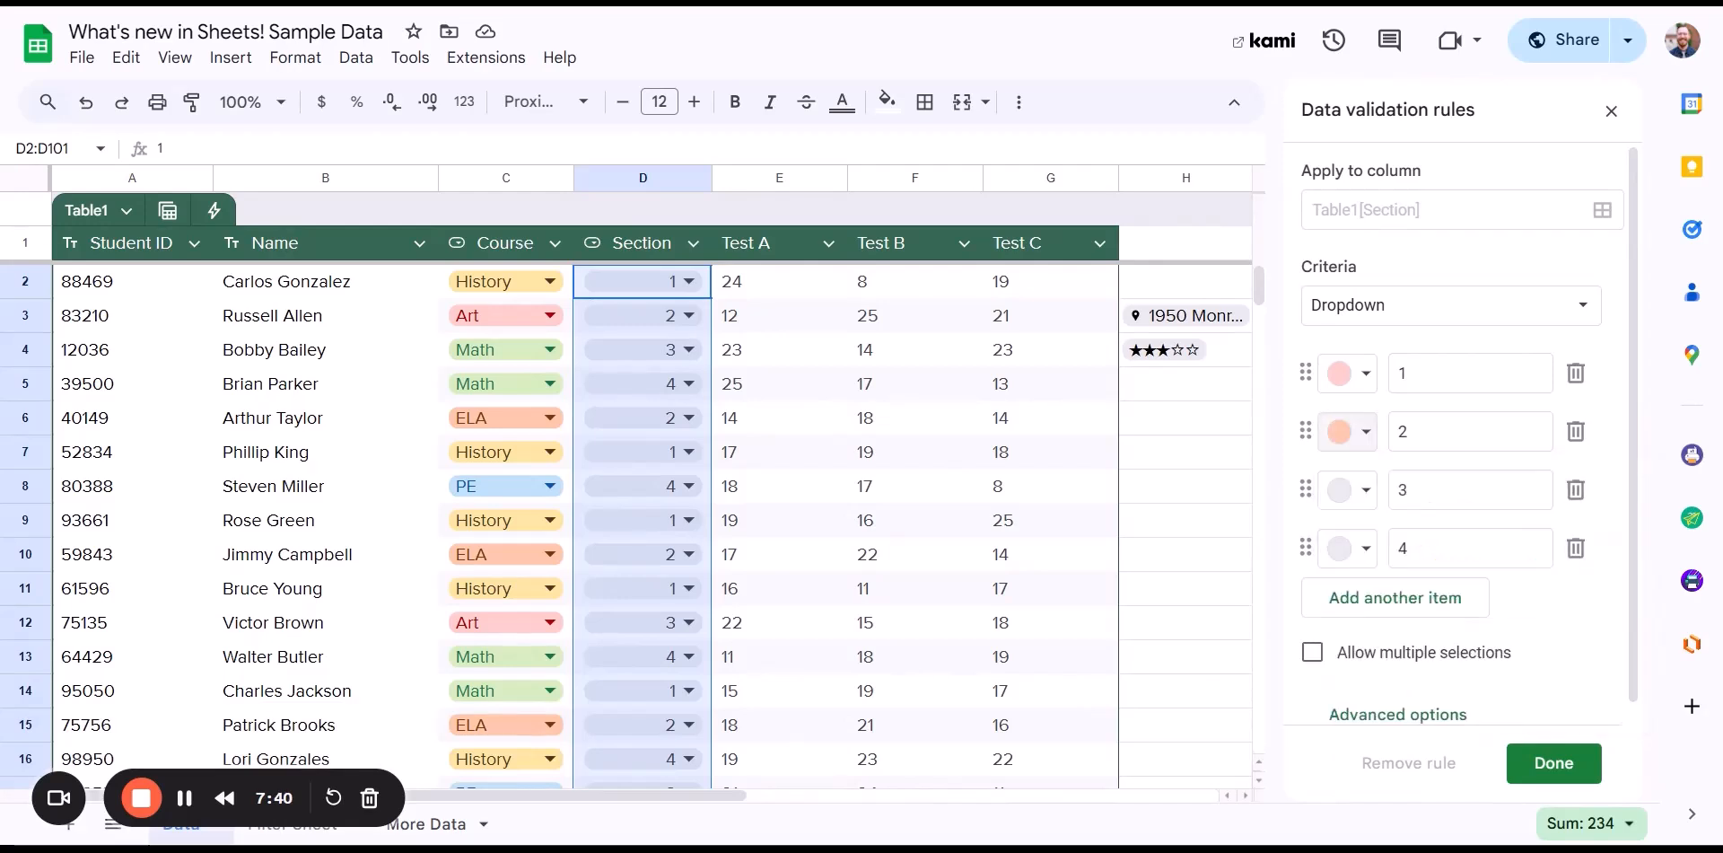
click(1368, 489)
click(1502, 573)
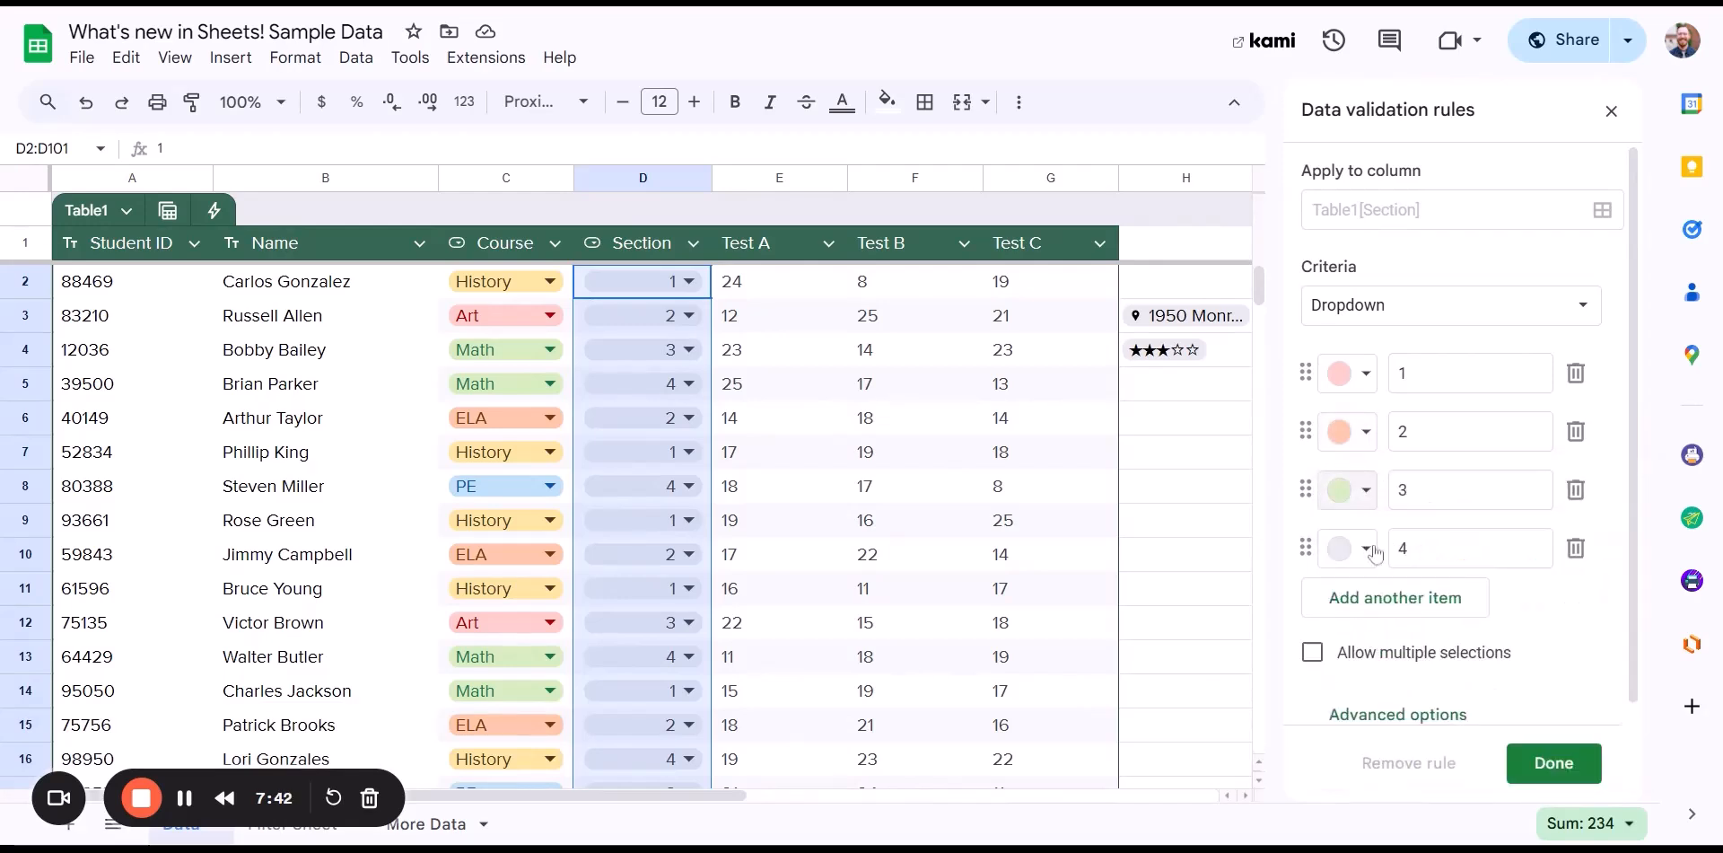
click(1373, 557)
click(1539, 631)
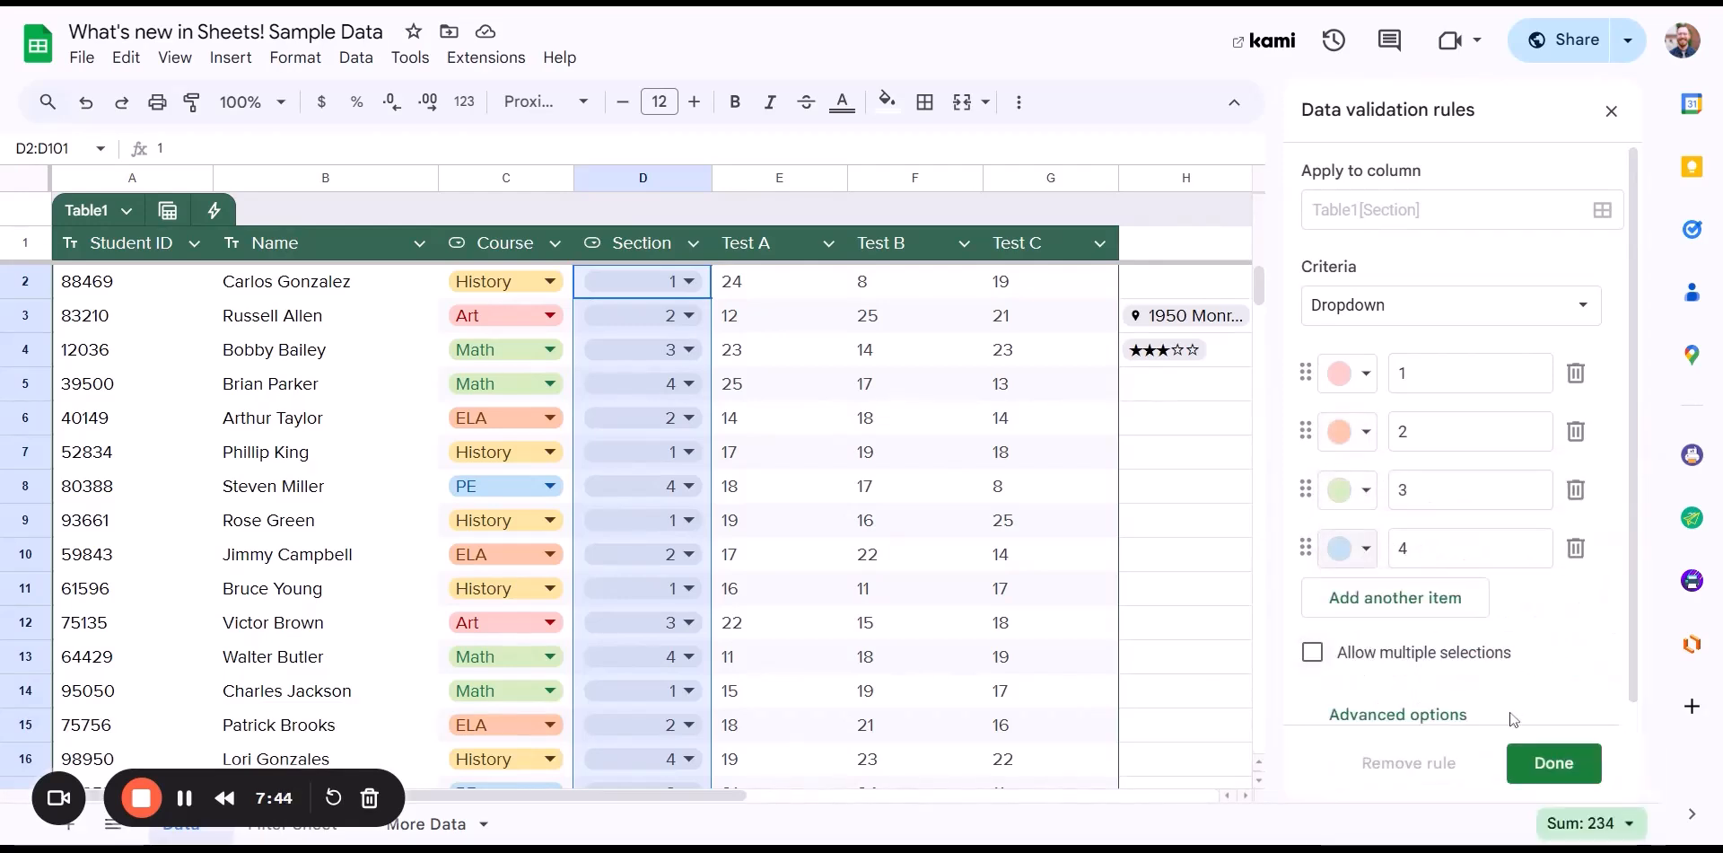
click(1539, 759)
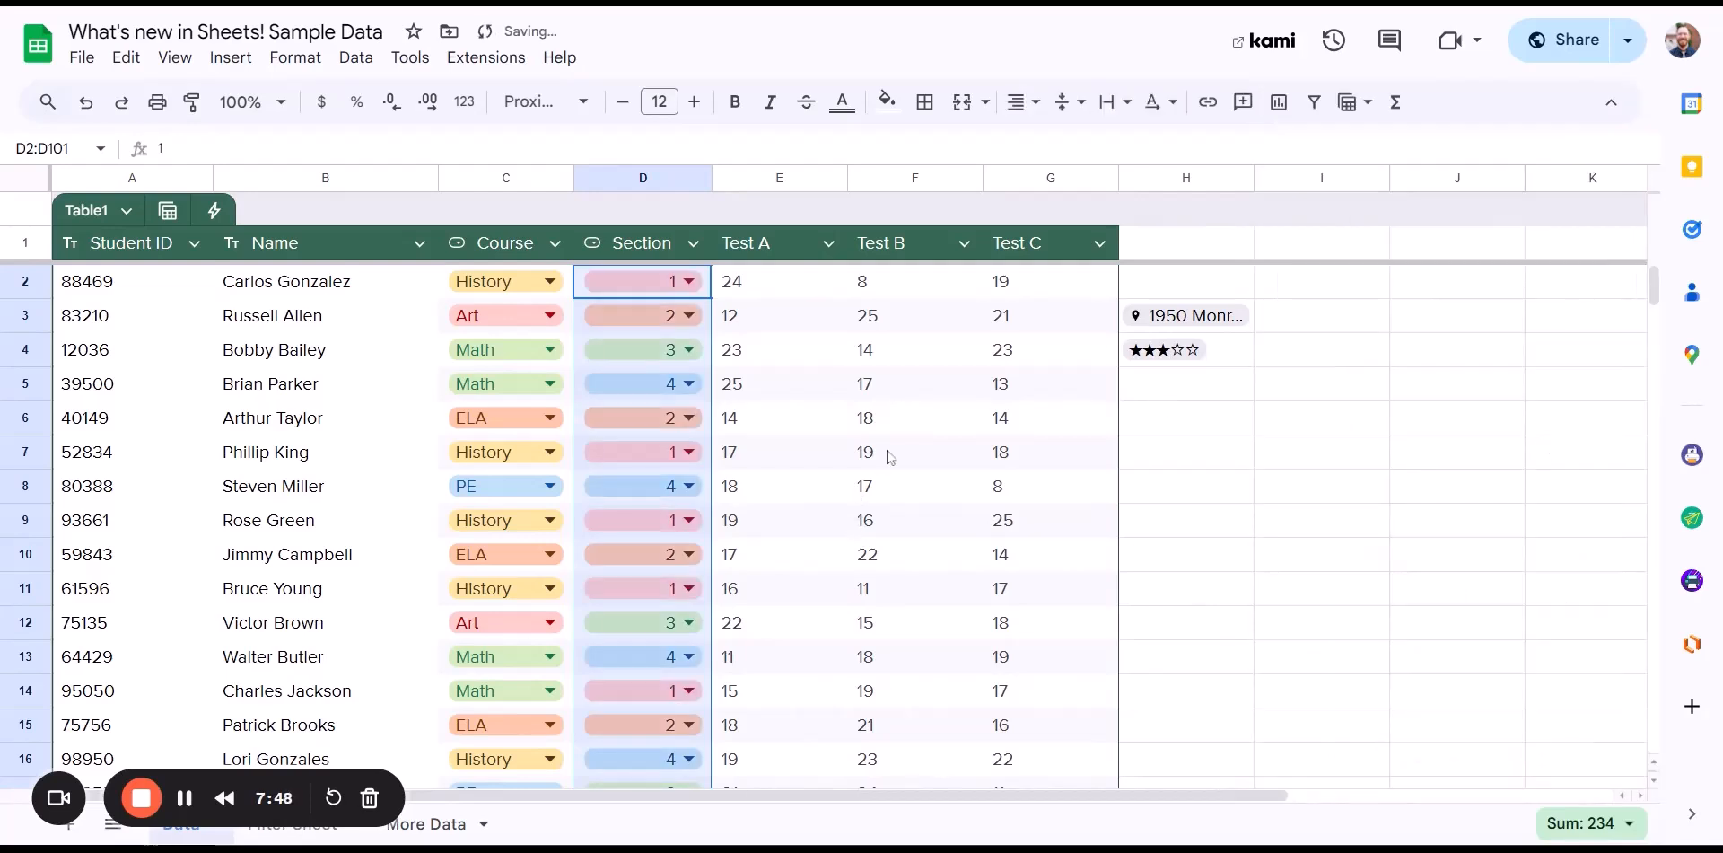
click(897, 350)
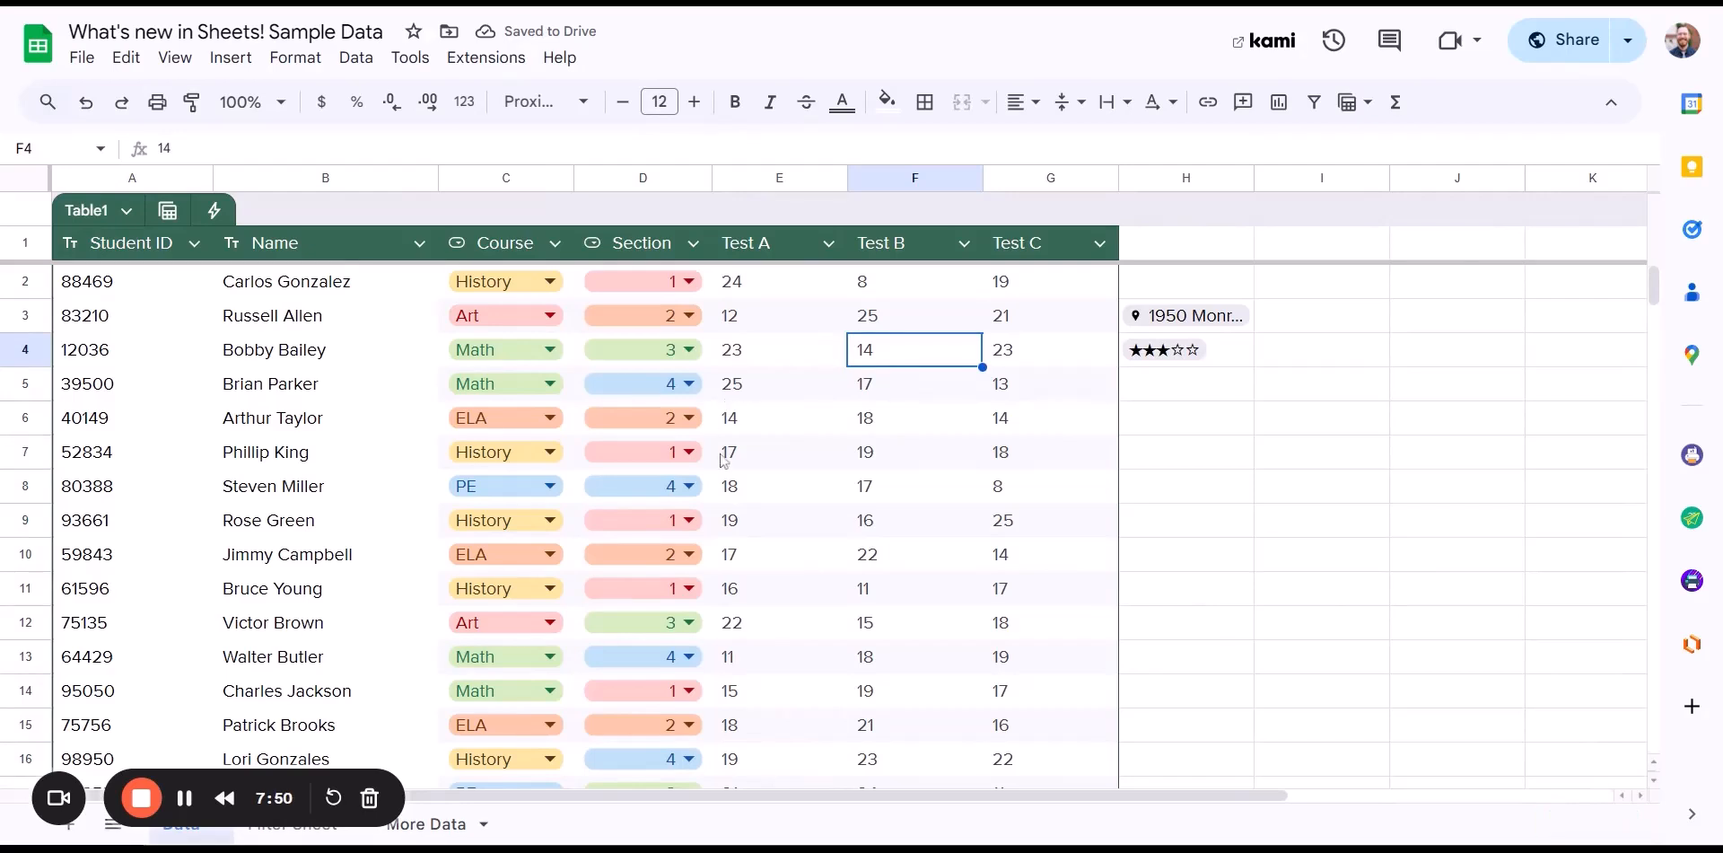
click(827, 244)
mouse_move(908, 287)
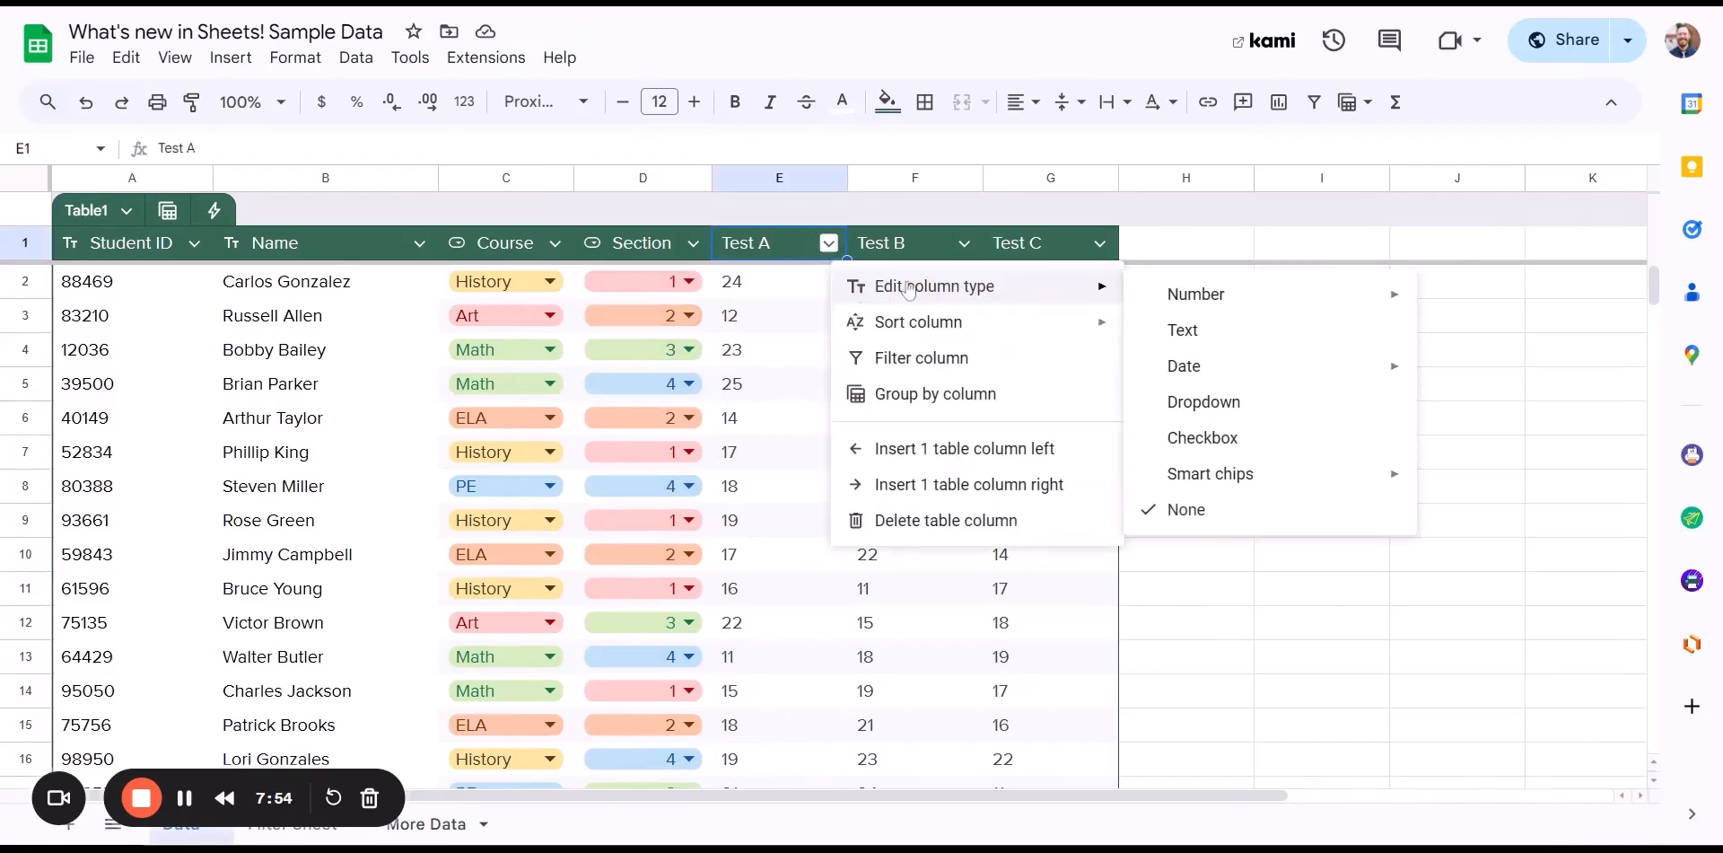
click(1118, 287)
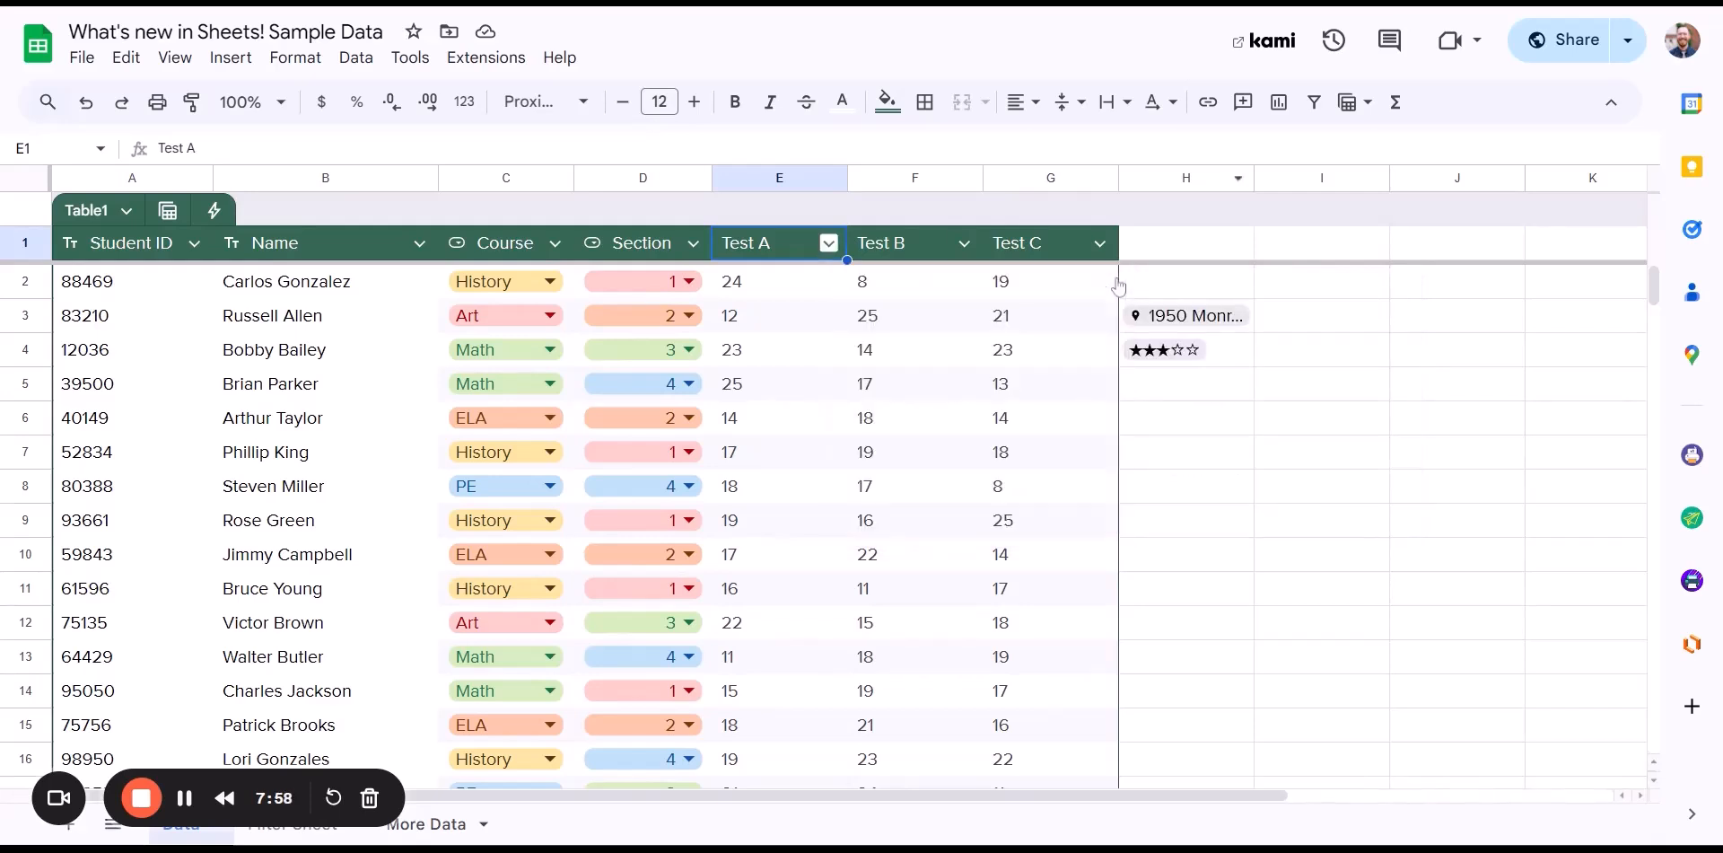
click(827, 244)
mouse_move(897, 287)
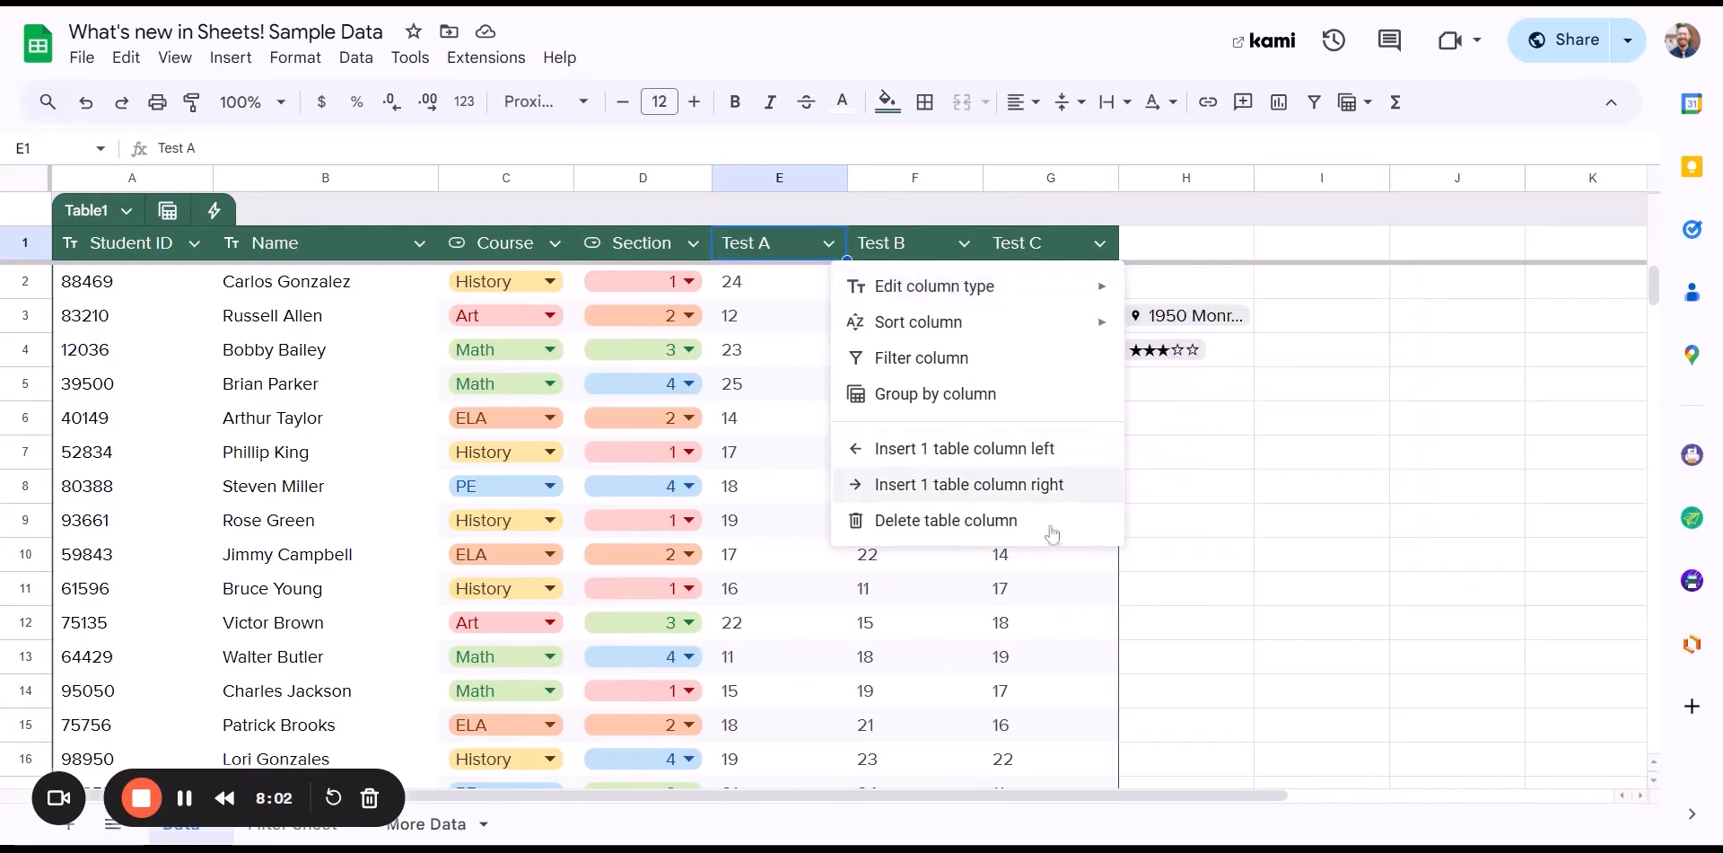
click(1195, 631)
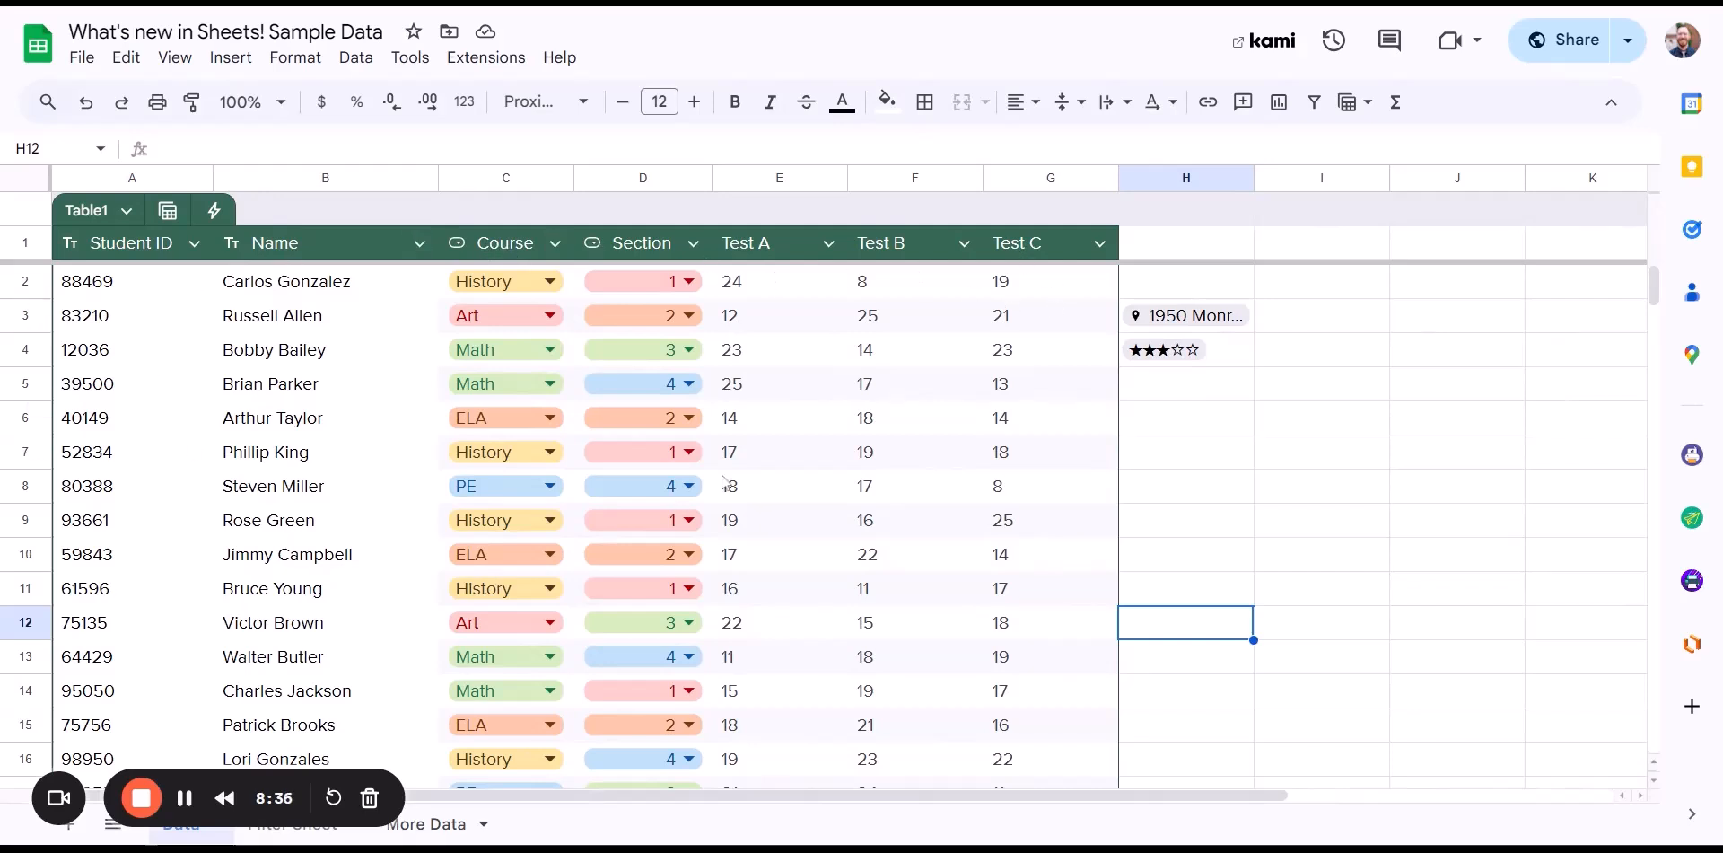
- Sort Table1 A to Z by Test A so the scores of 8 come first
click(827, 244)
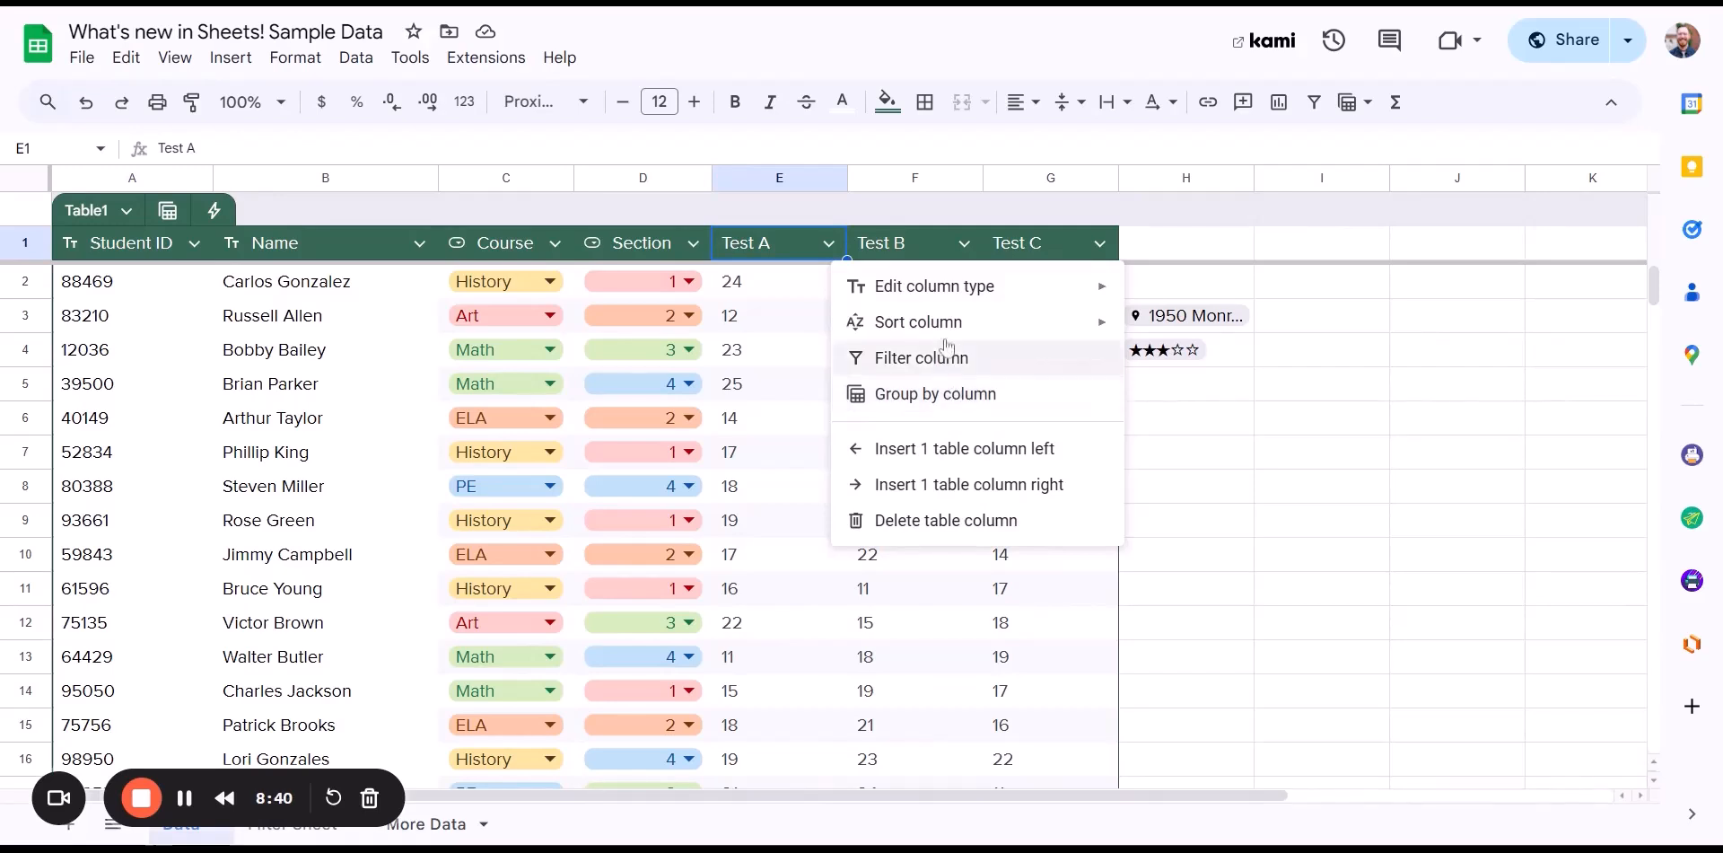
mouse_move(949, 340)
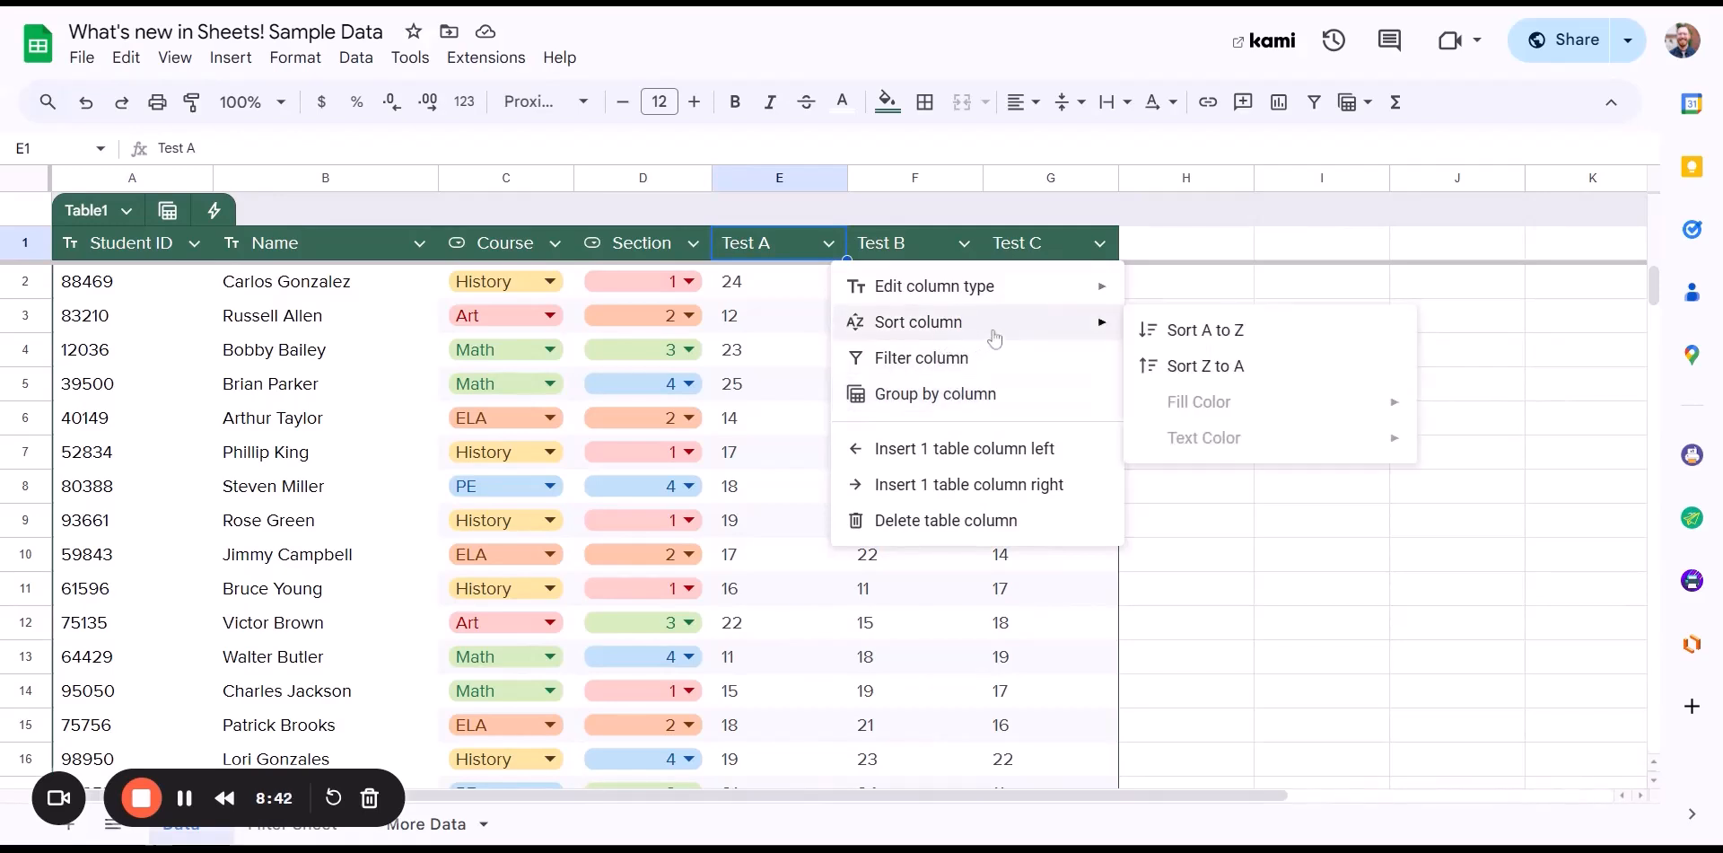
click(1216, 332)
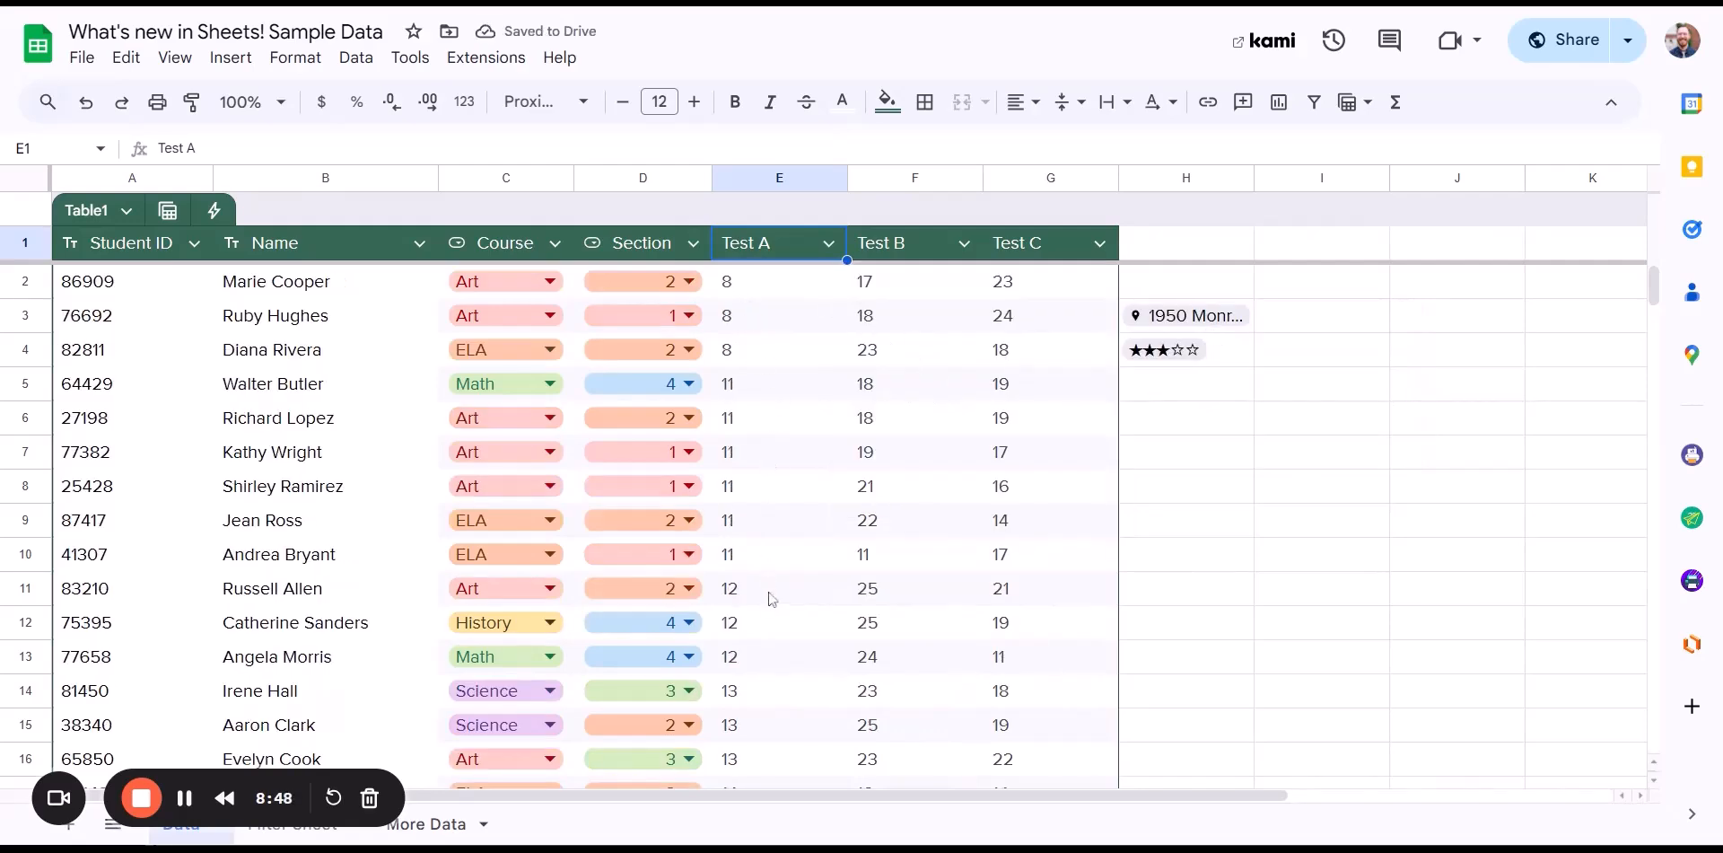
scroll(776, 581, down, 9)
scroll(779, 580, down, 8)
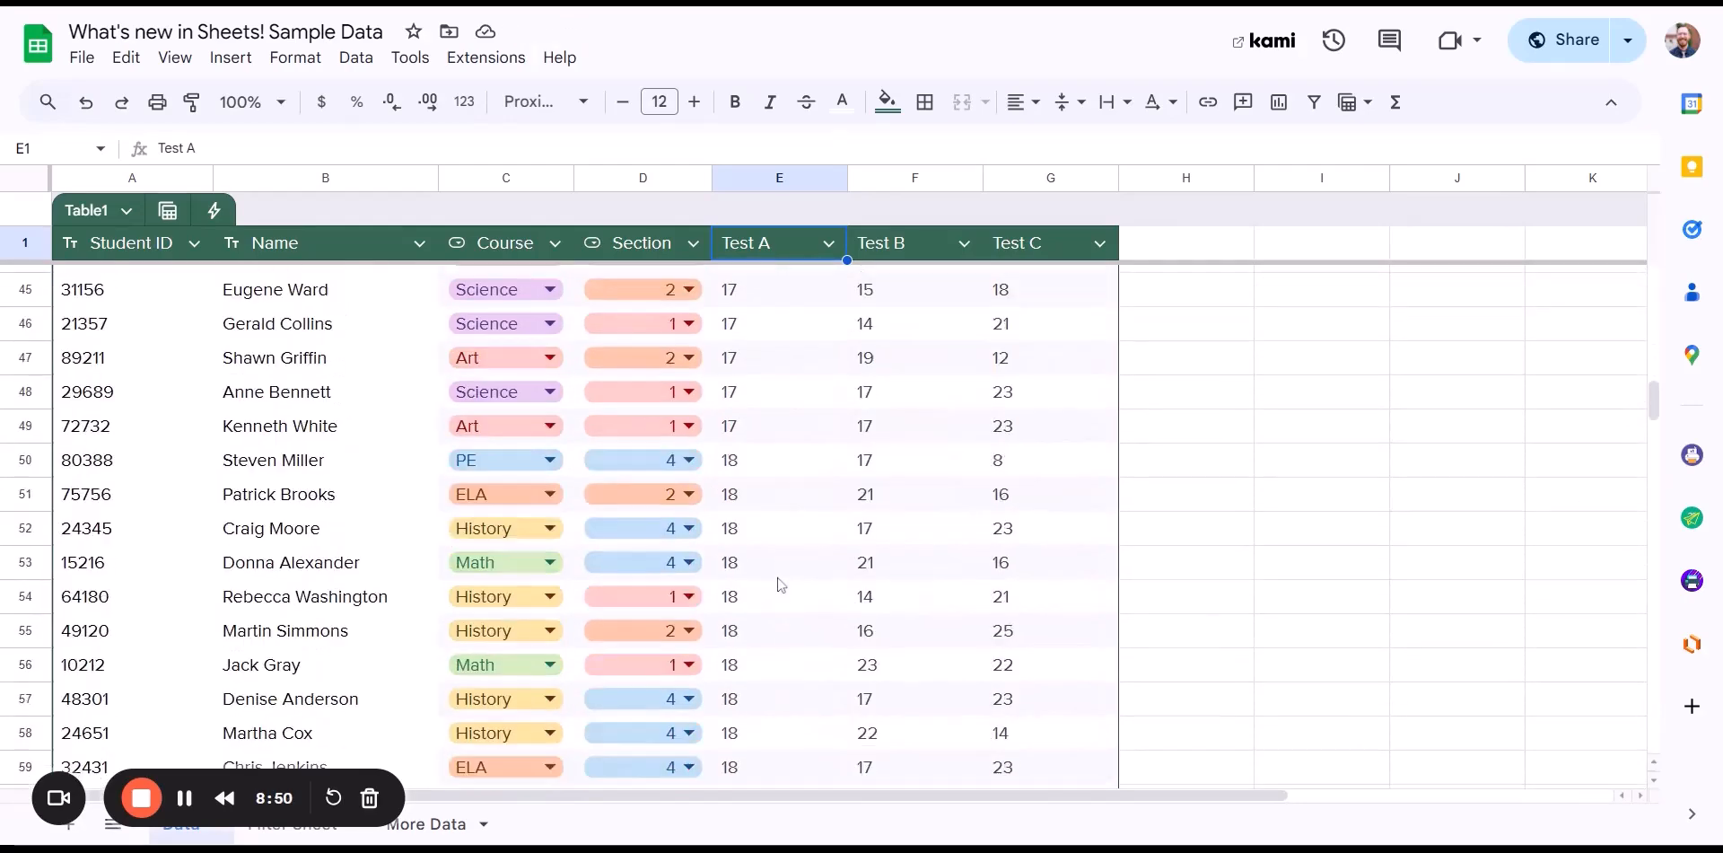
scroll(779, 581, up, 16)
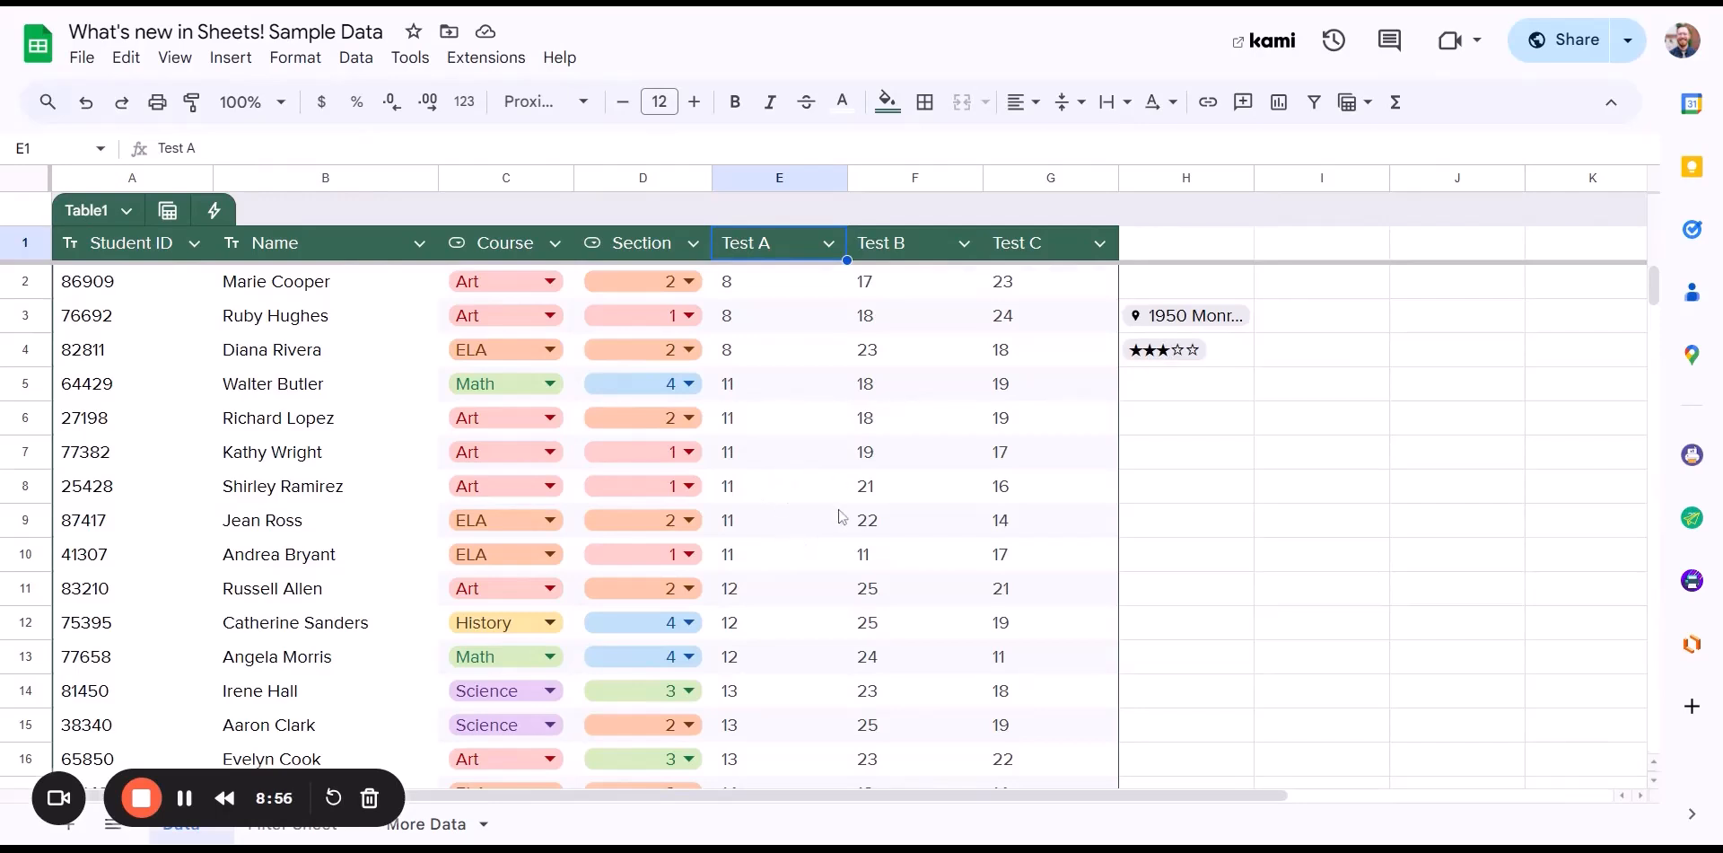
- Temporarily group the table rows by Test B and look through the groups
click(964, 248)
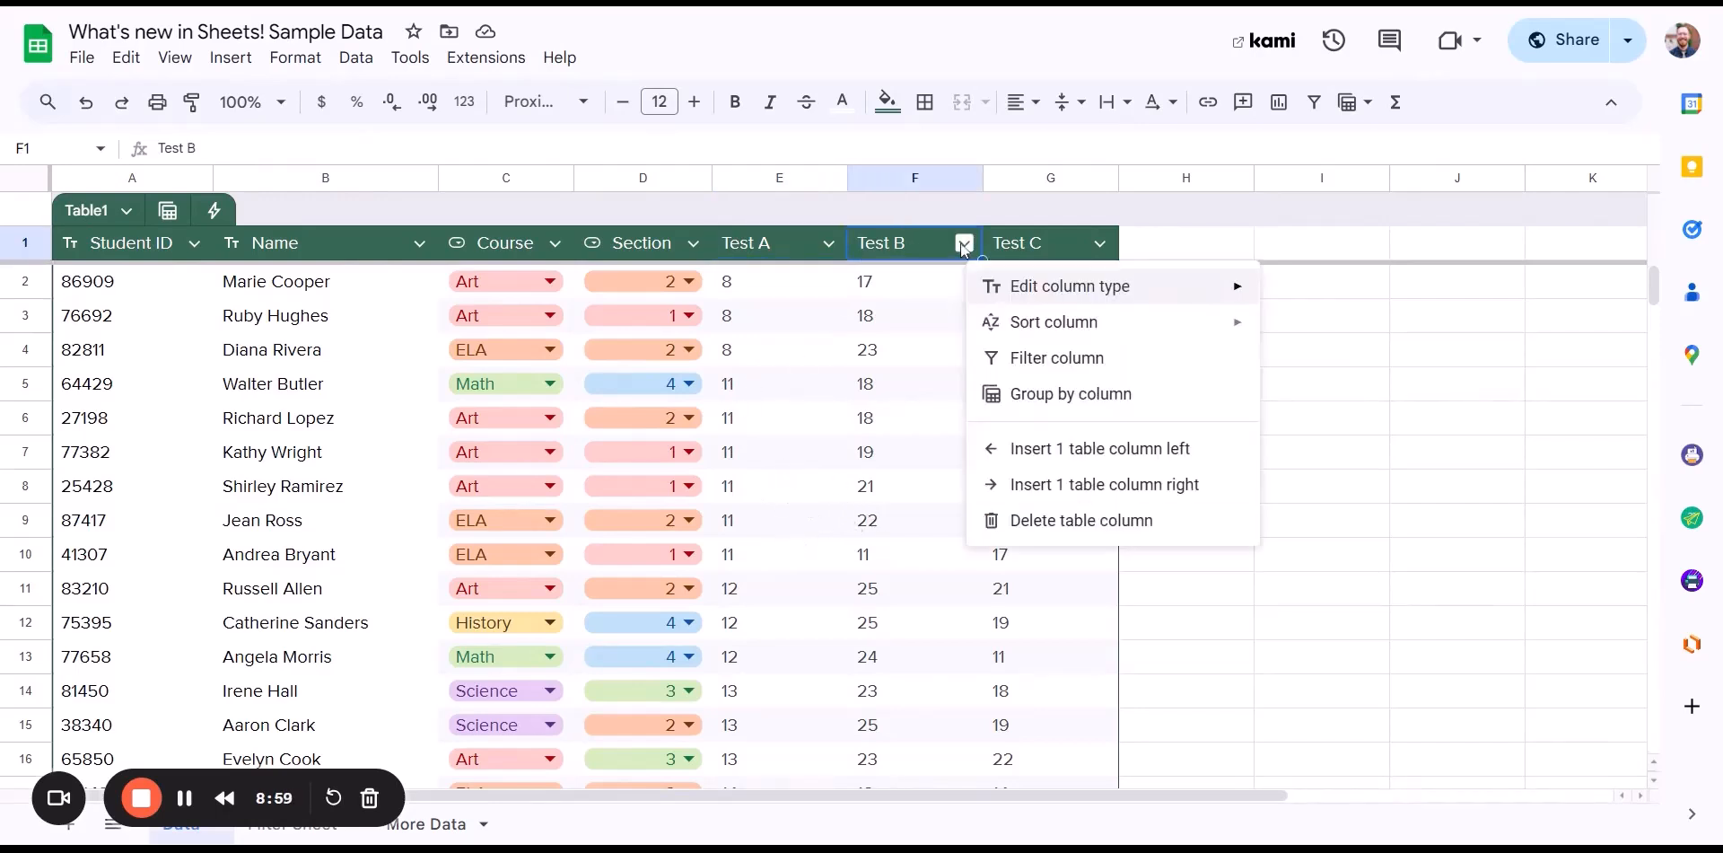
click(1068, 397)
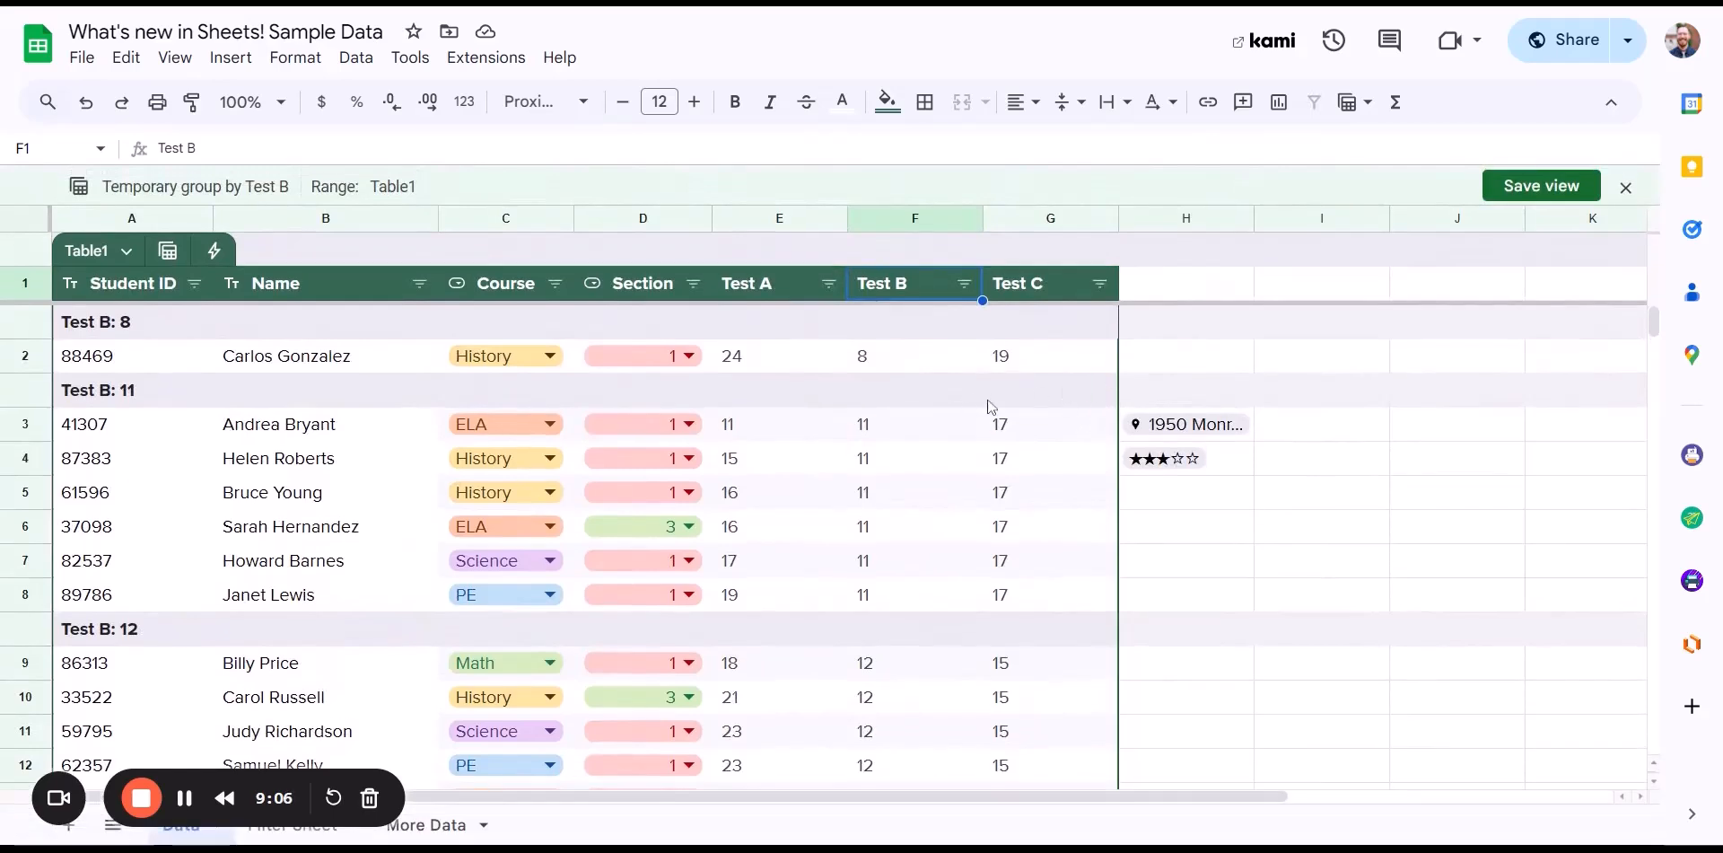
scroll(1030, 464, down, 1)
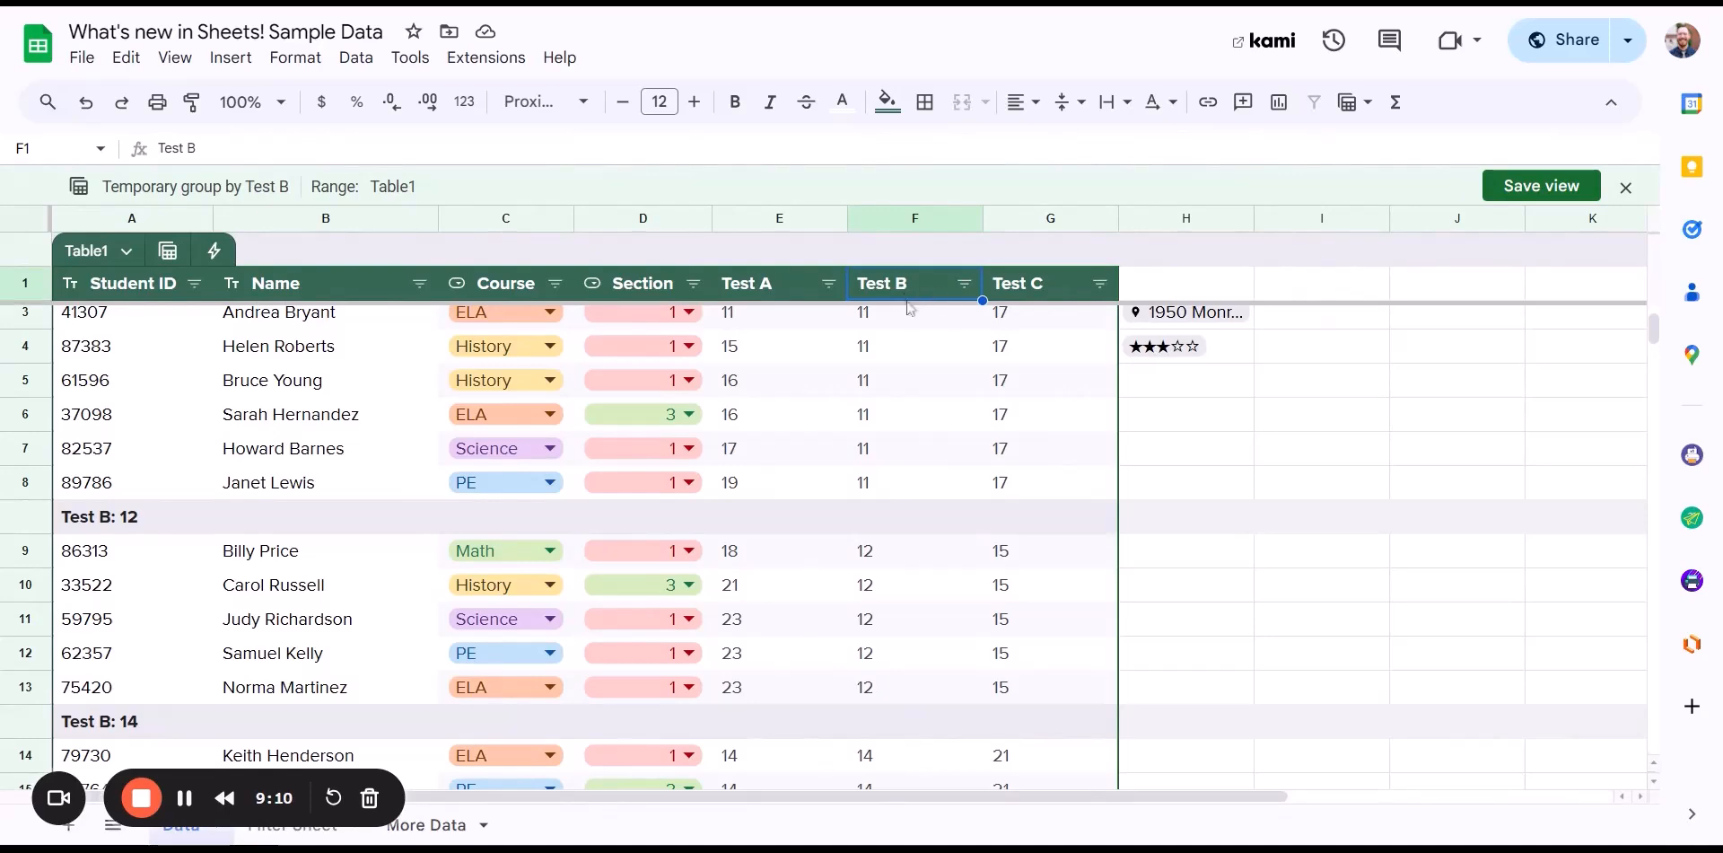
scroll(917, 413, up, 1)
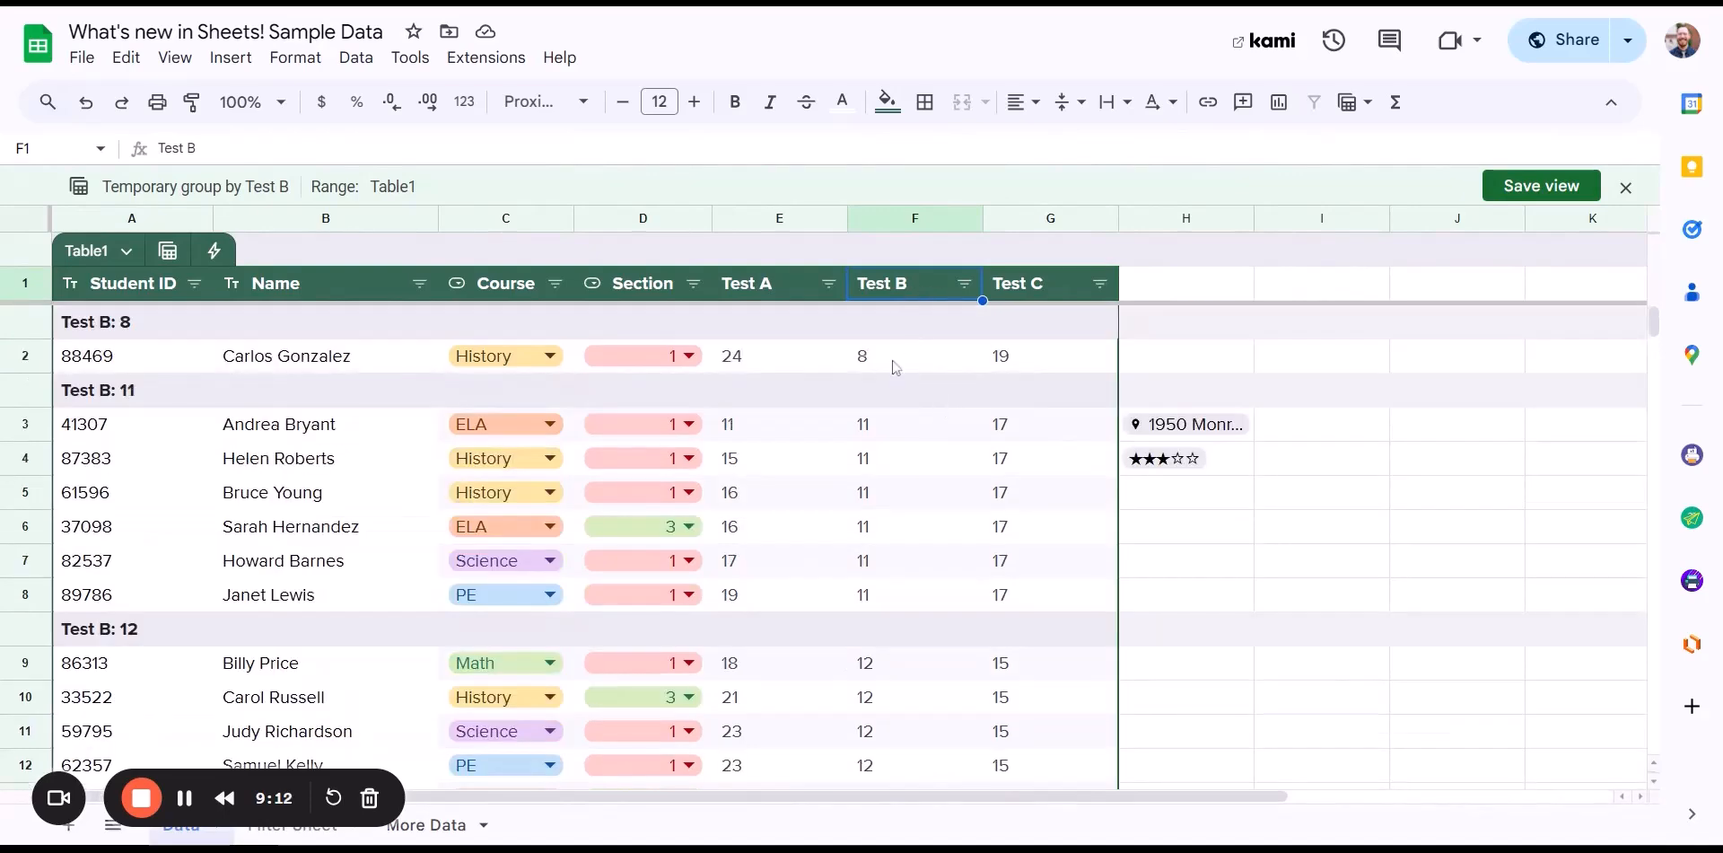
scroll(900, 460, down, 2)
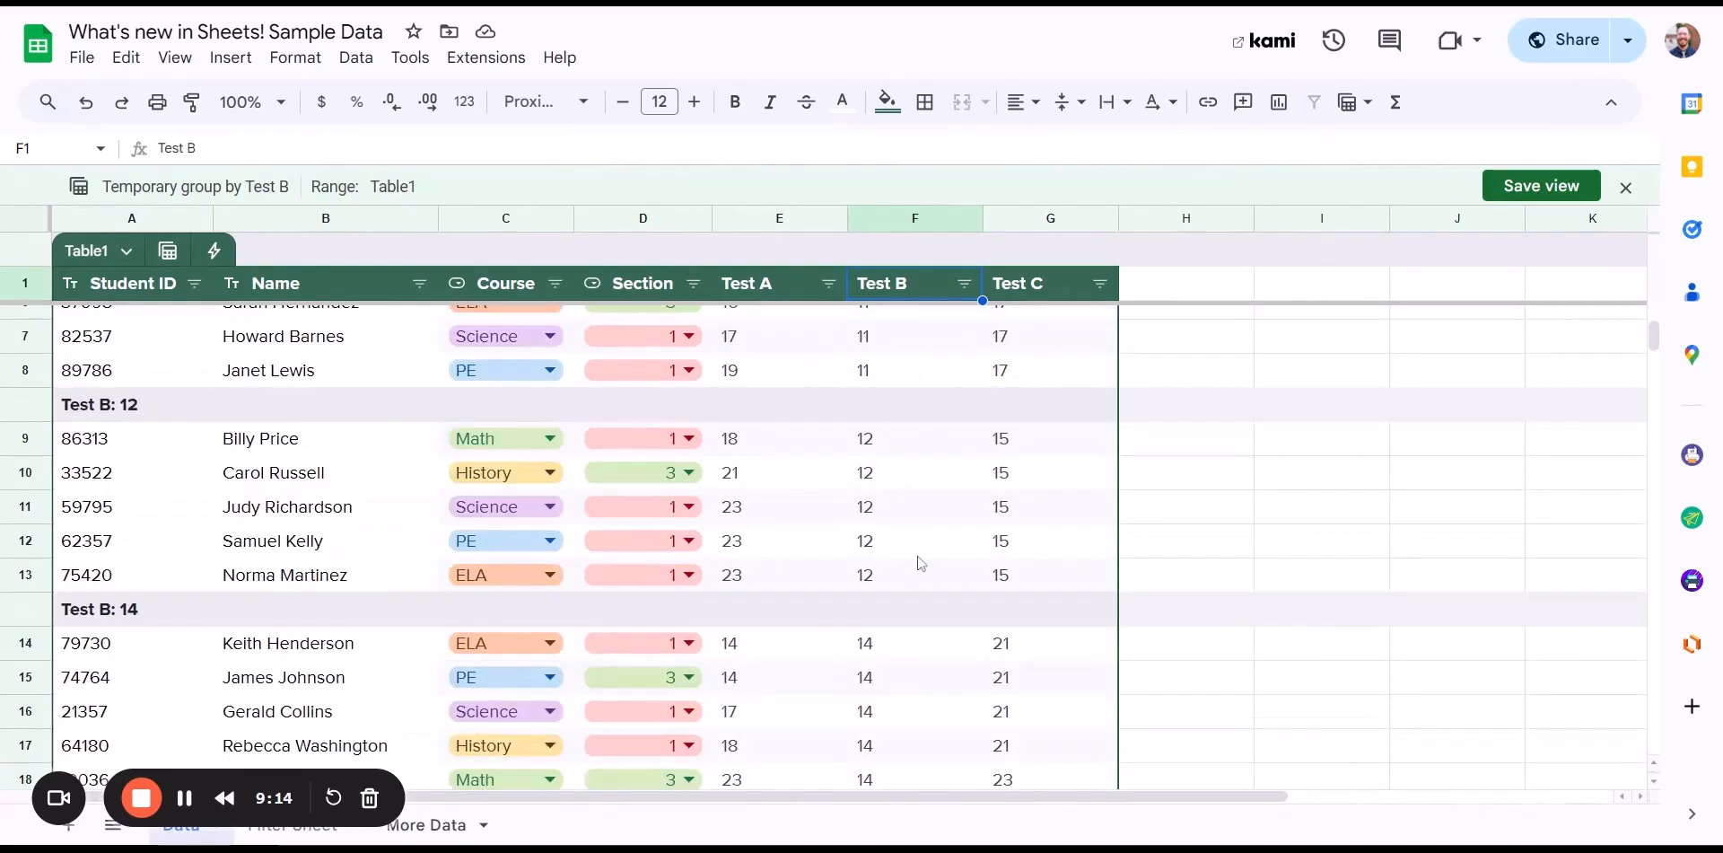
scroll(915, 566, down, 2)
scroll(936, 583, down, 1)
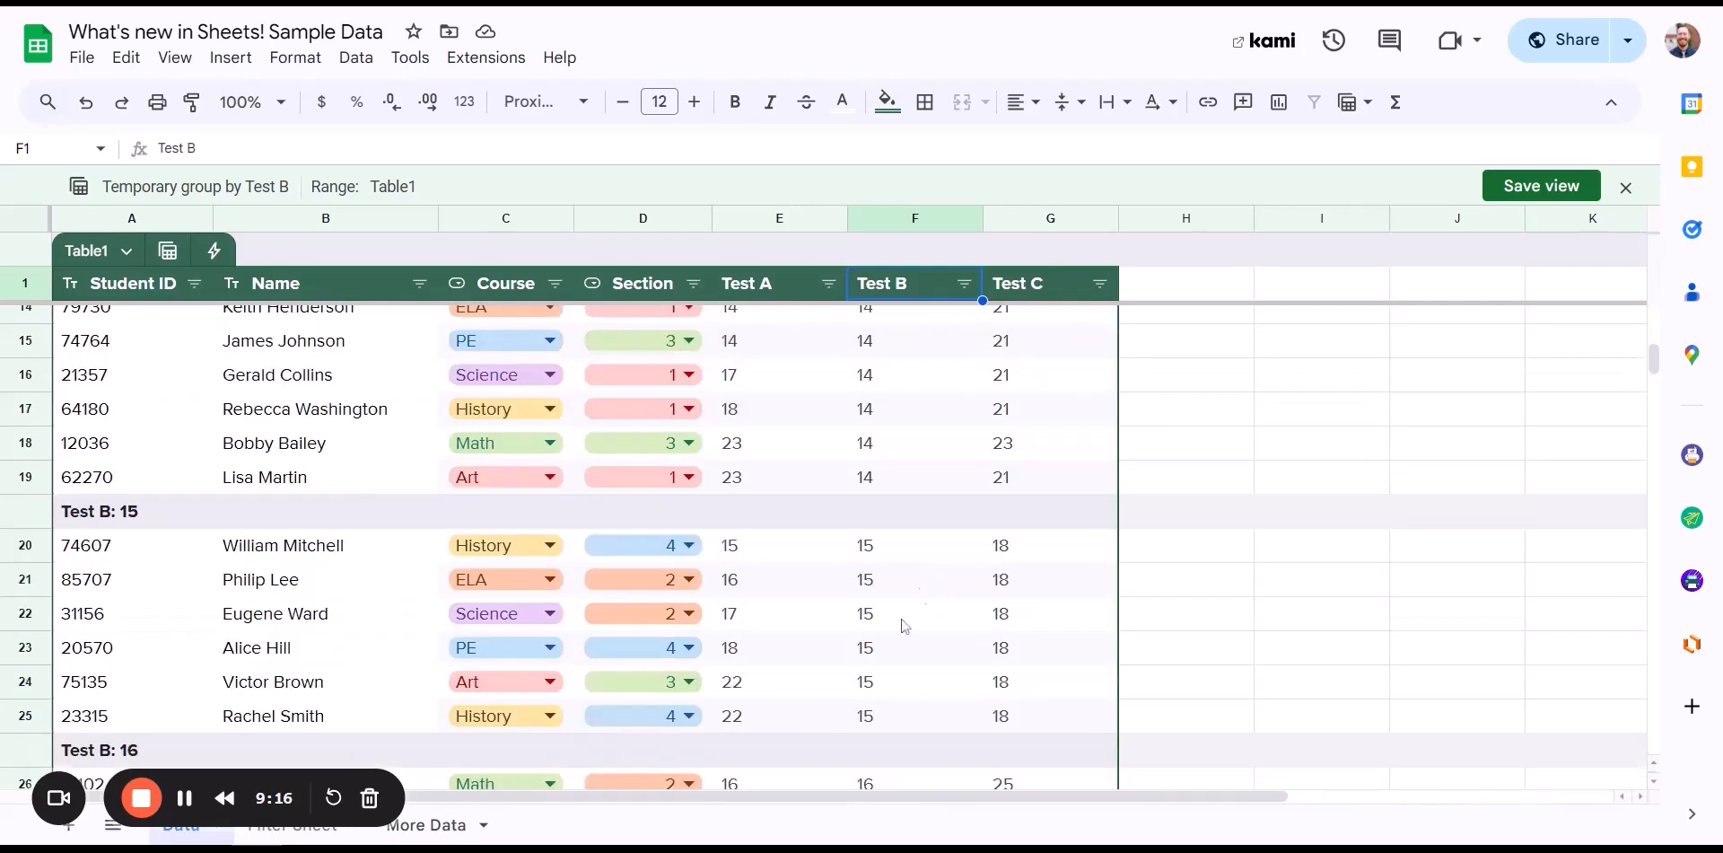
scroll(933, 610, down, 2)
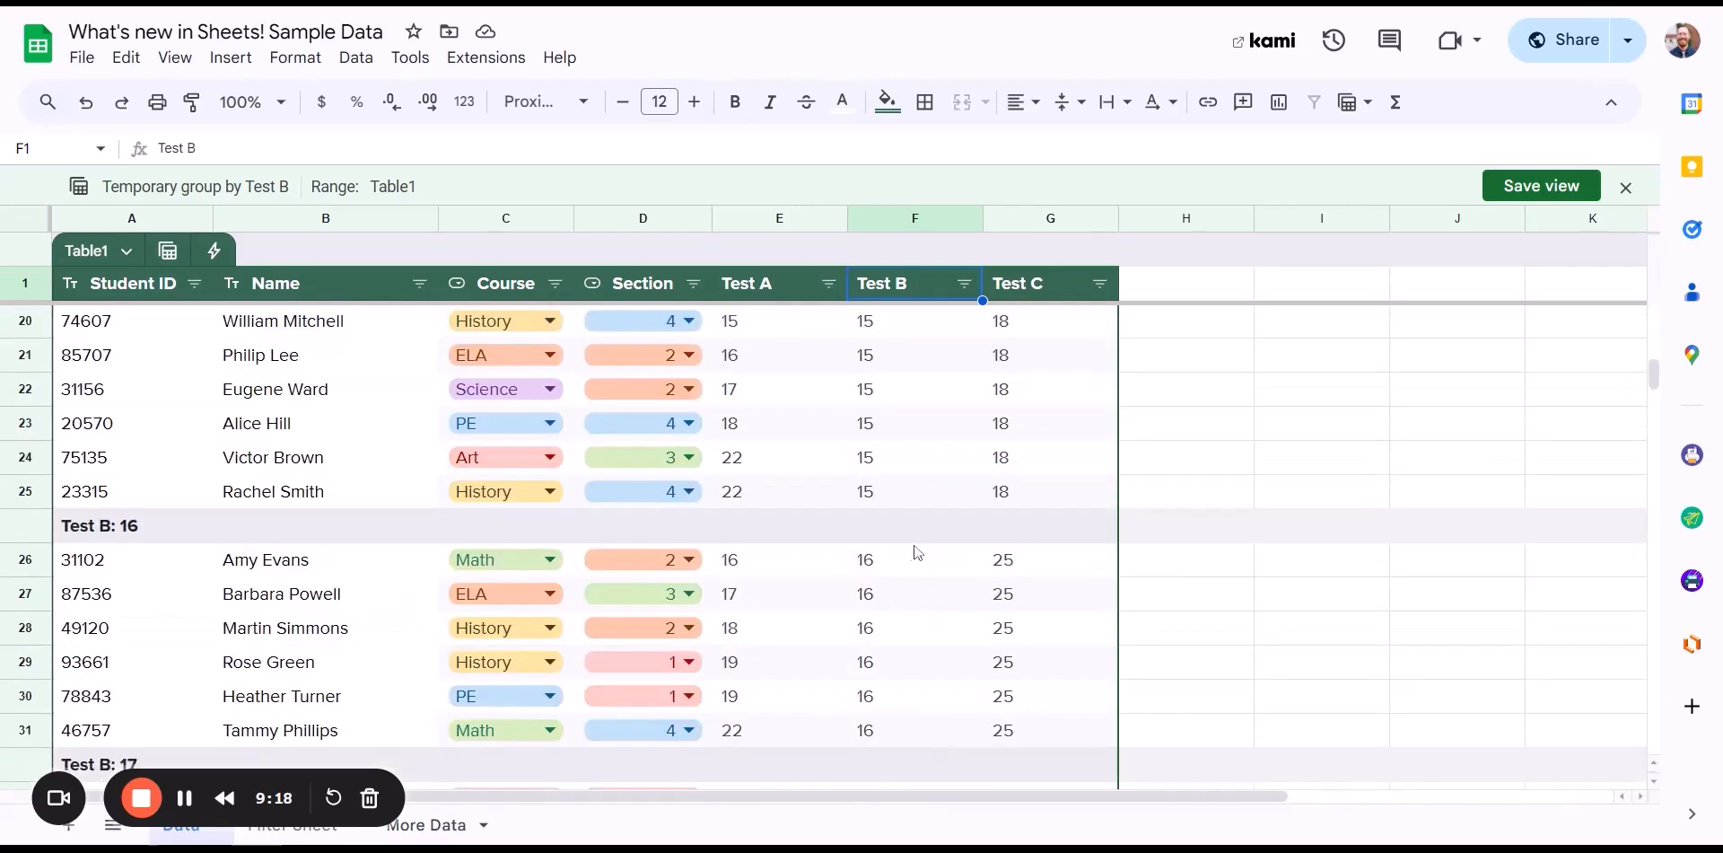
scroll(928, 641, down, 3)
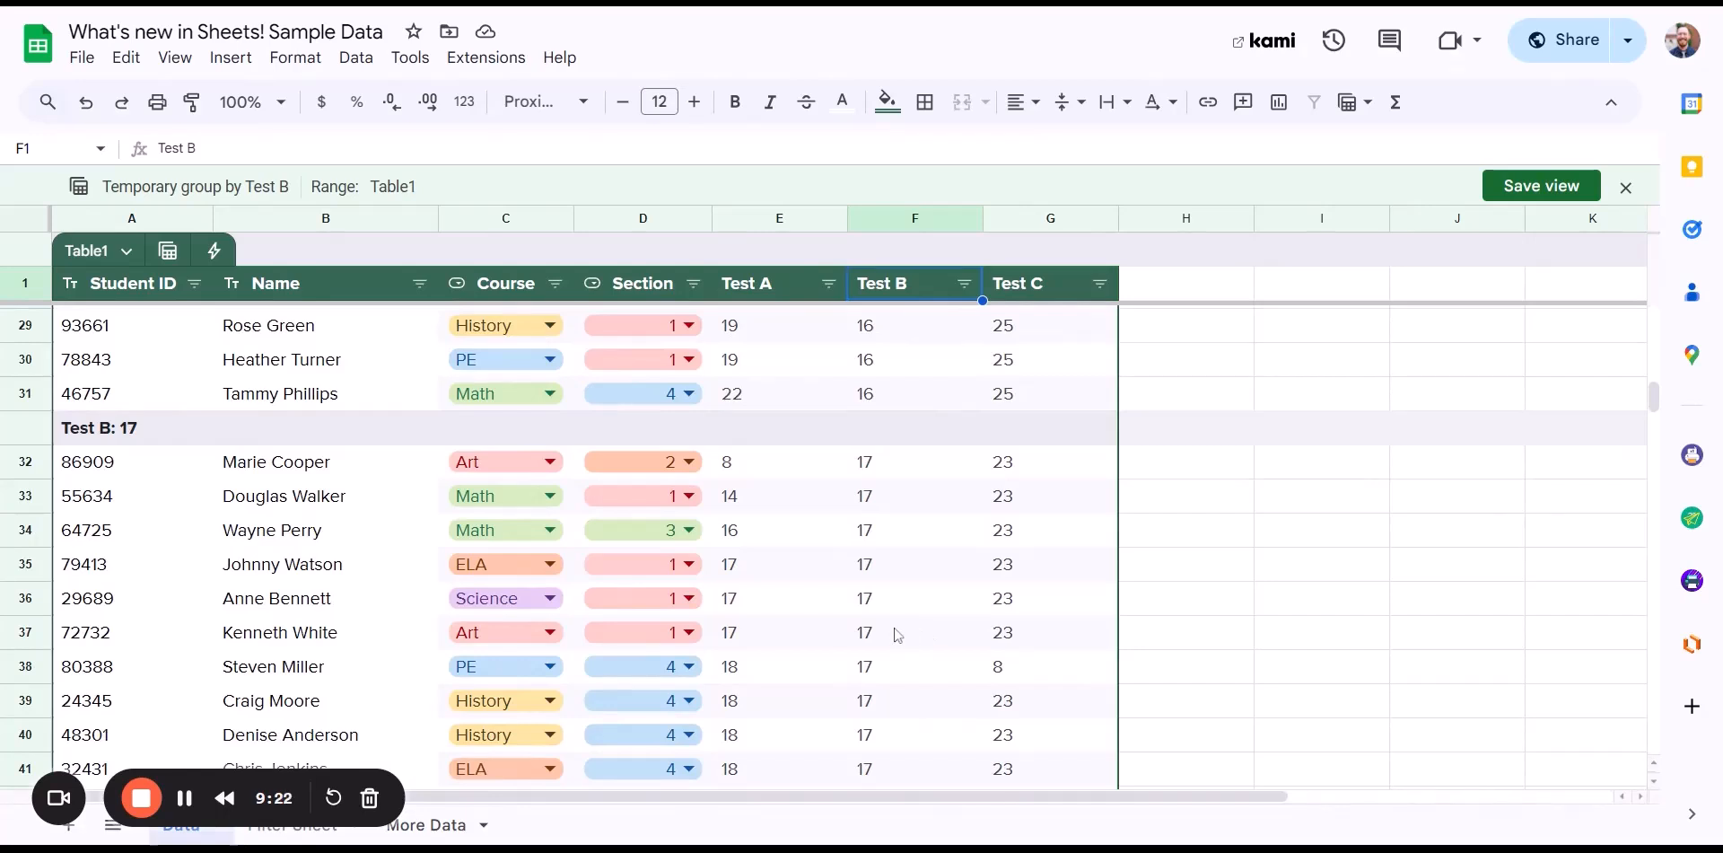
- Undo the Test B grouping to restore plain ungrouped rows
scroll(935, 604, up, 2)
scroll(934, 604, up, 7)
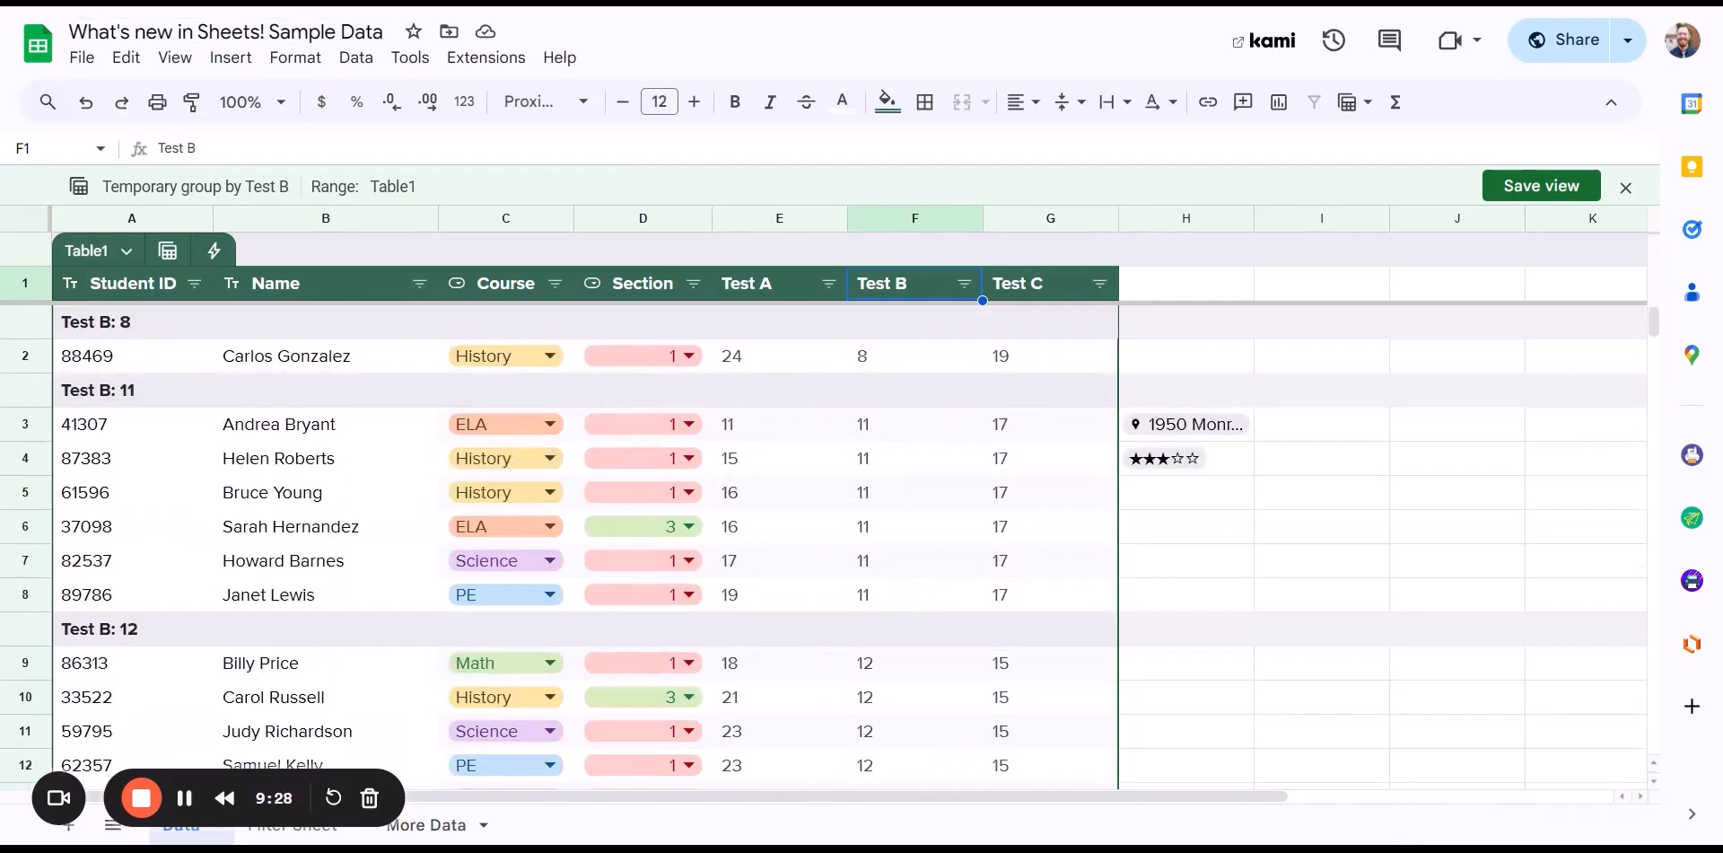
click(91, 105)
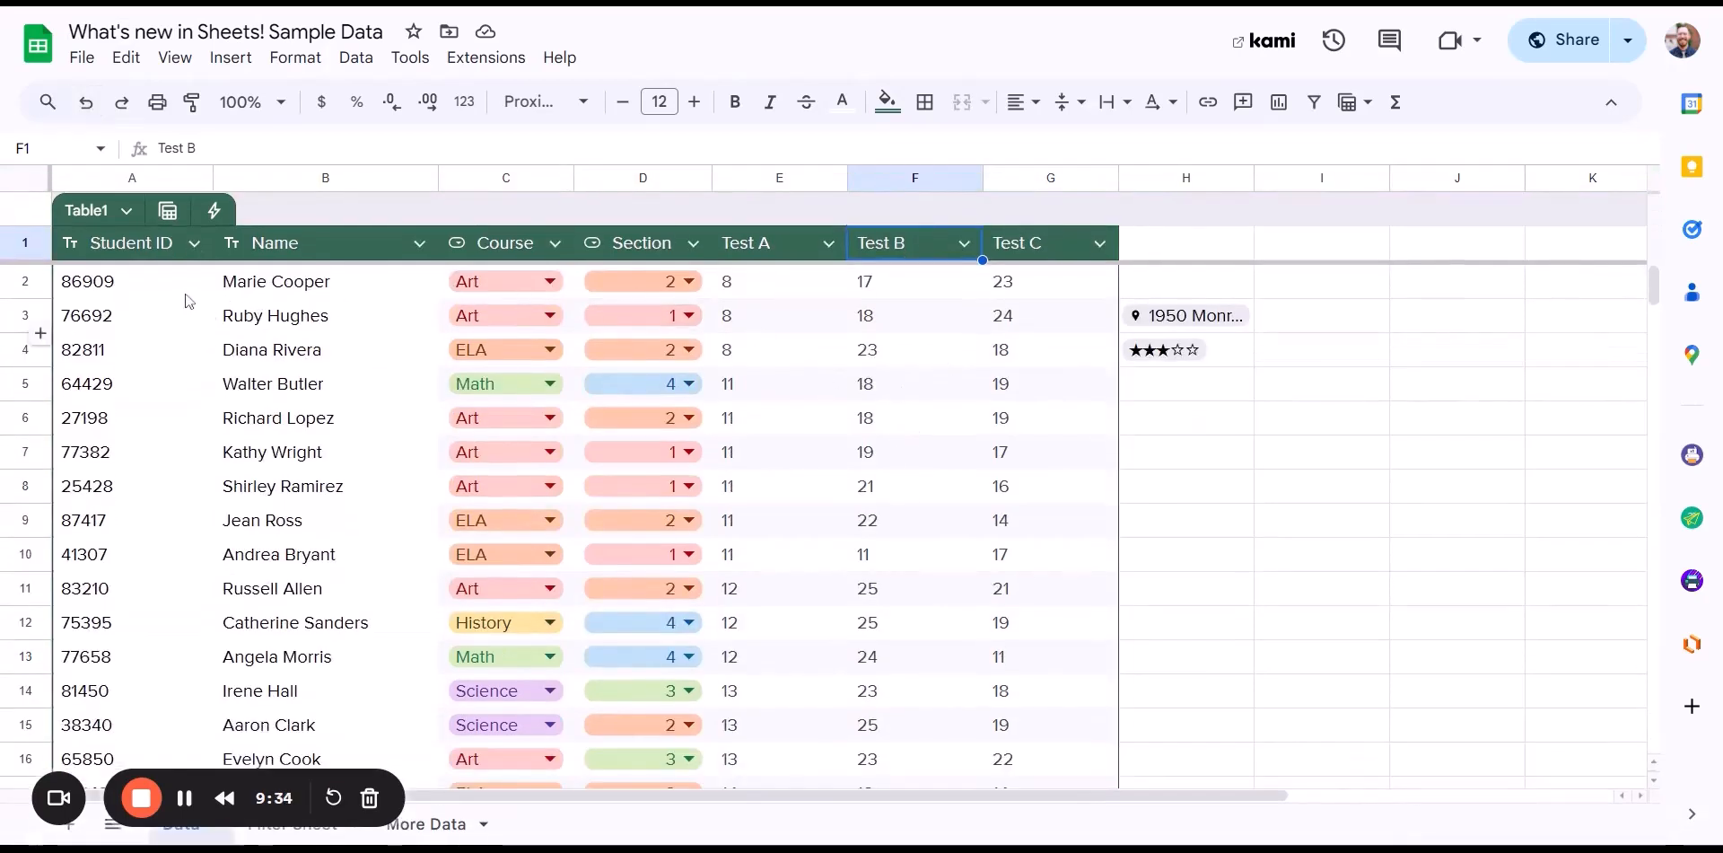
- Group Table1 by Test A and save that grouping as the view 'Group by Test A'
click(167, 211)
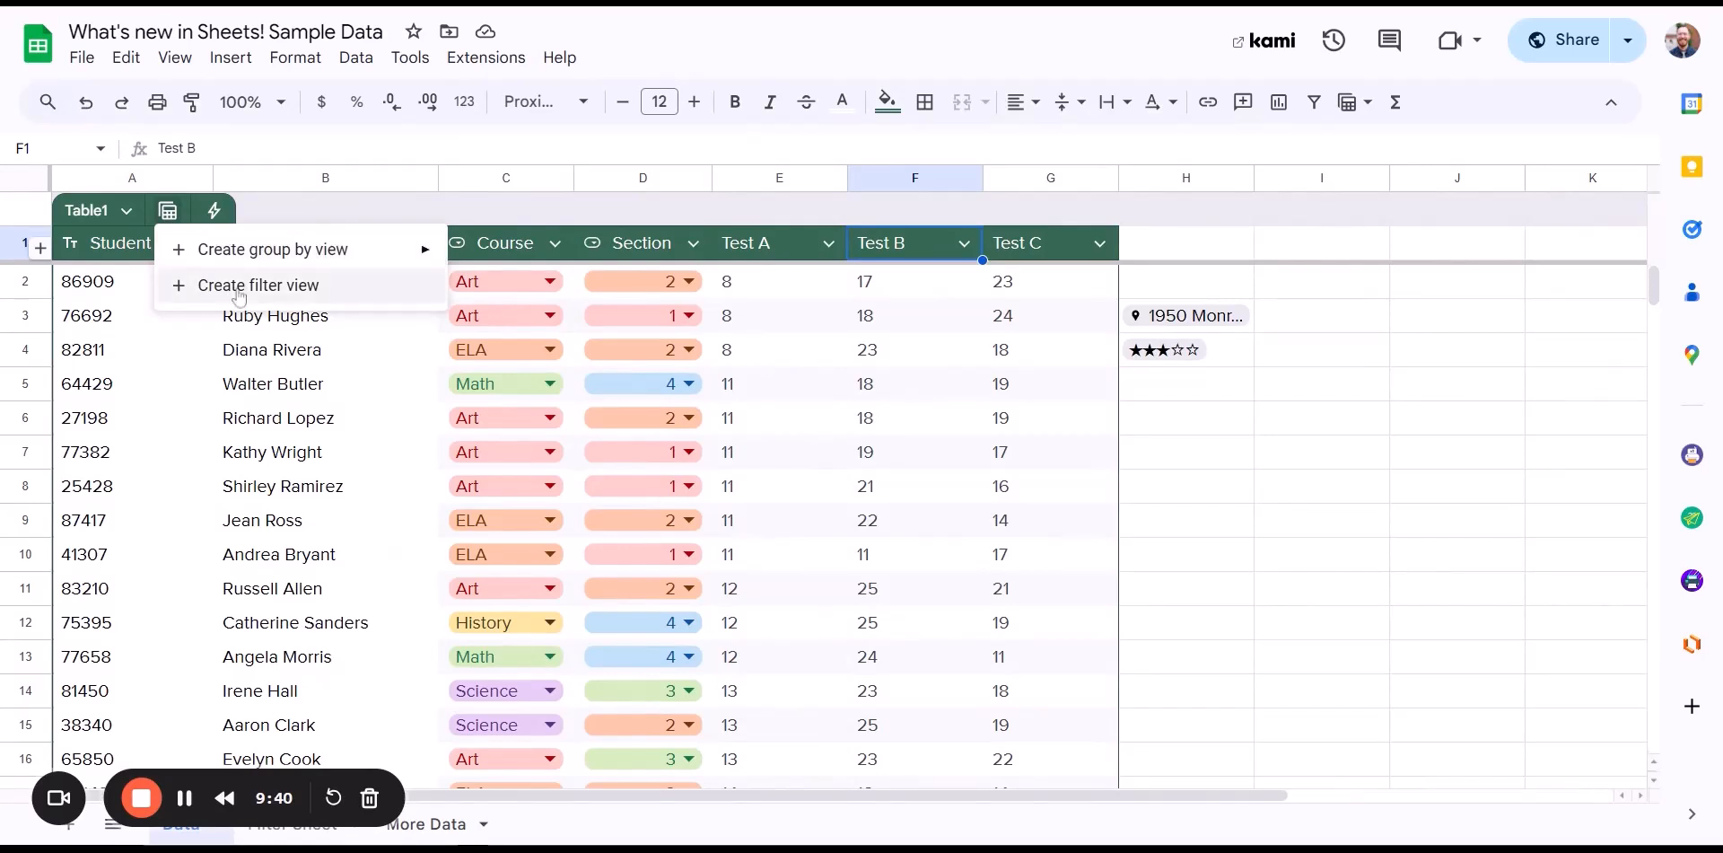
mouse_move(190, 251)
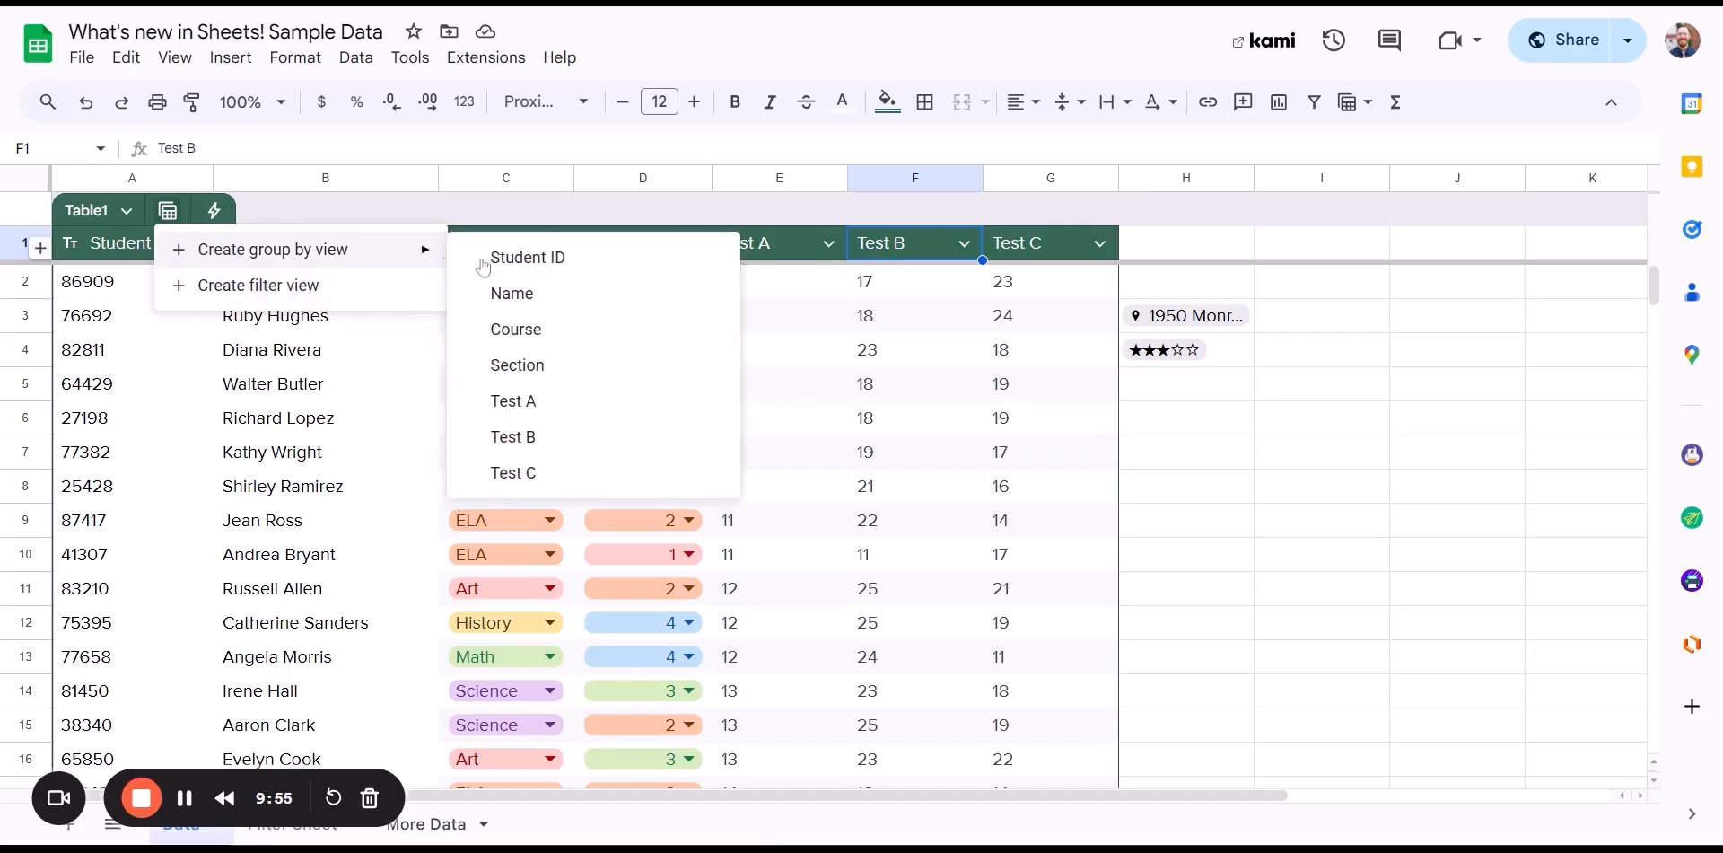
click(538, 404)
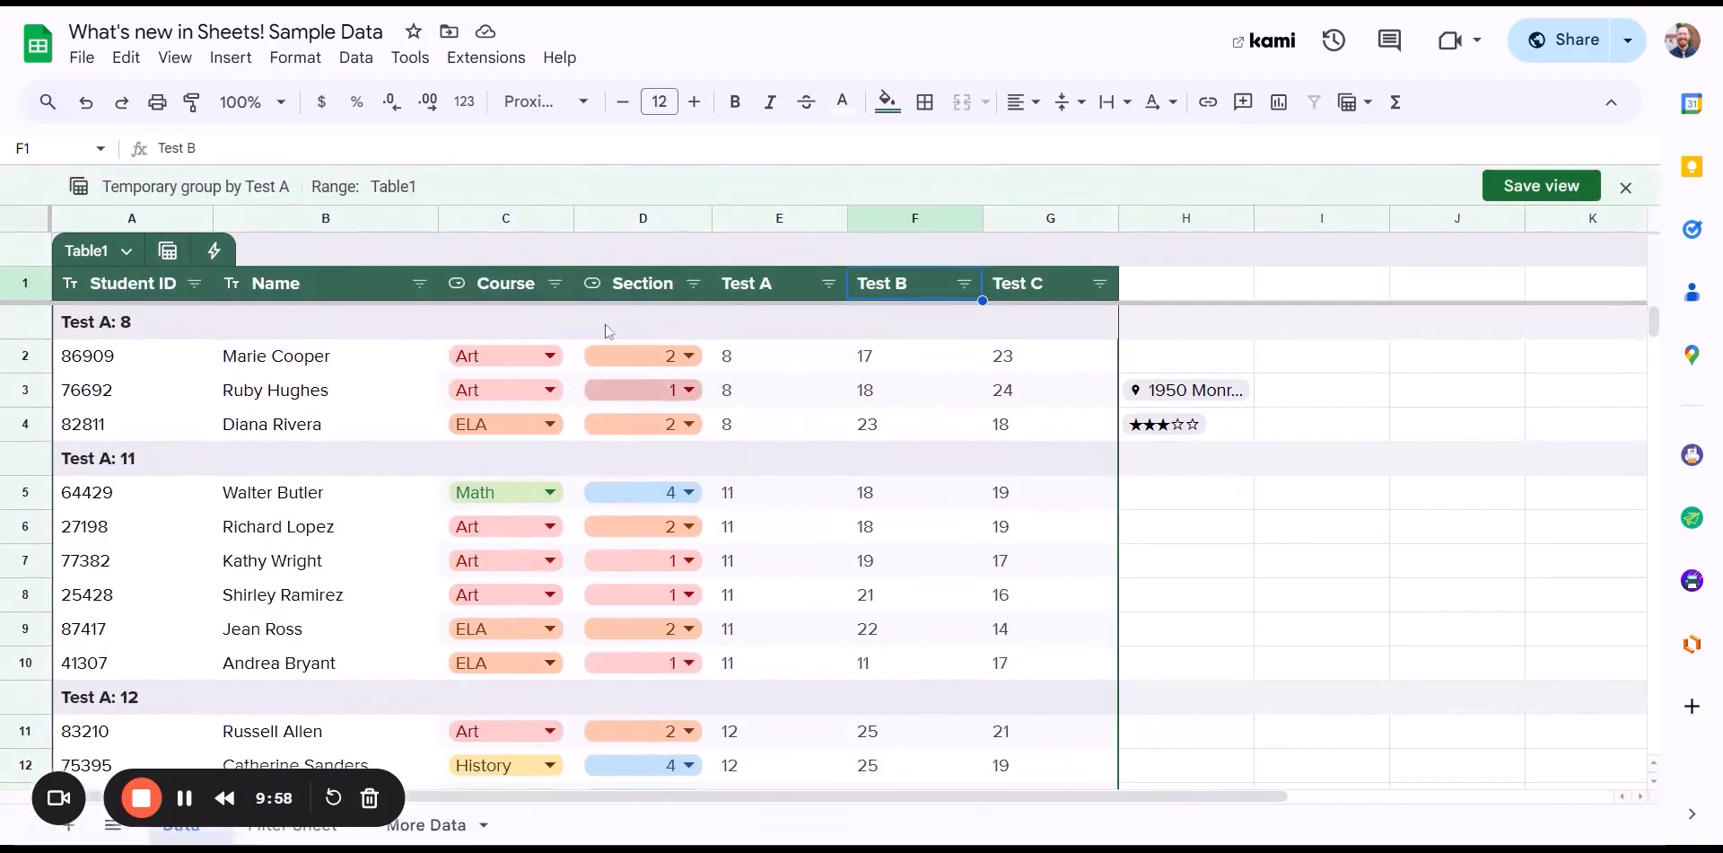
click(169, 251)
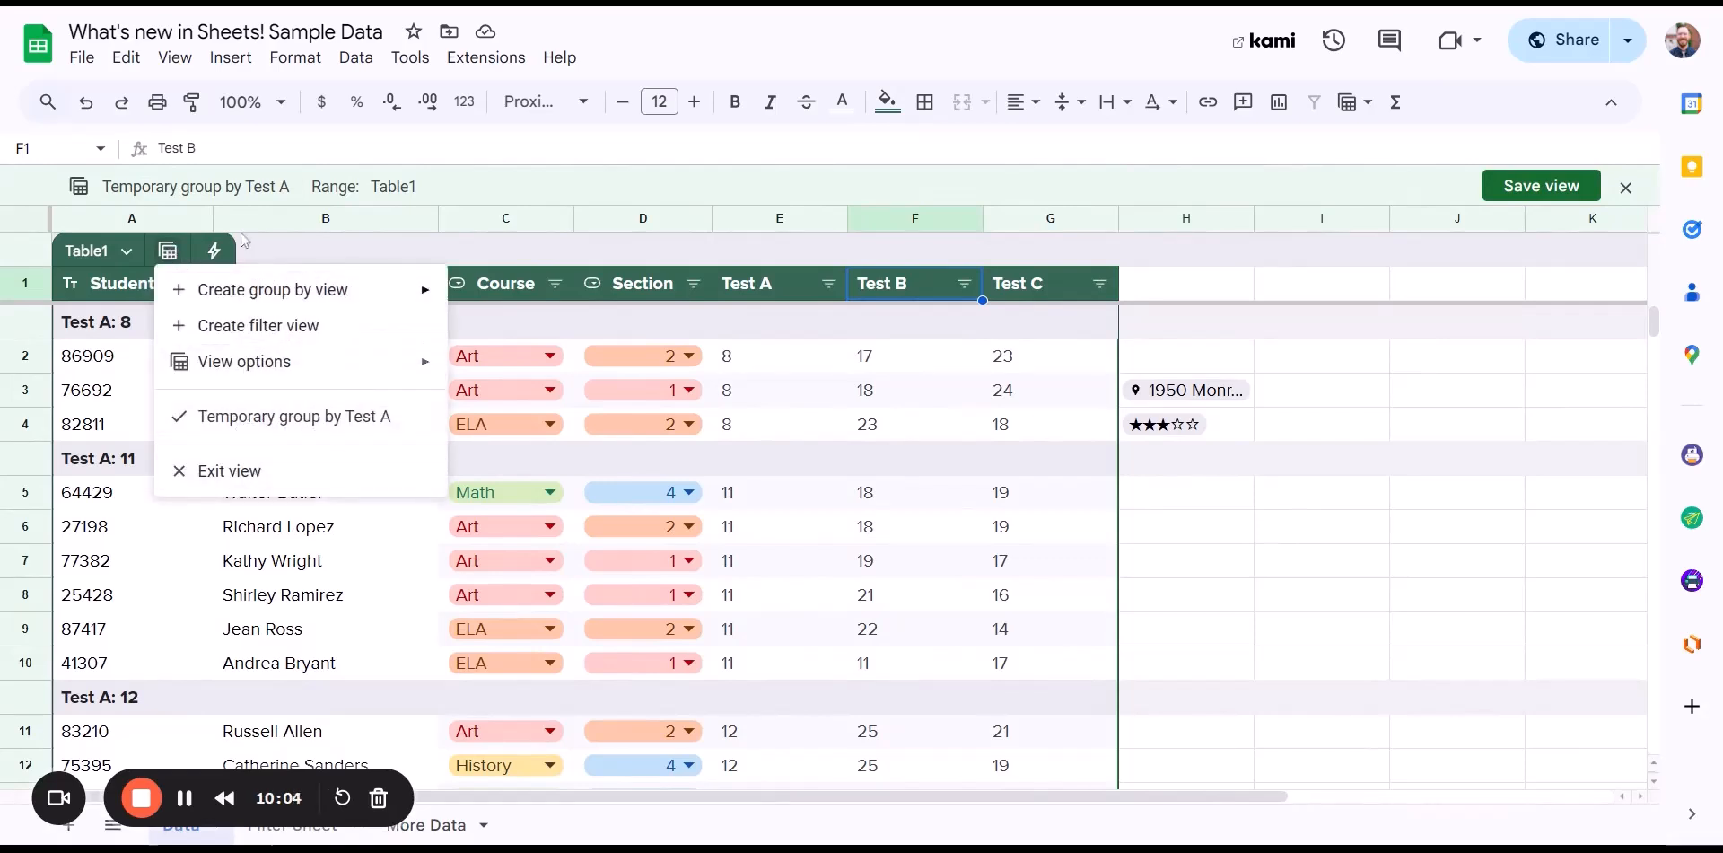
click(229, 199)
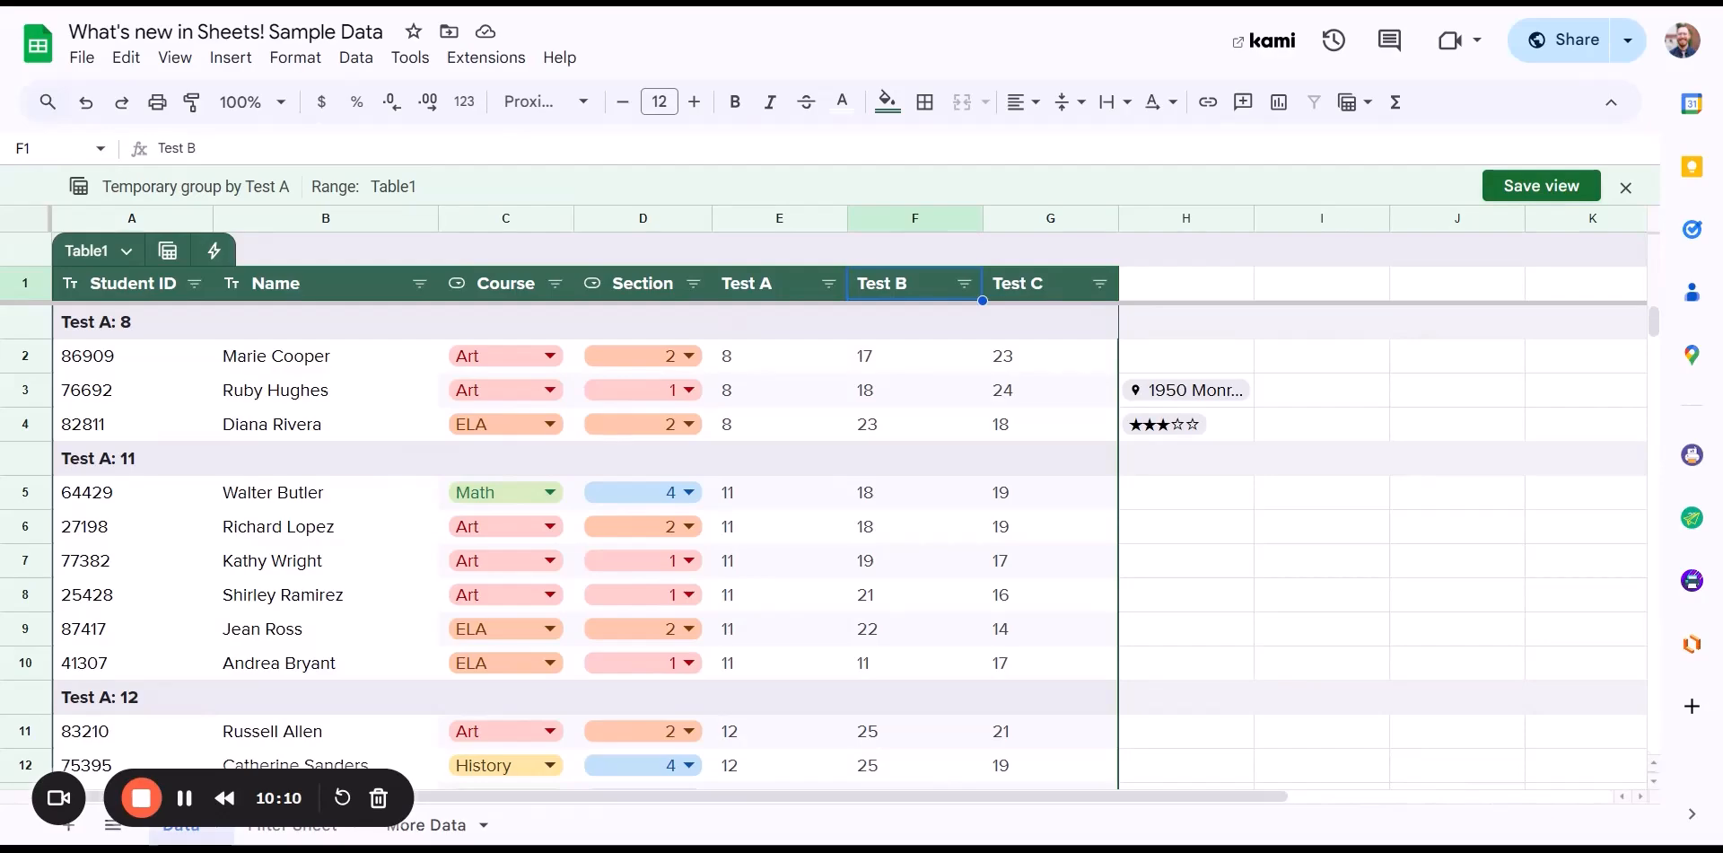
click(1526, 186)
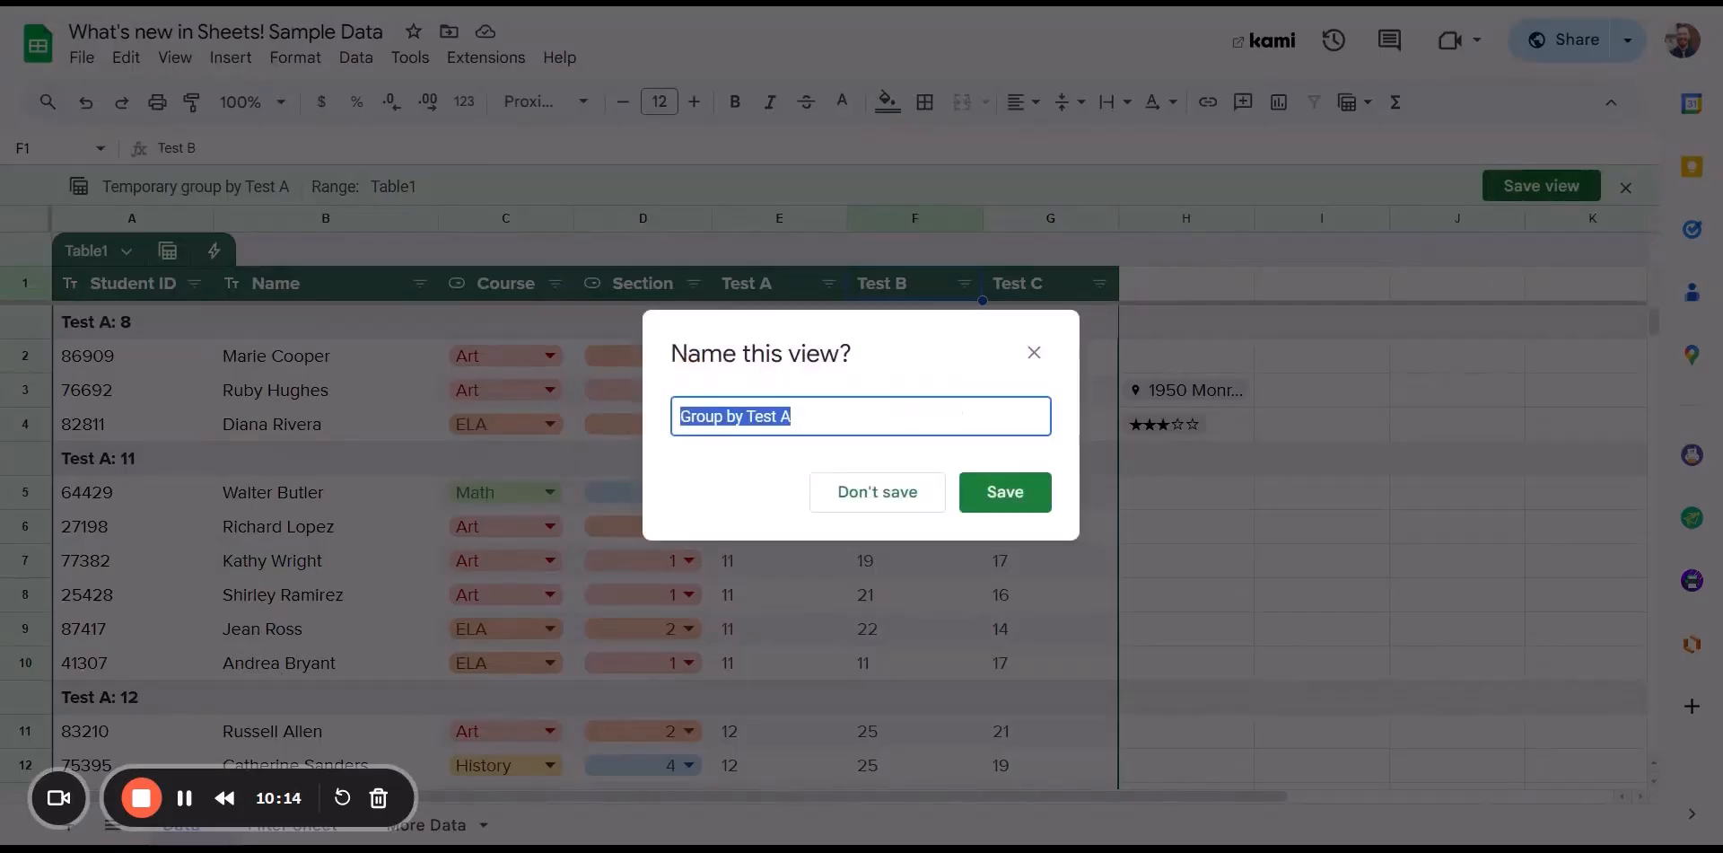
click(1005, 503)
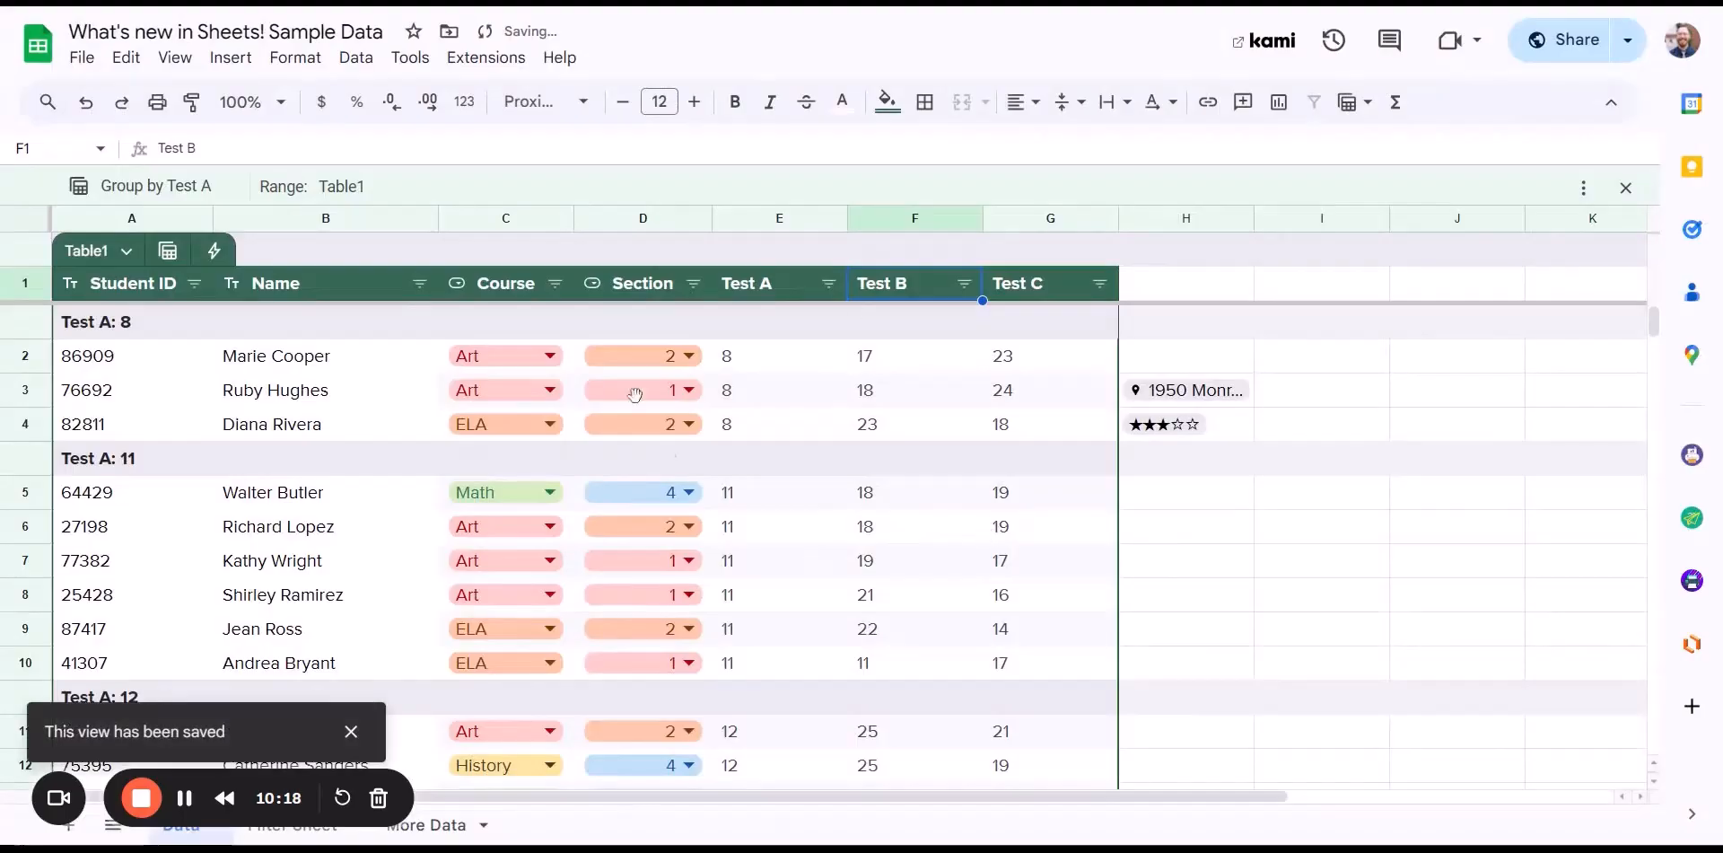
- Group Table1 by Test B, save it as 'Group by Test B', and check both views are listed
click(168, 251)
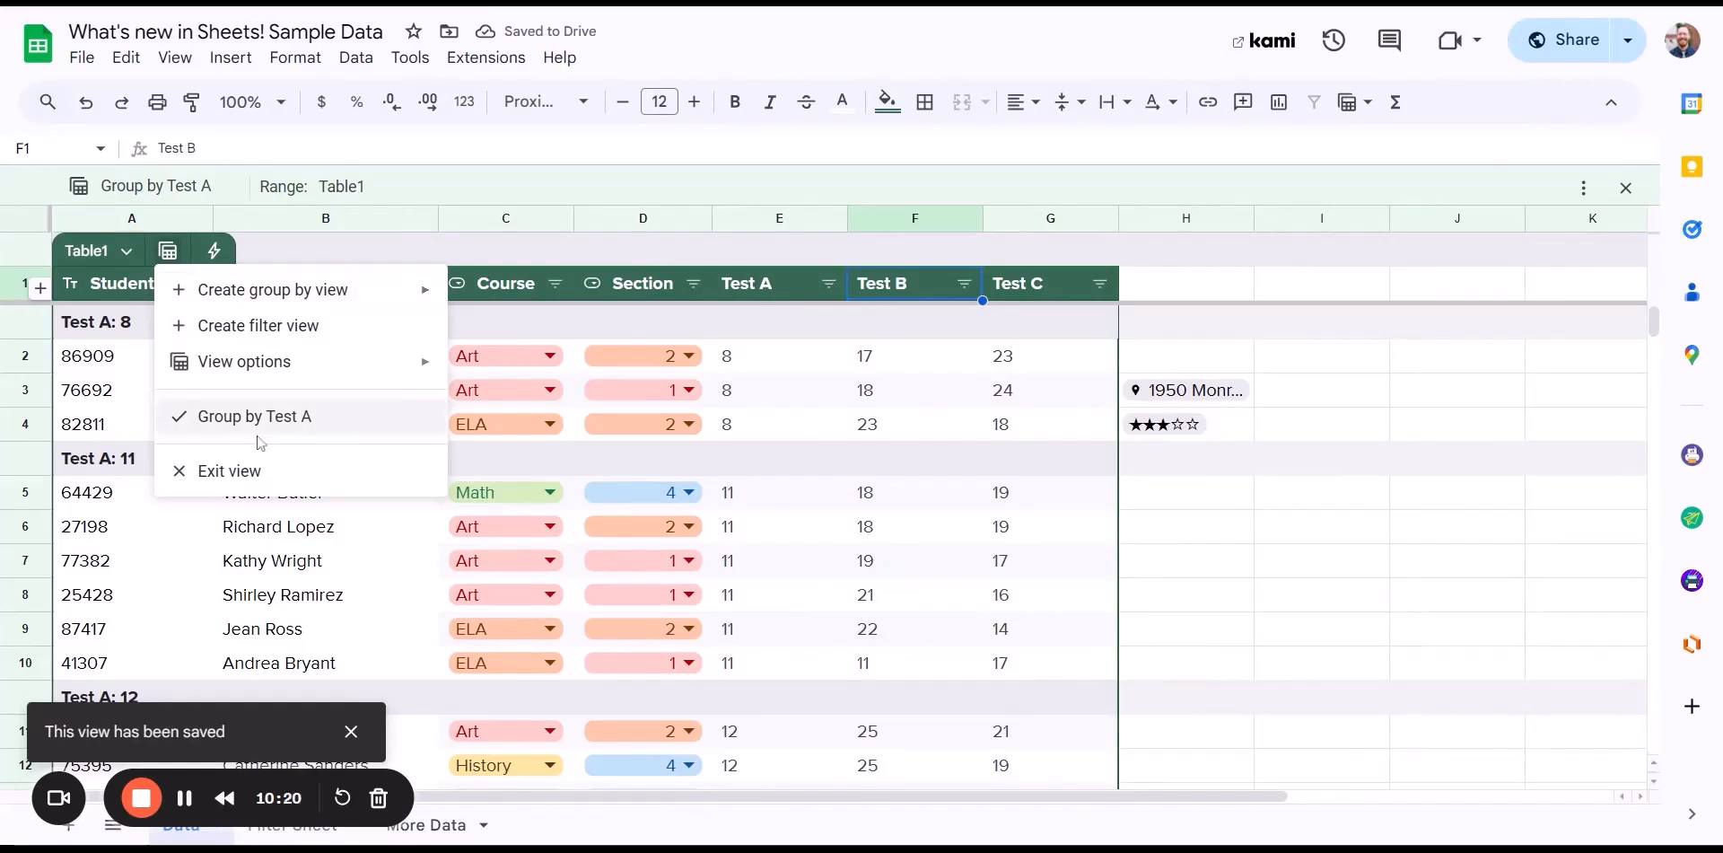
mouse_move(303, 306)
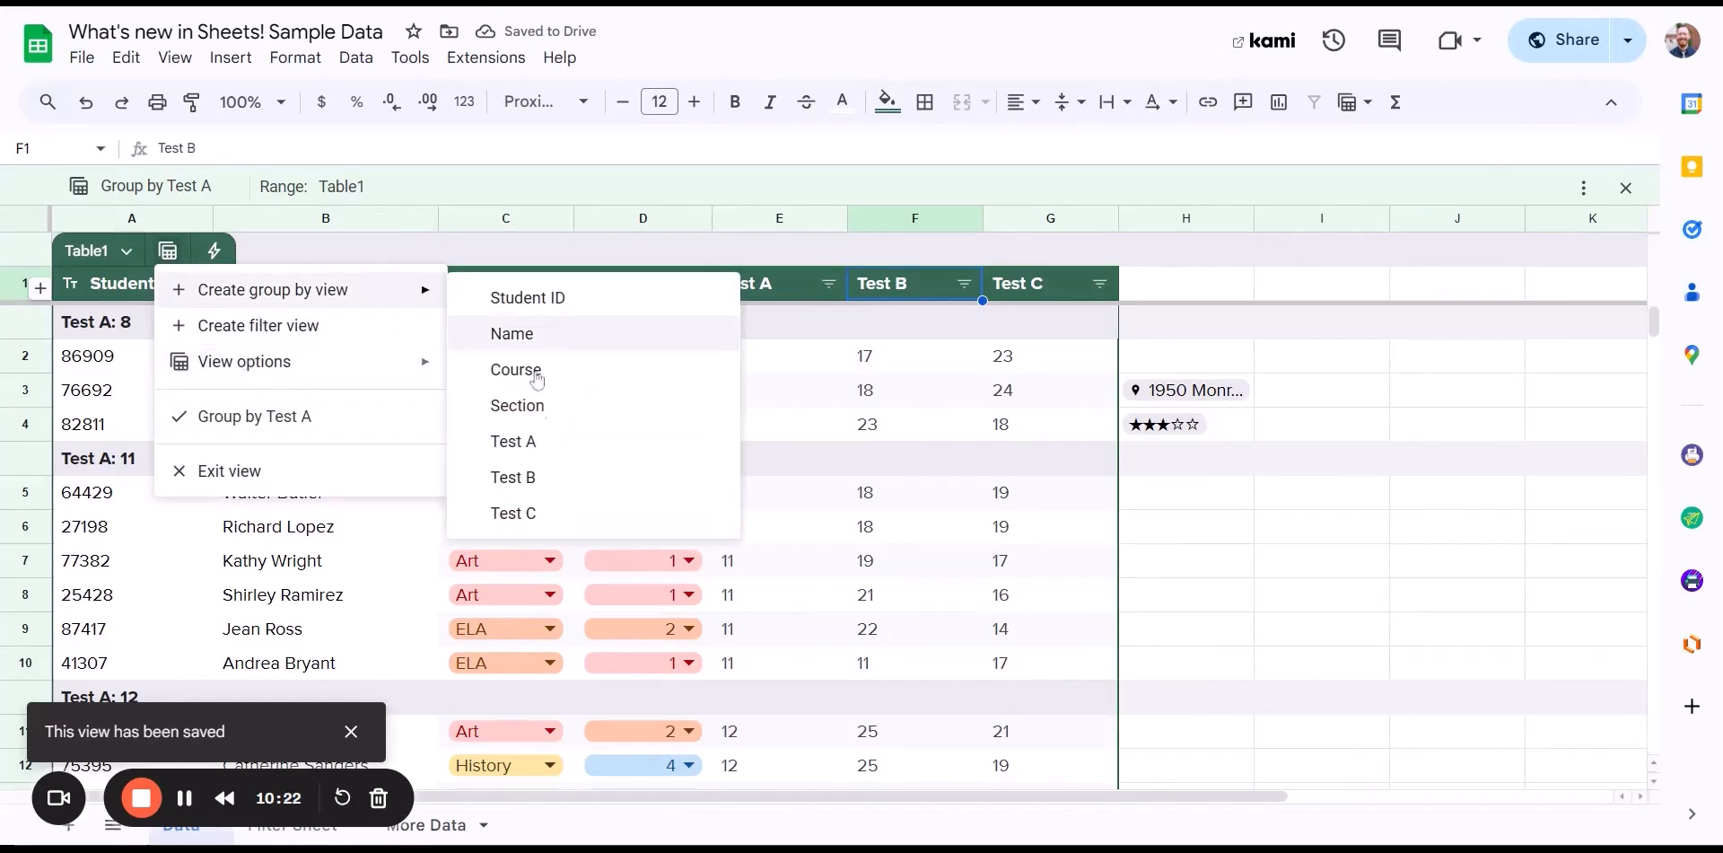
click(549, 477)
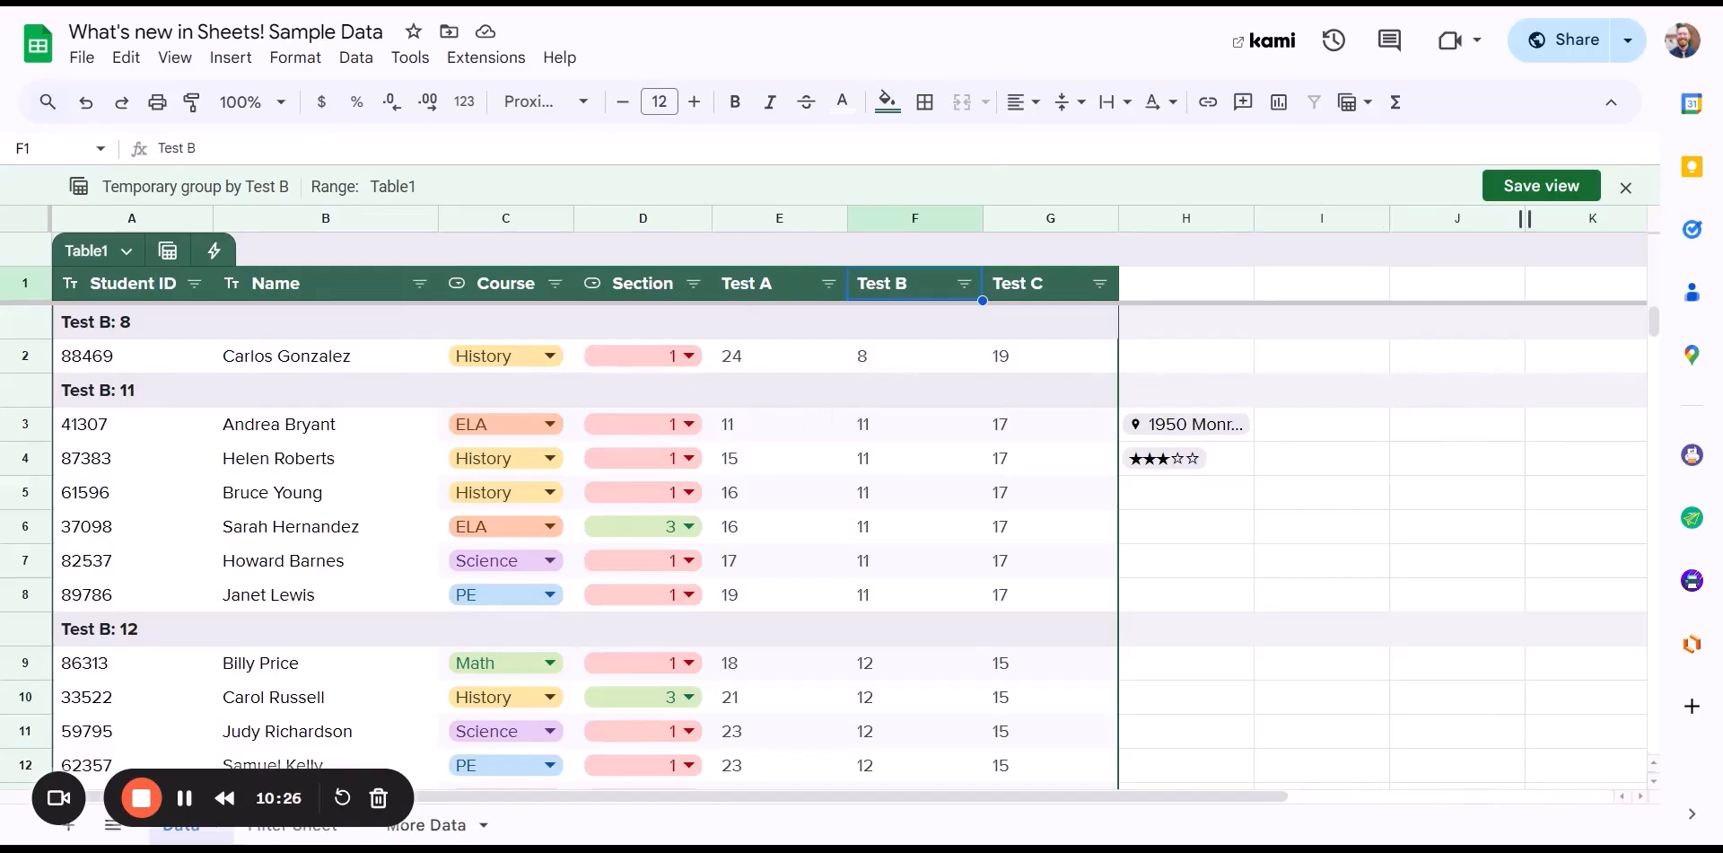
click(1533, 192)
click(993, 492)
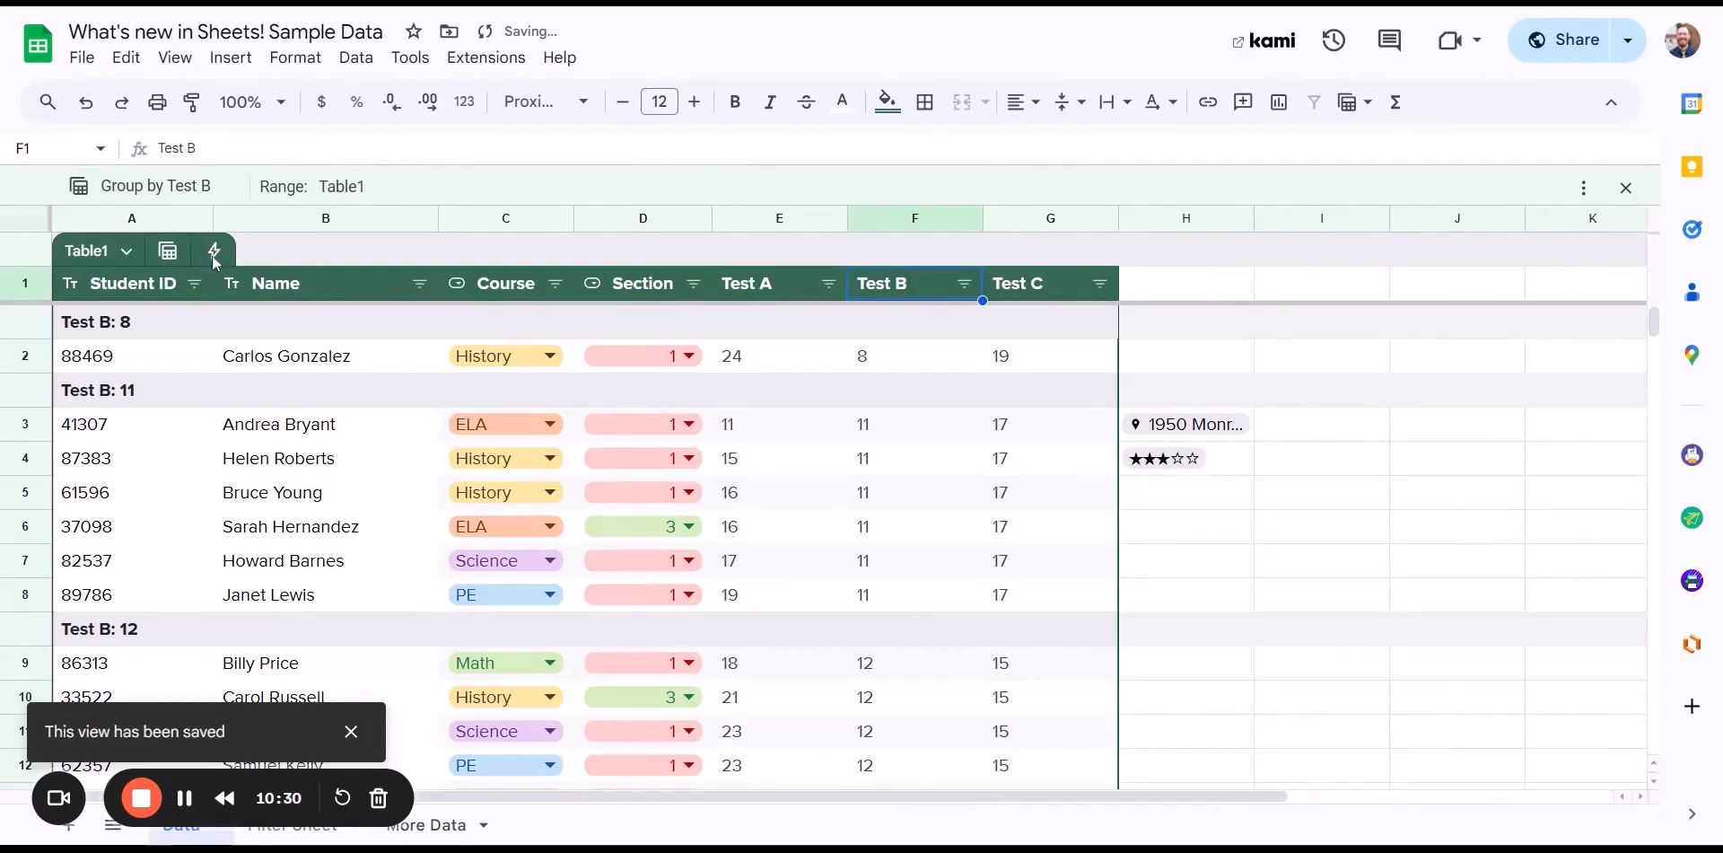
click(168, 250)
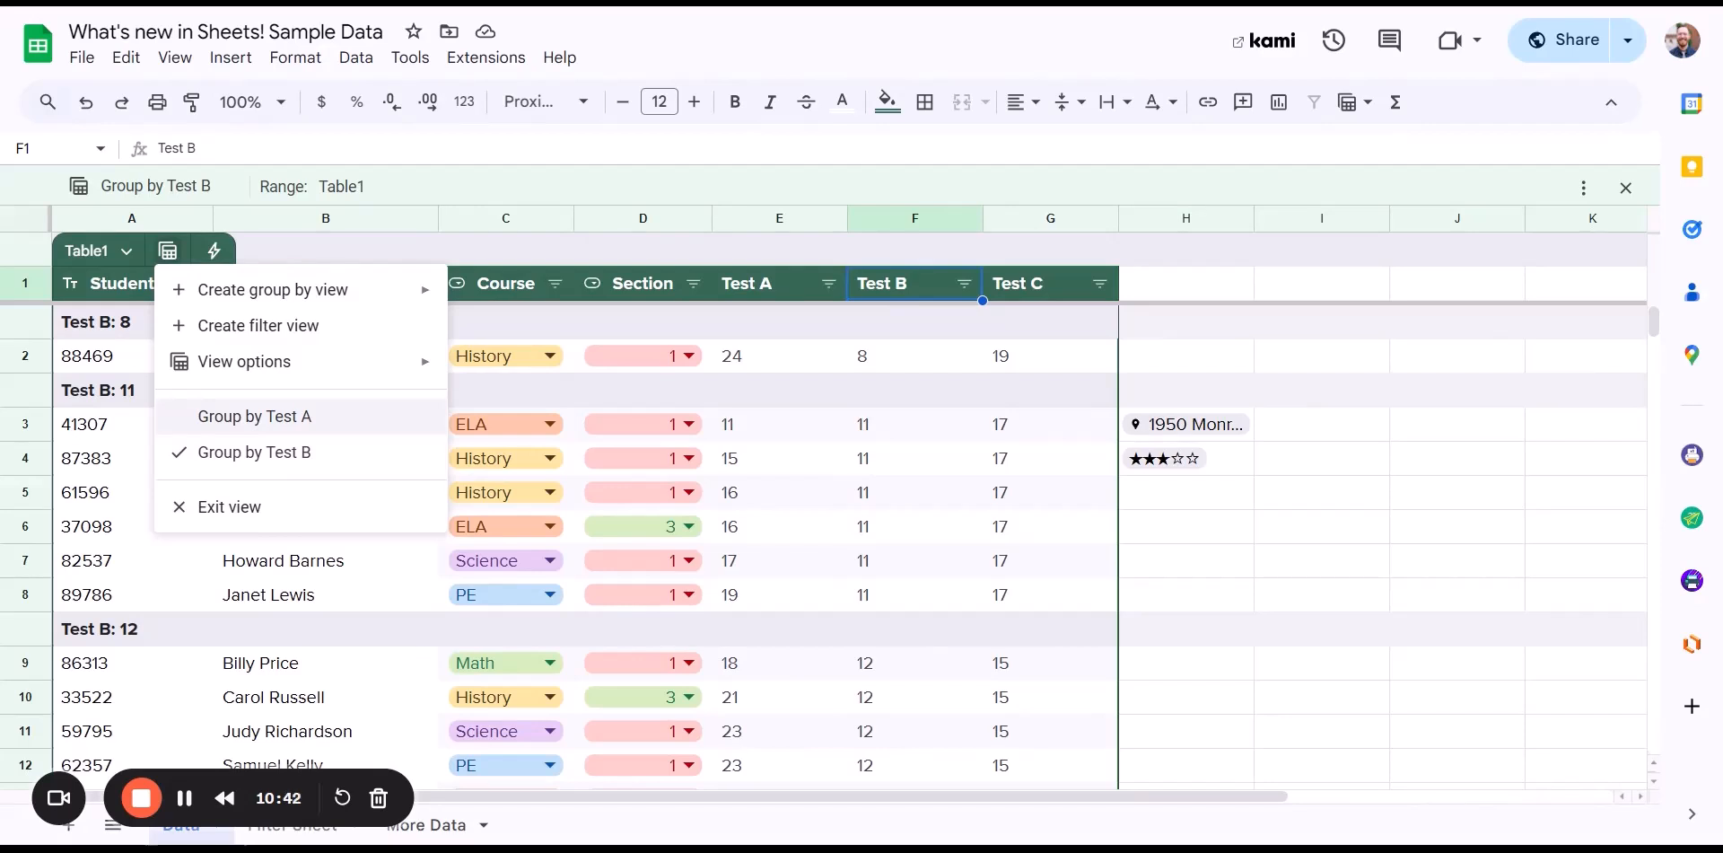
- Switch to the saved 'Group by Test A' view and confirm it is ticked in the views list
click(273, 420)
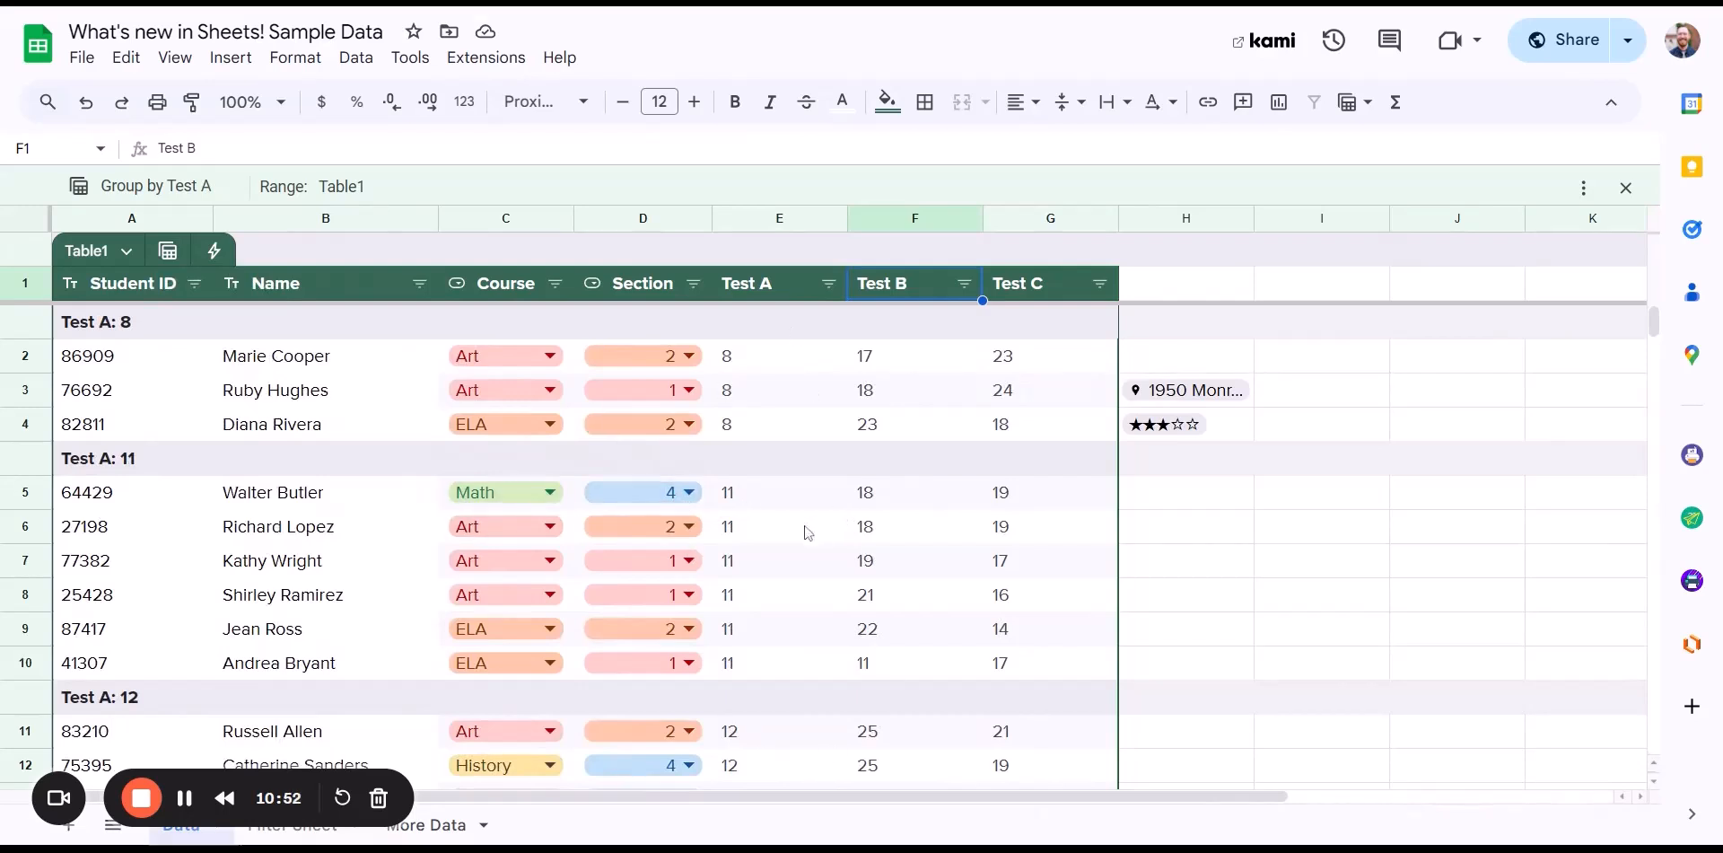
click(168, 251)
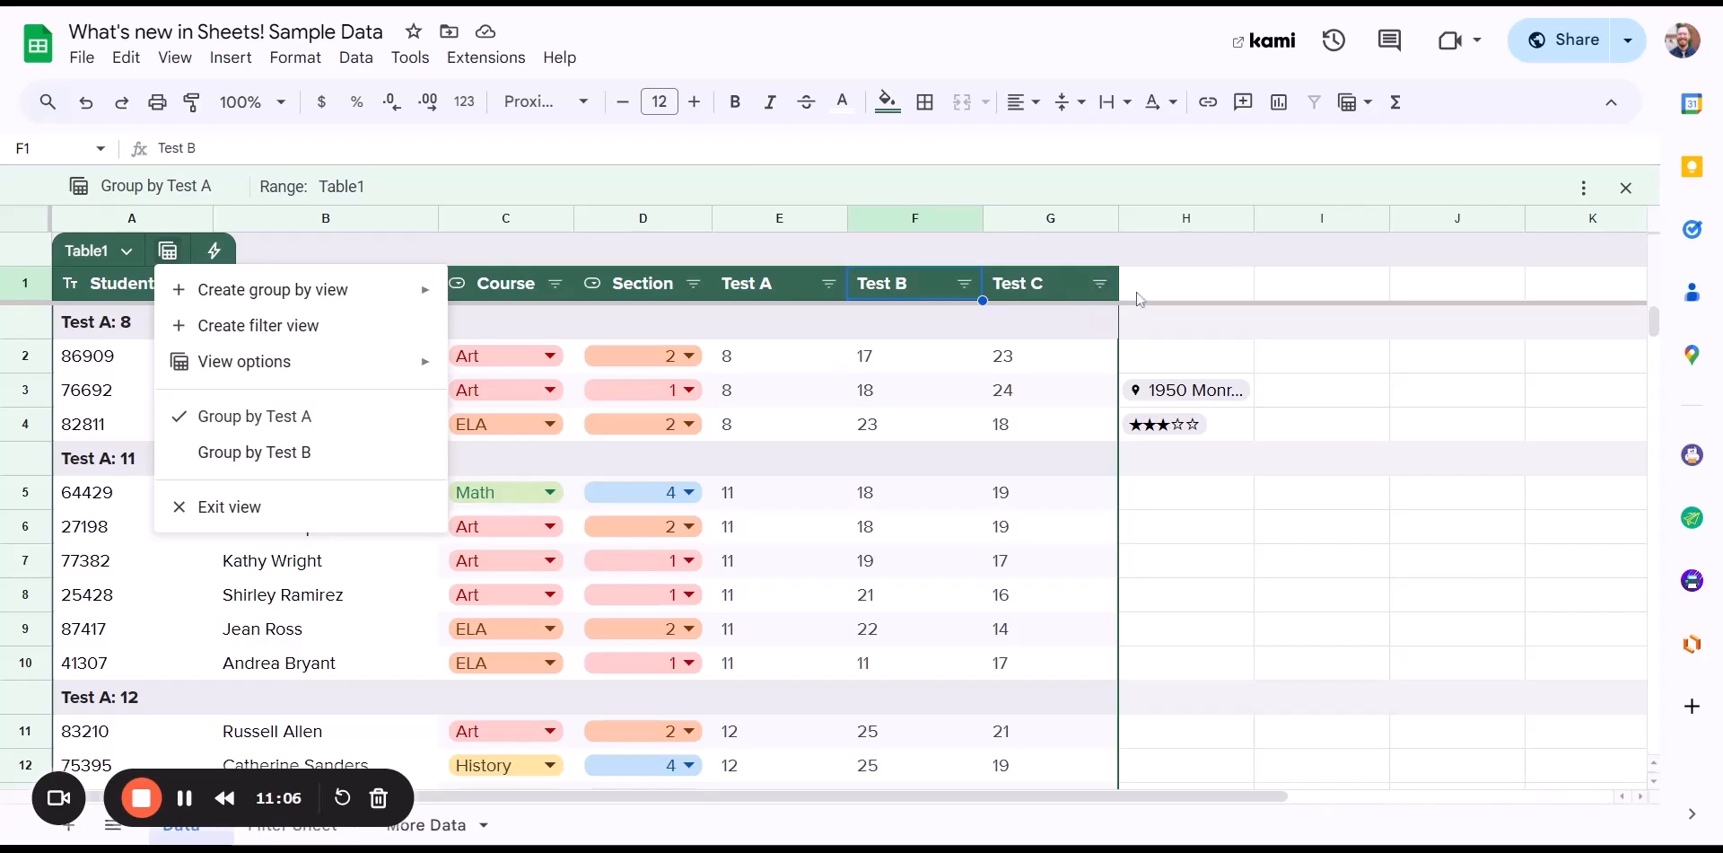
- Close the views list, select cell E2, and bring up the Tools menu
click(1145, 328)
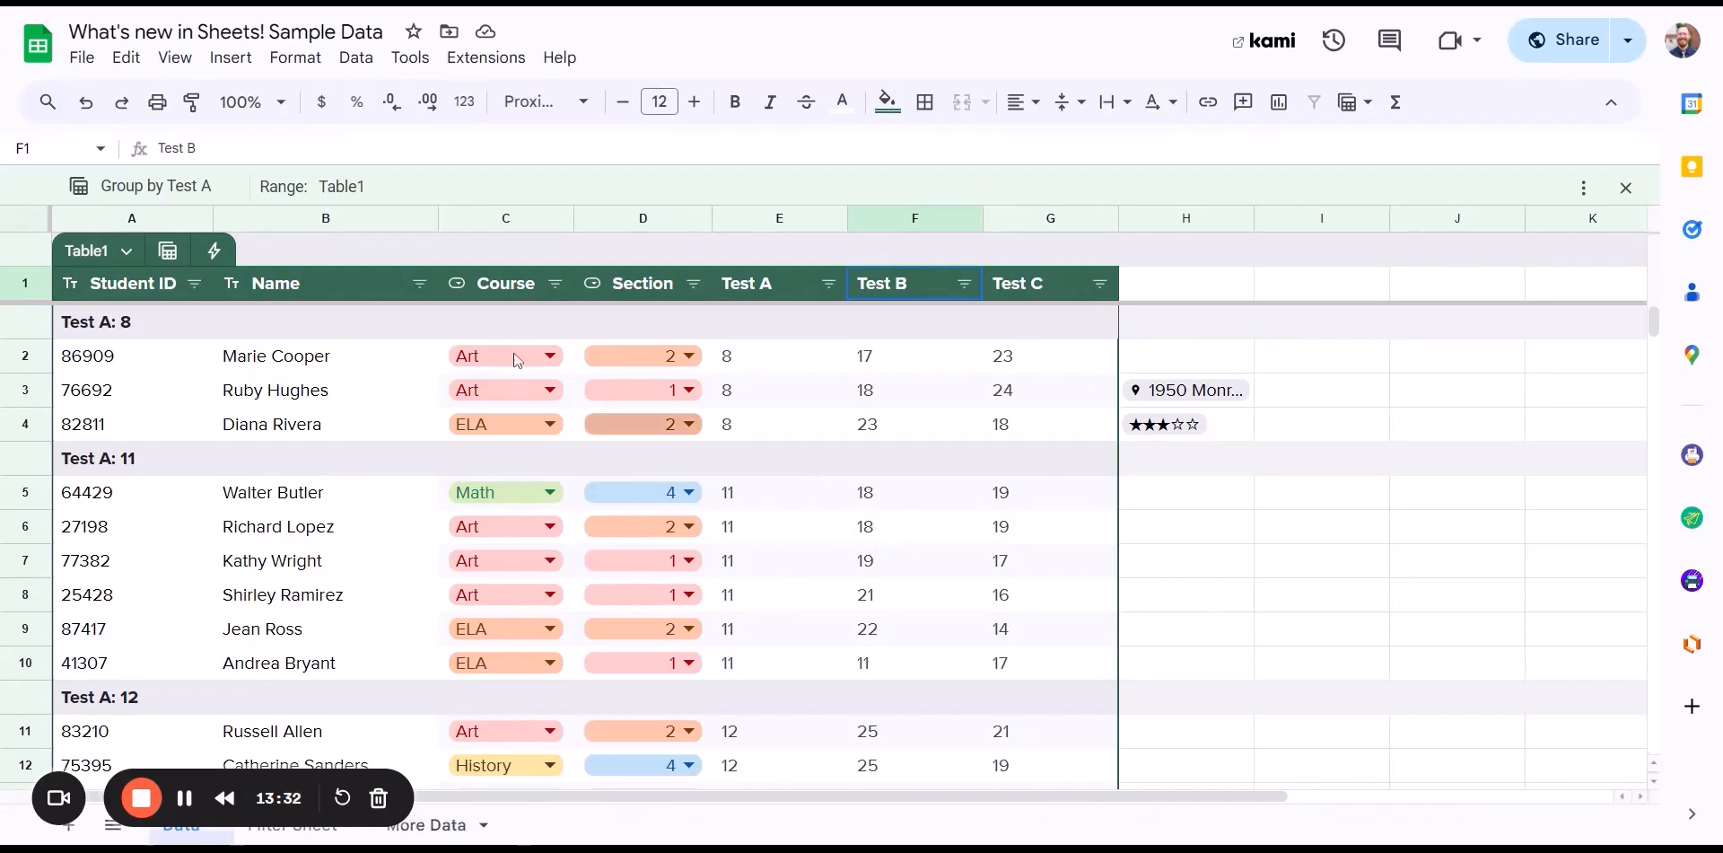
click(808, 355)
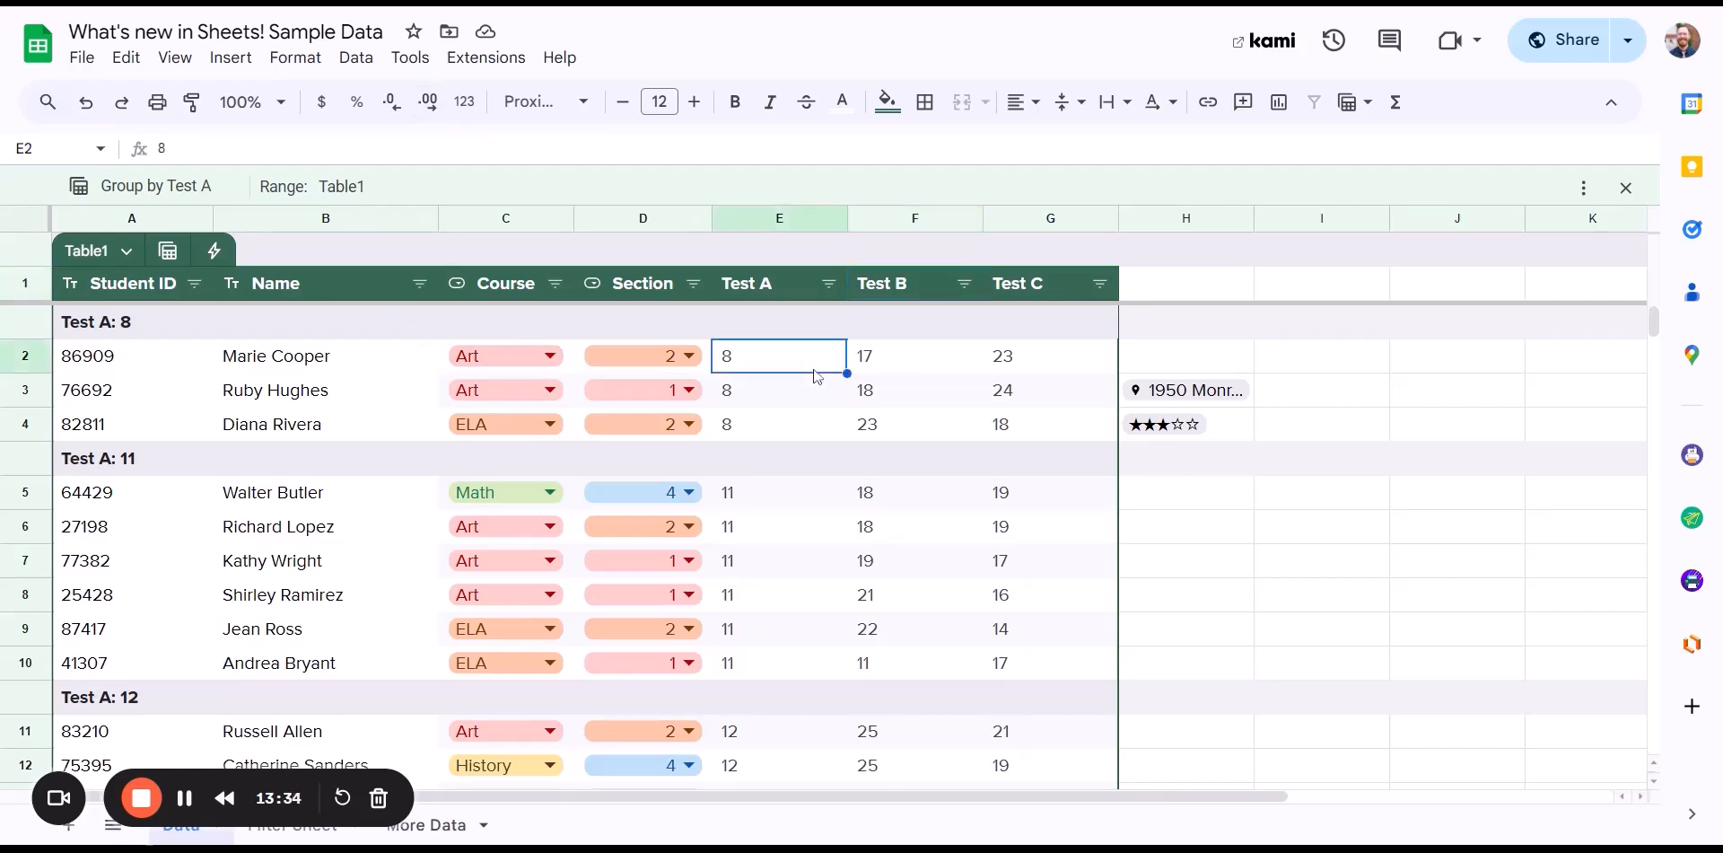
click(424, 61)
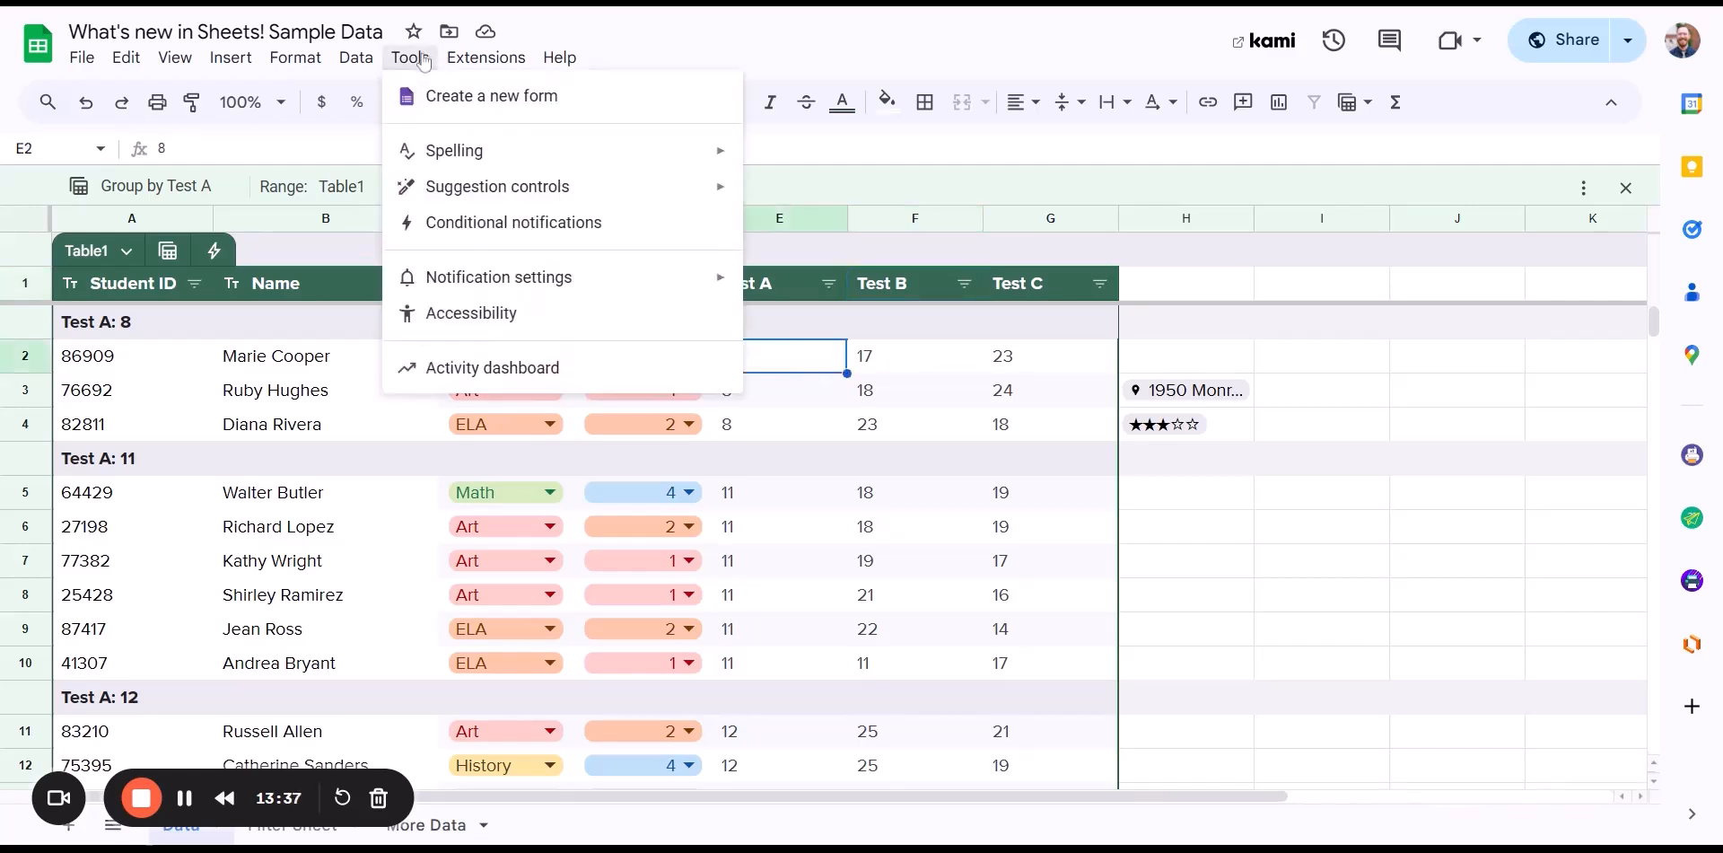
- Open the Conditional notifications panel and add a new rule
click(510, 230)
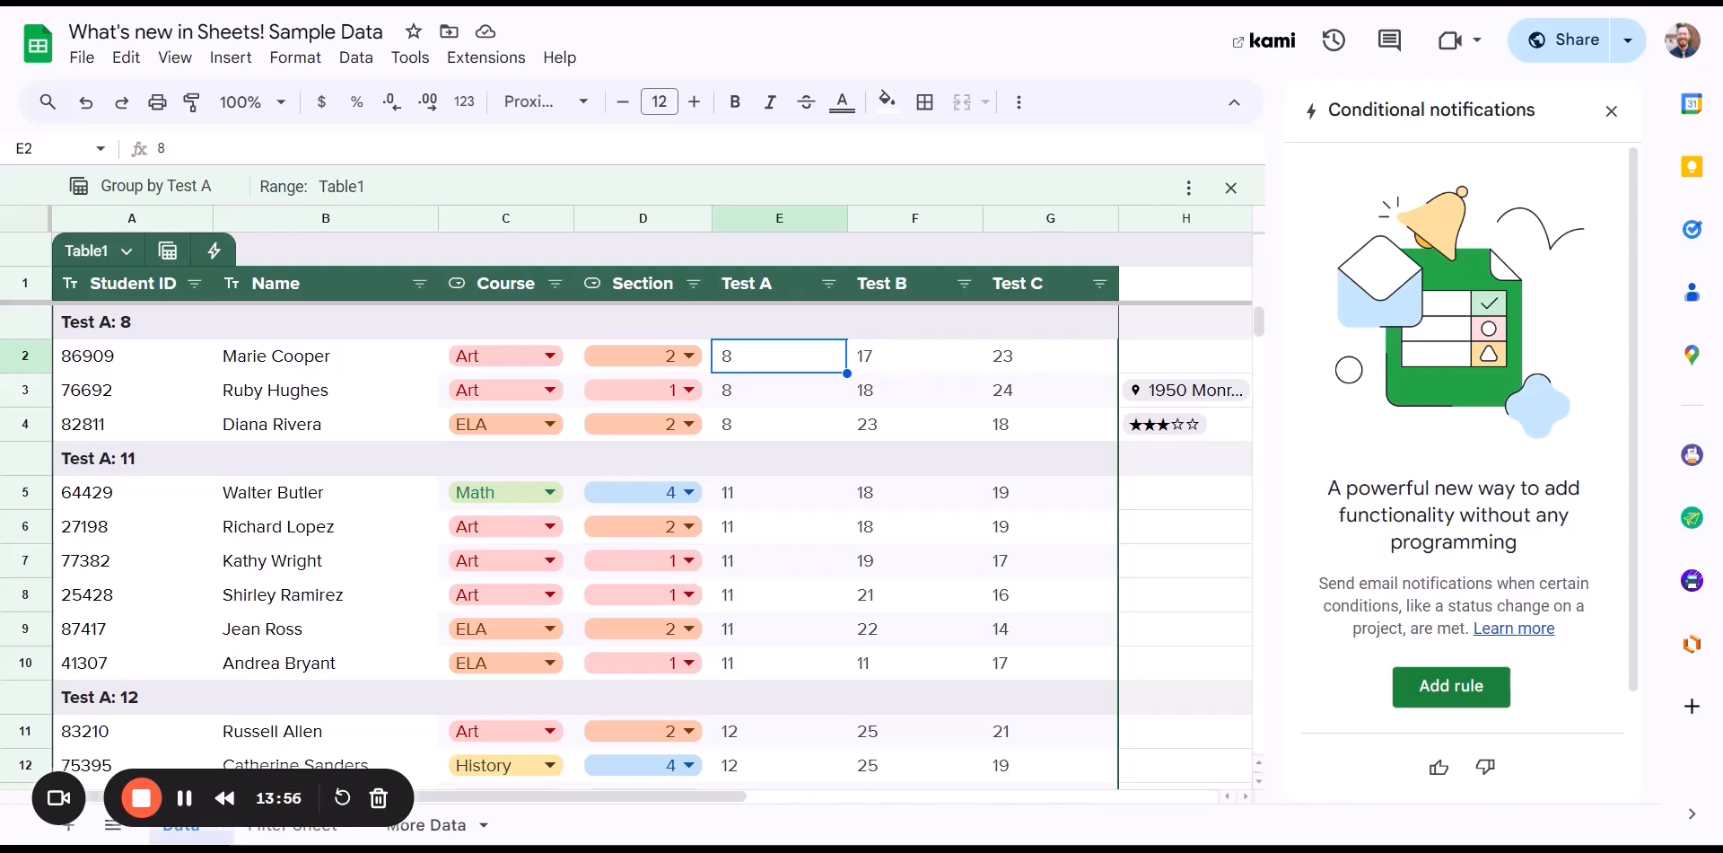
click(1452, 687)
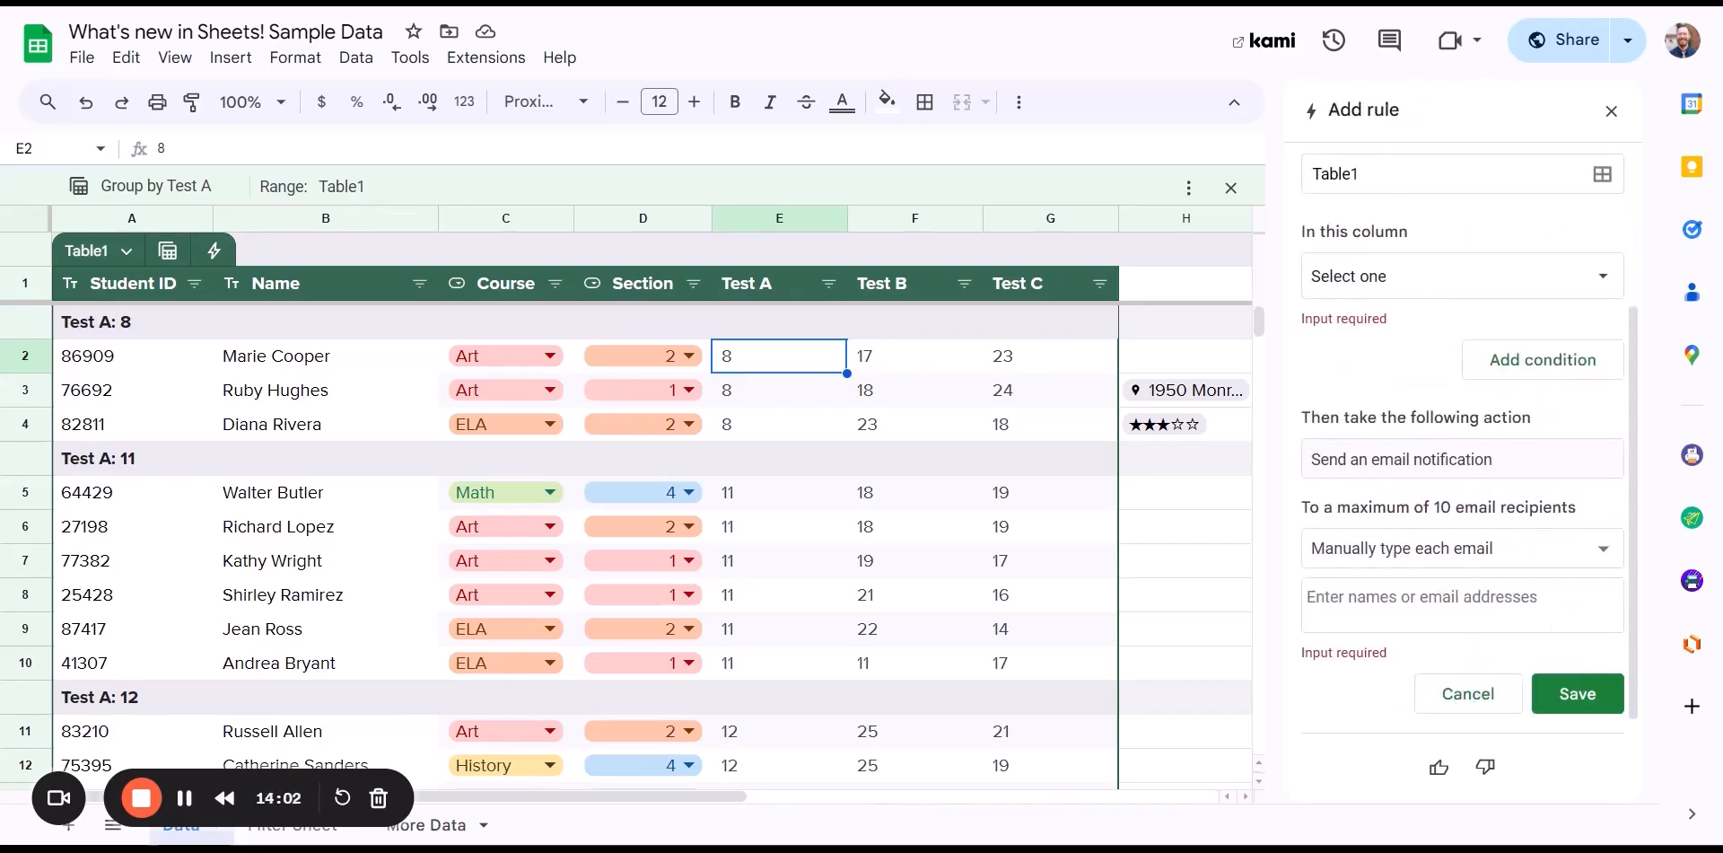
- Set the new rule's column to Test A and add a condition, showing the comparison options
click(1355, 175)
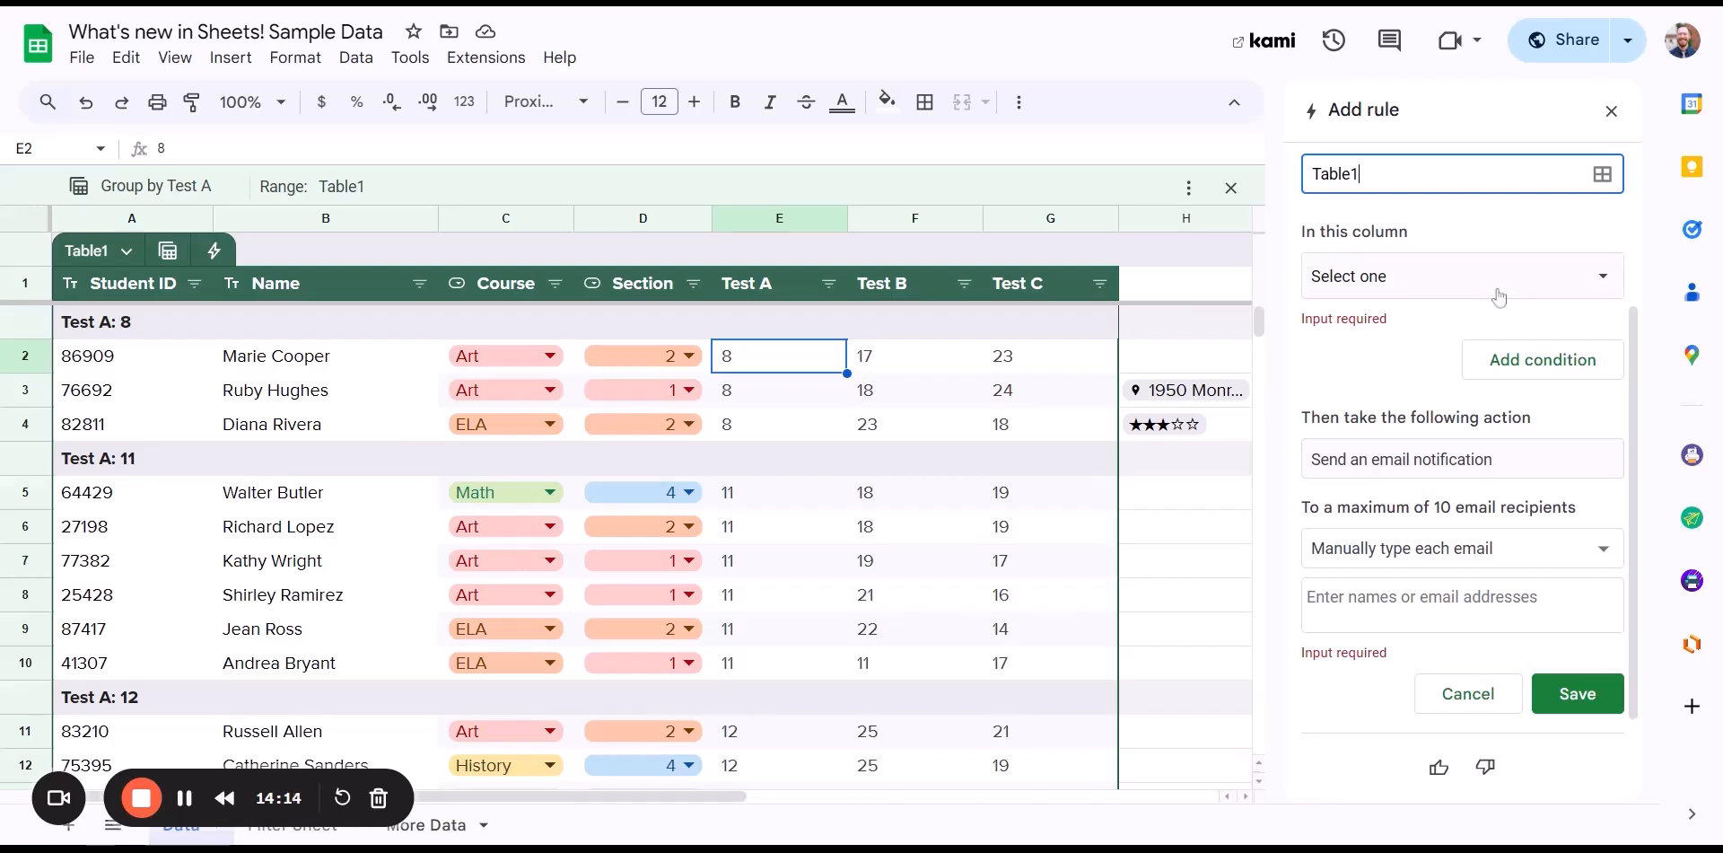
click(1466, 278)
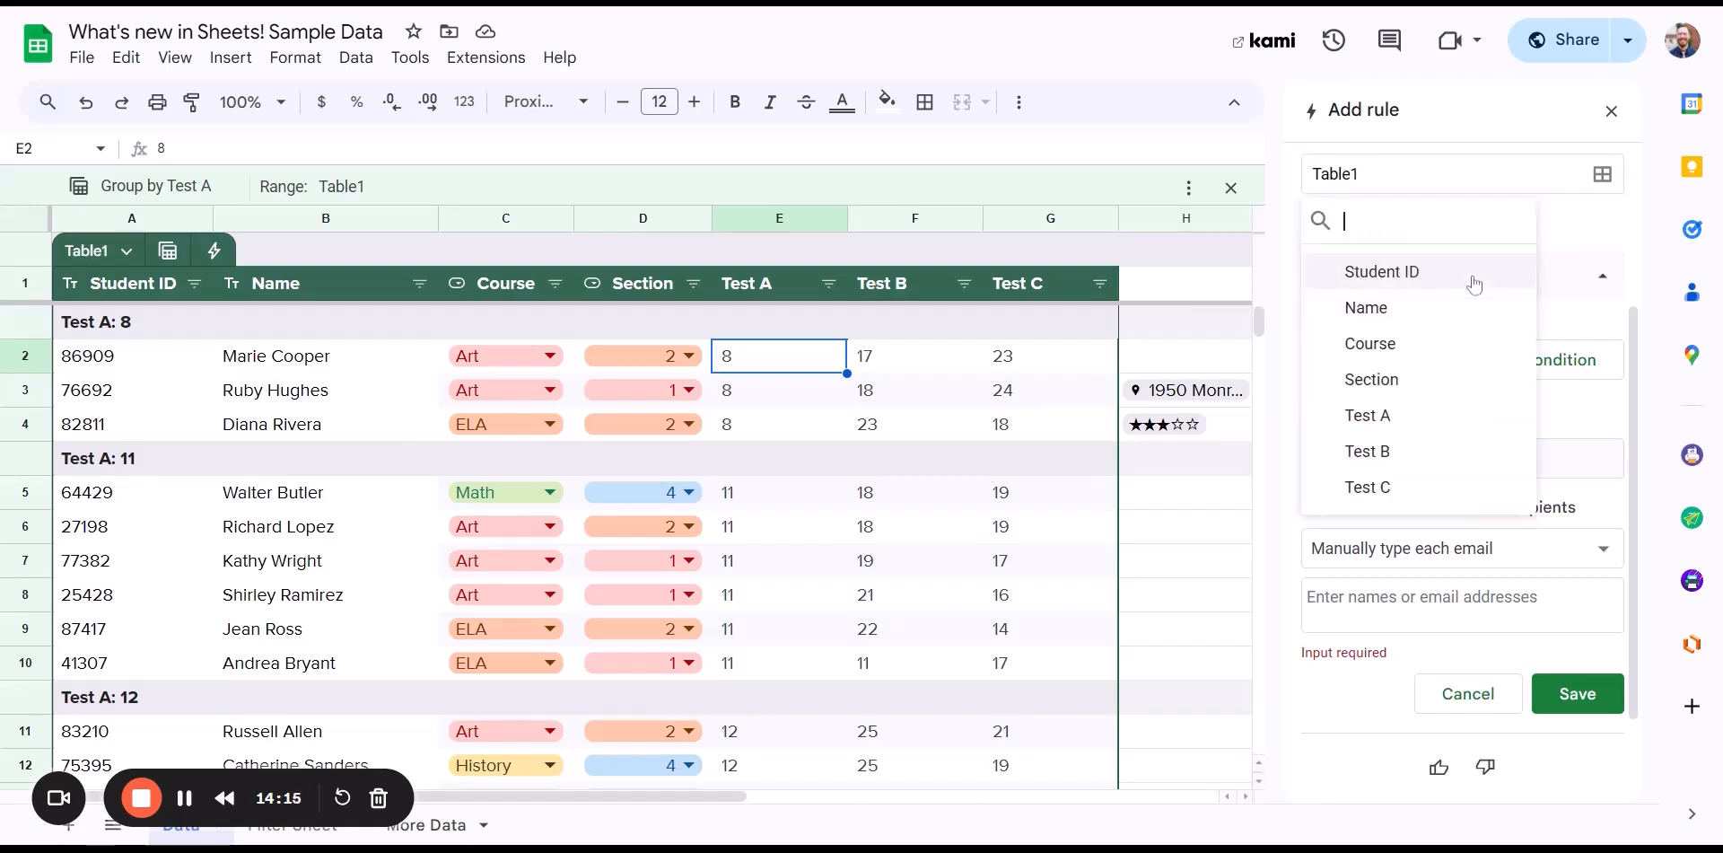
click(1423, 418)
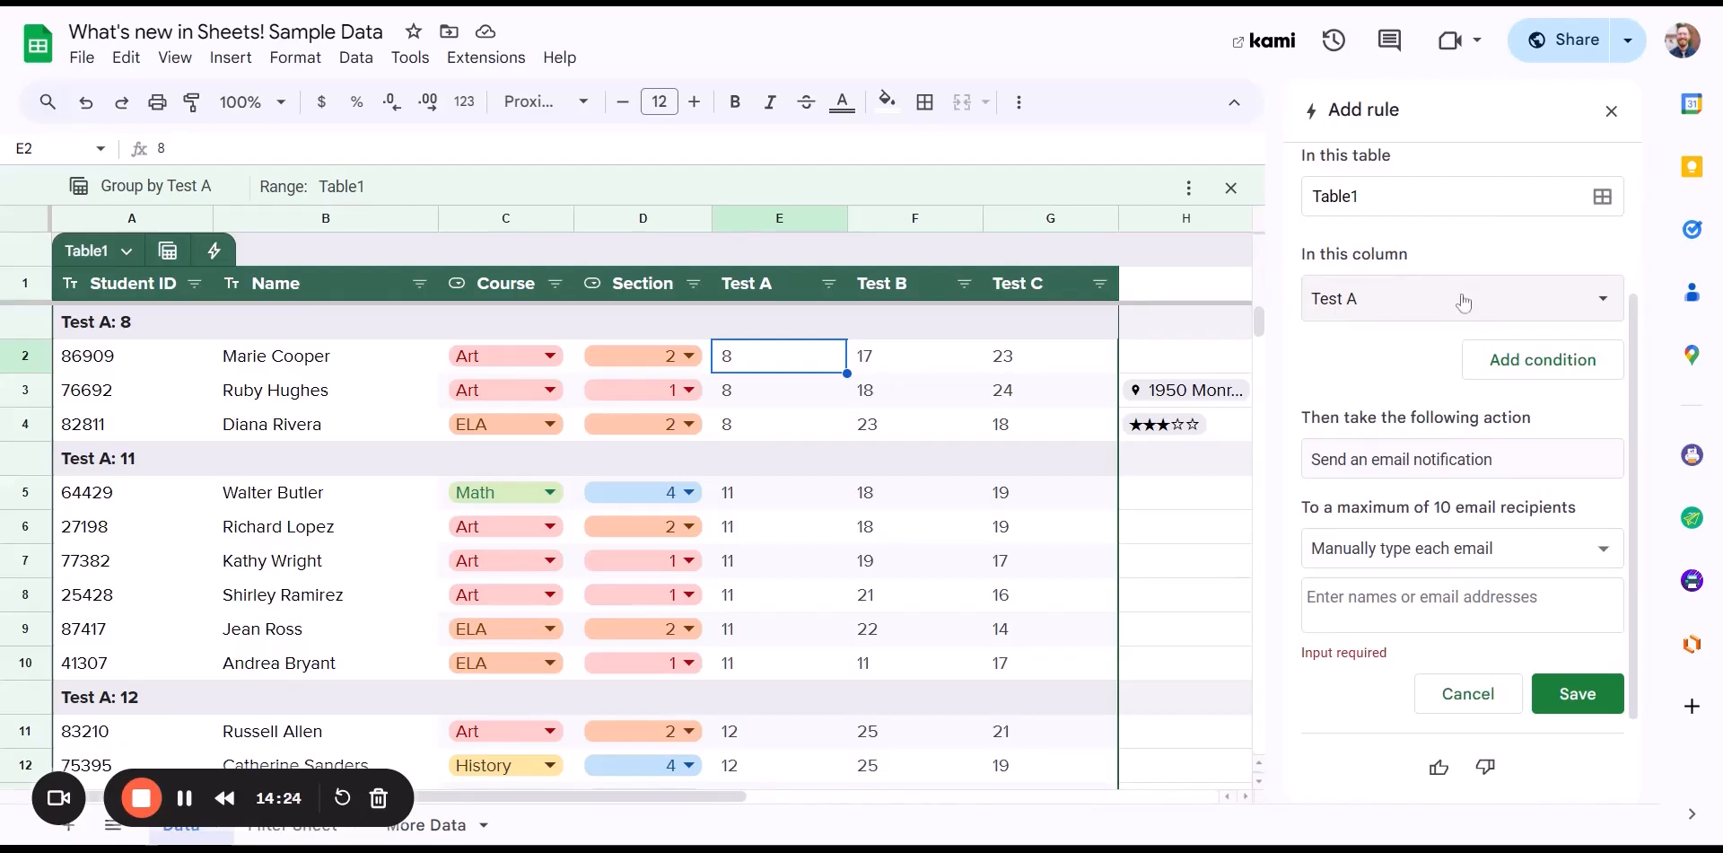
click(1543, 362)
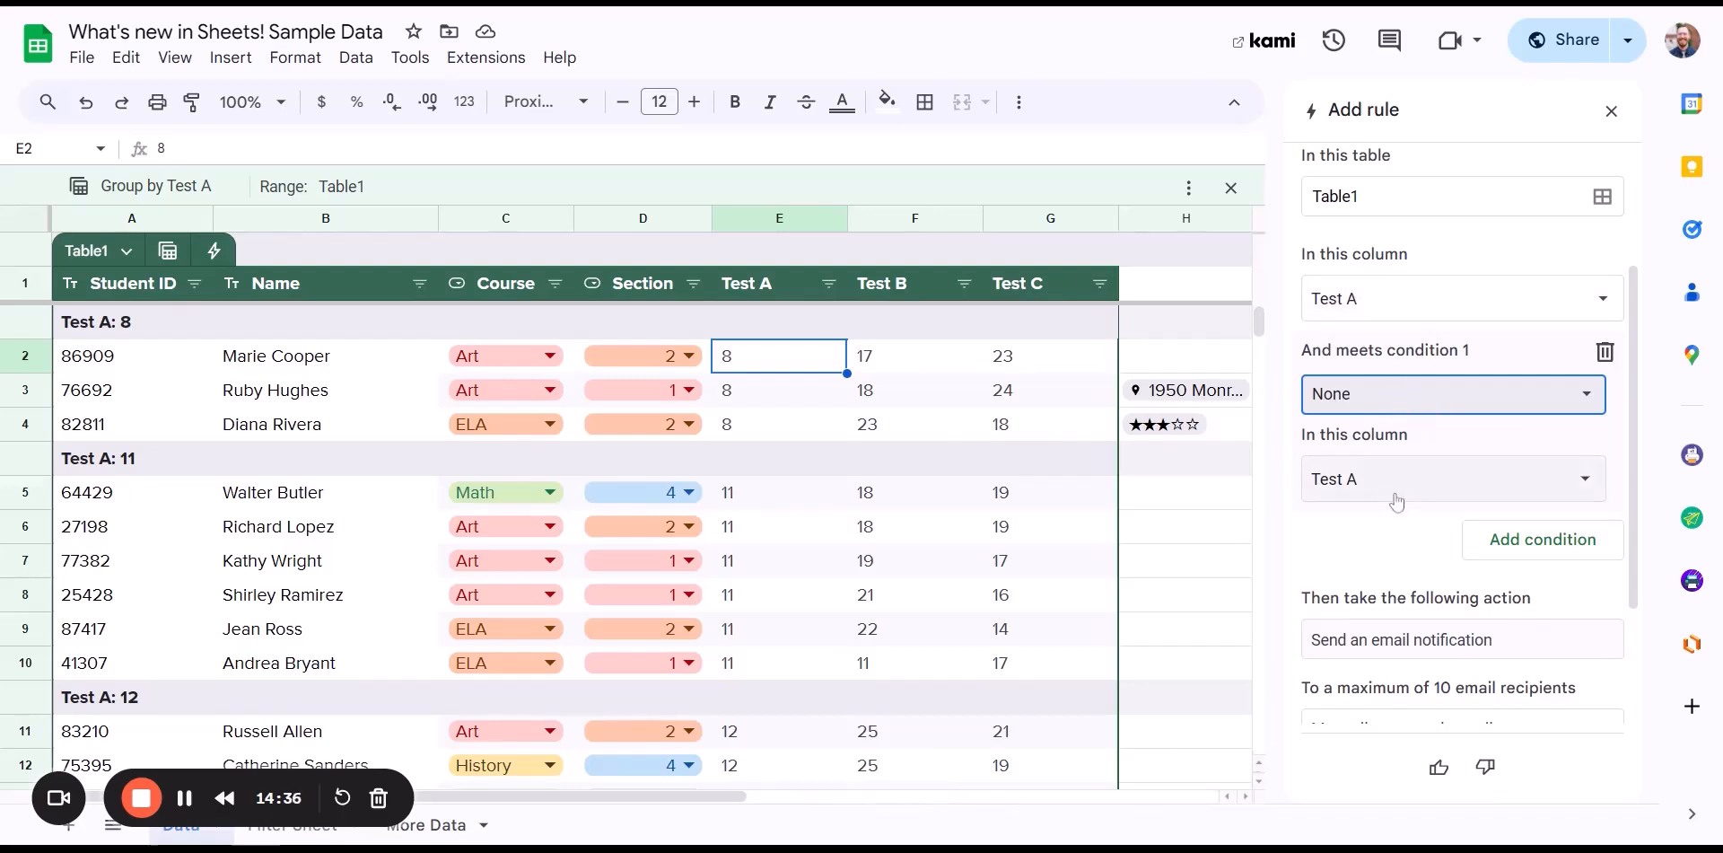
scroll(1346, 593, down, 2)
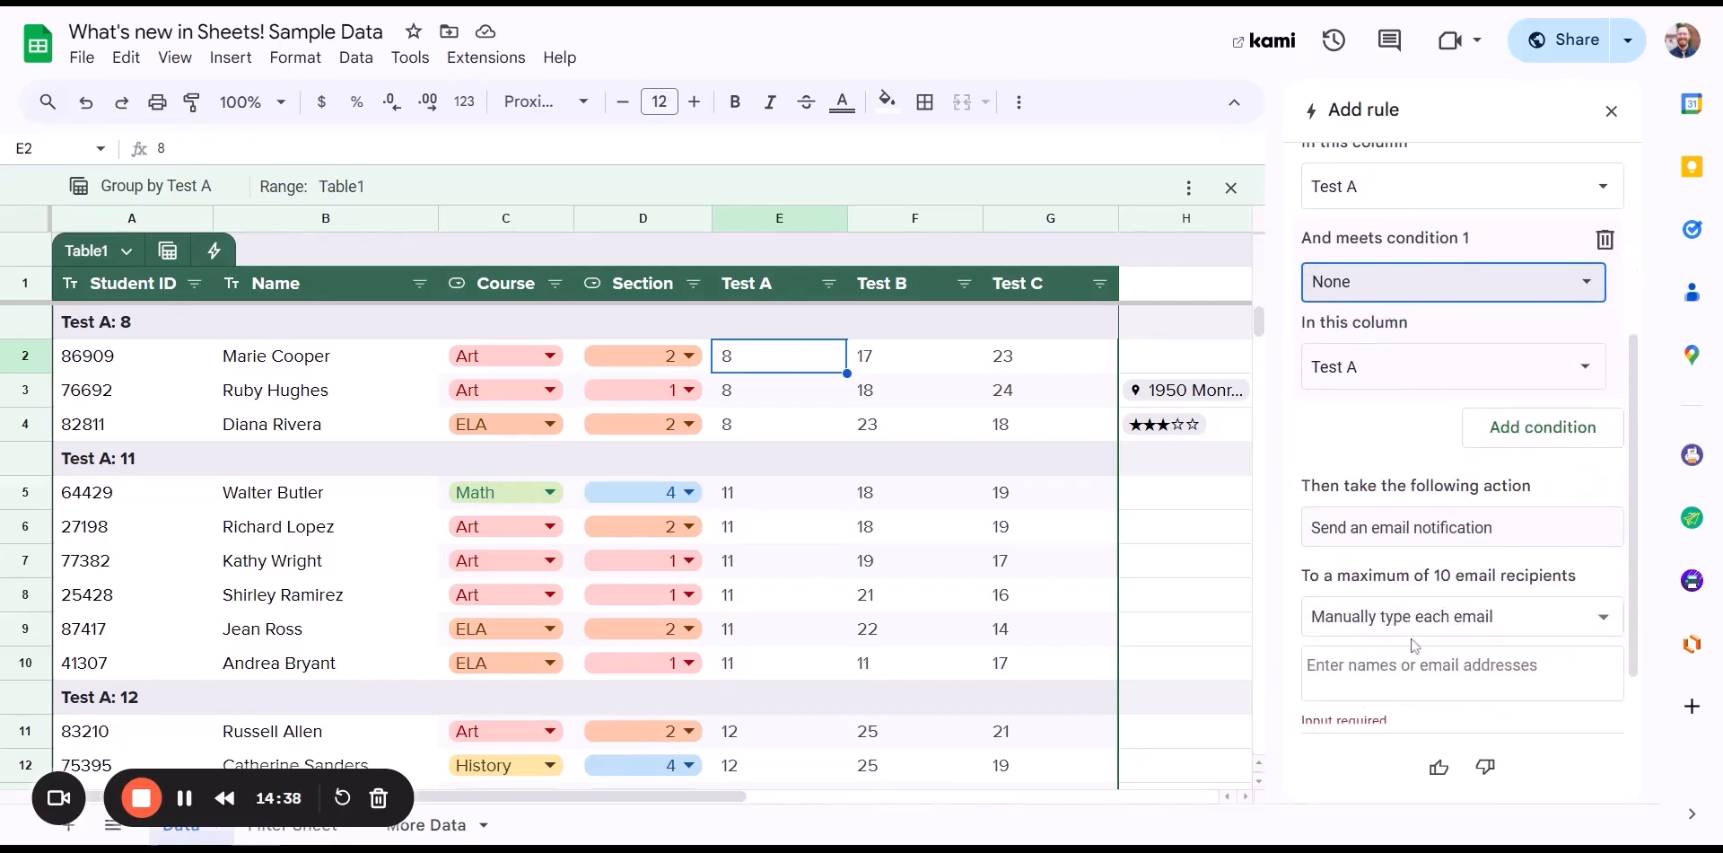
scroll(1440, 547, up, 4)
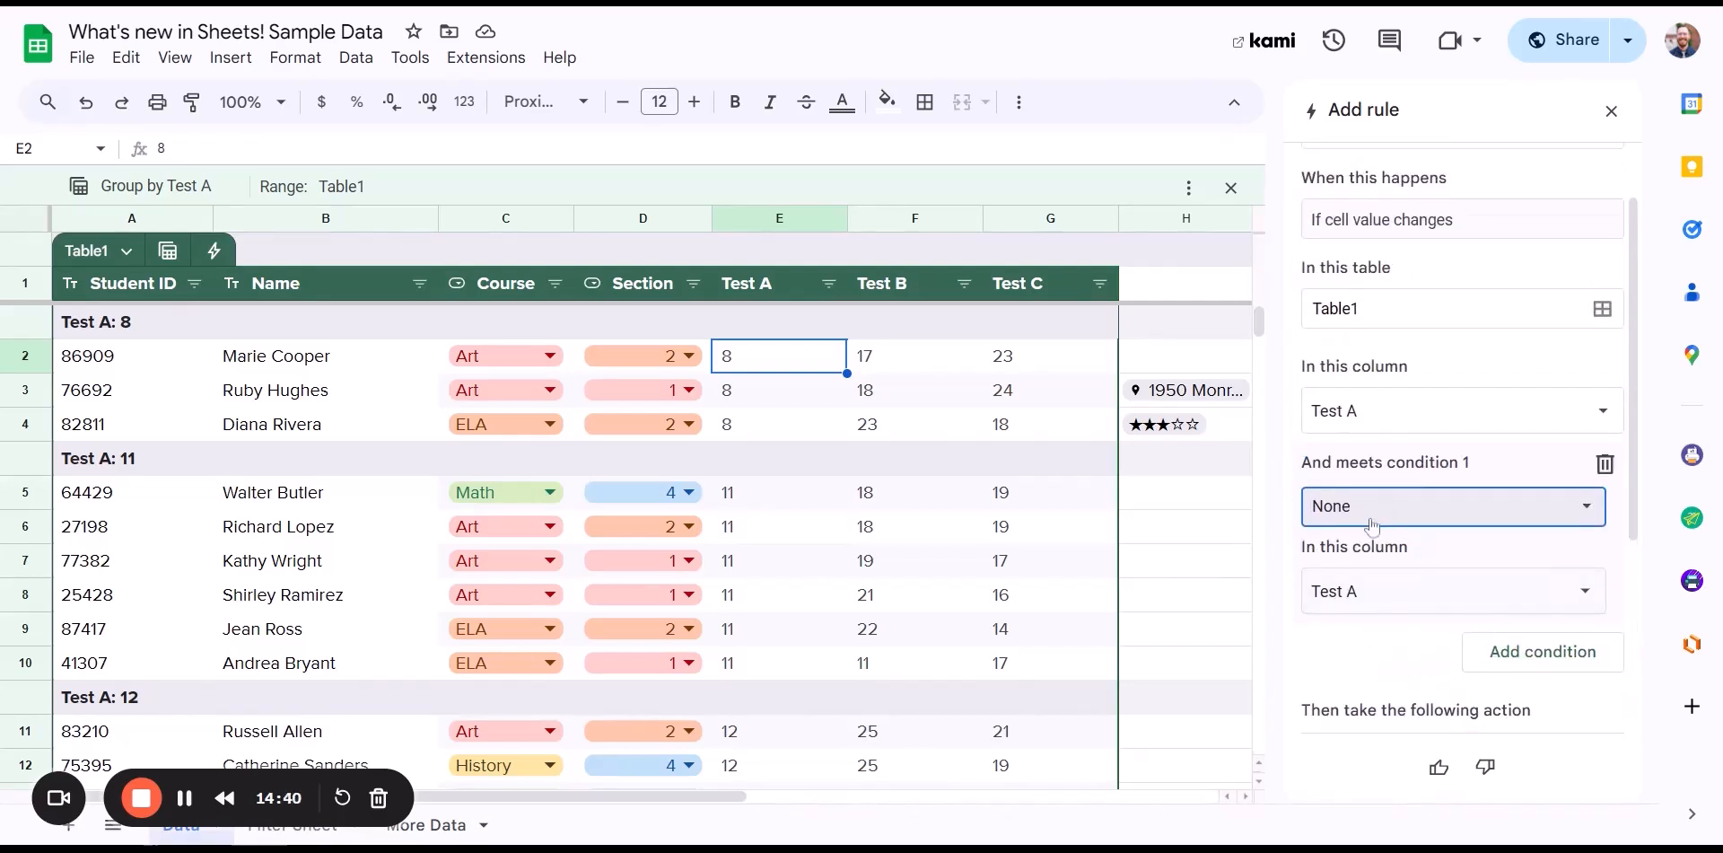
click(1373, 520)
scroll(1480, 628, down, 3)
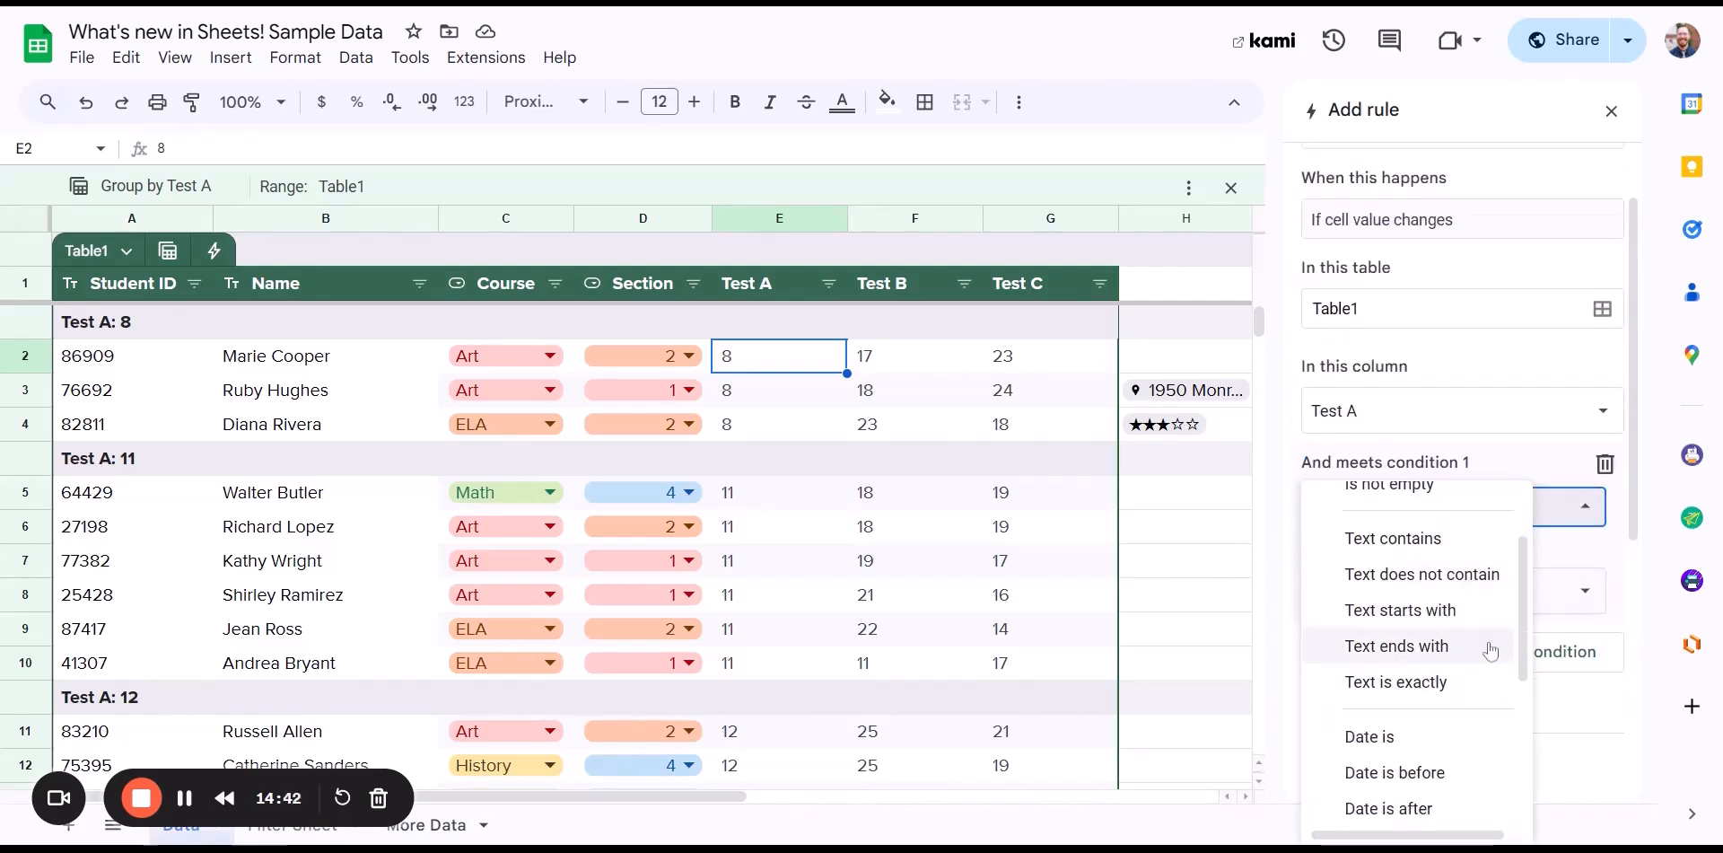
scroll(1472, 641, down, 2)
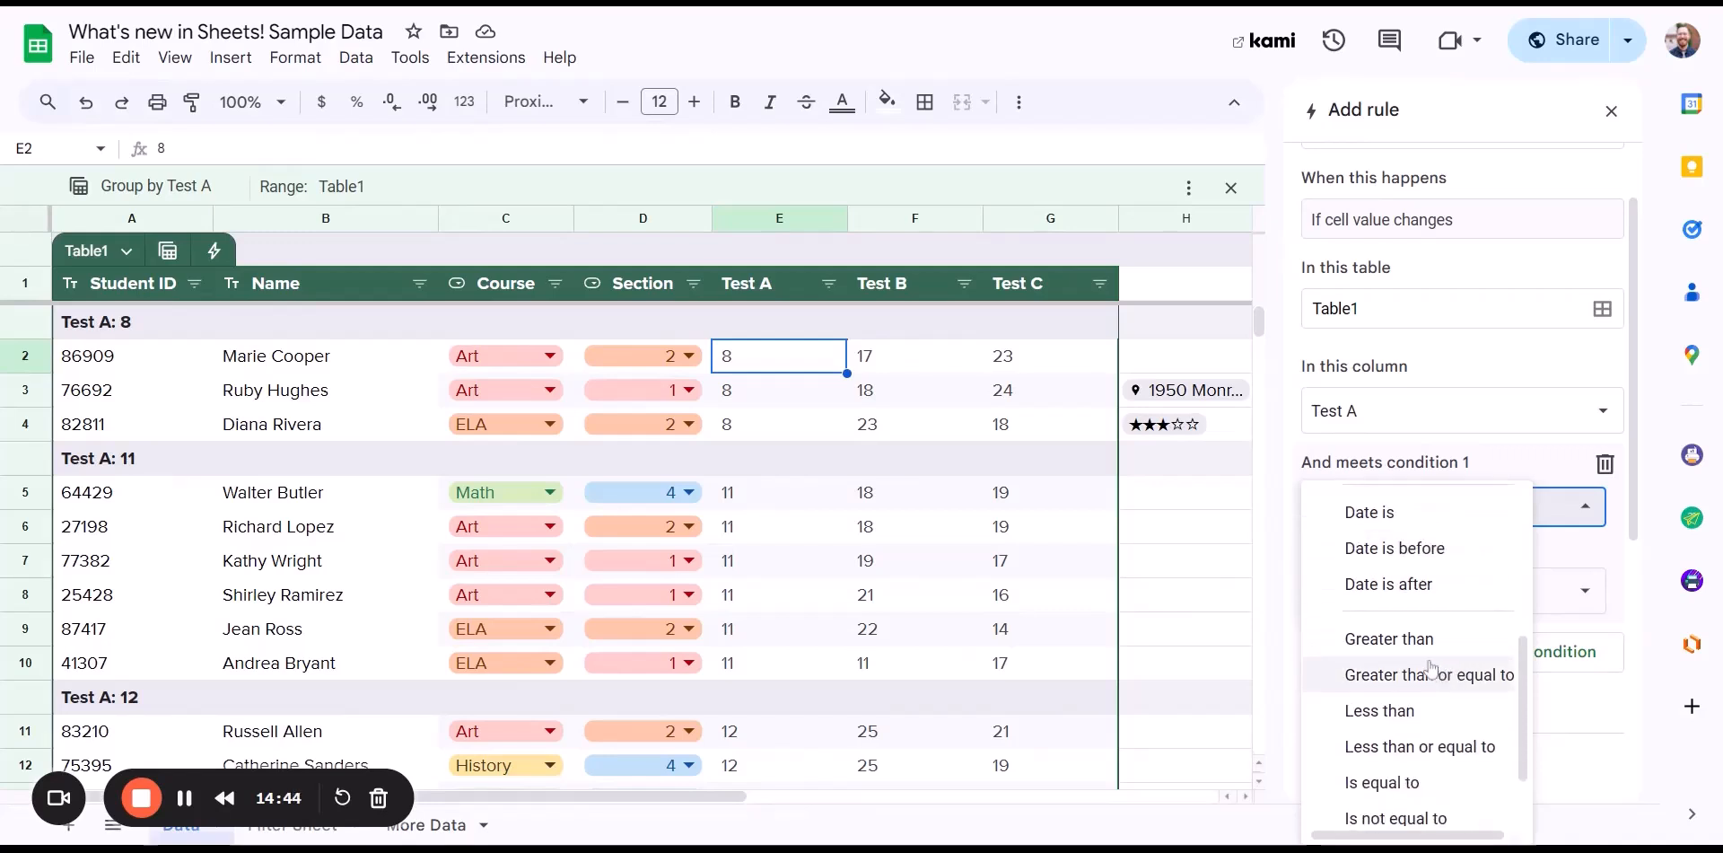
- Set the rule condition to 'Less than or equal to' with value 15
click(1439, 754)
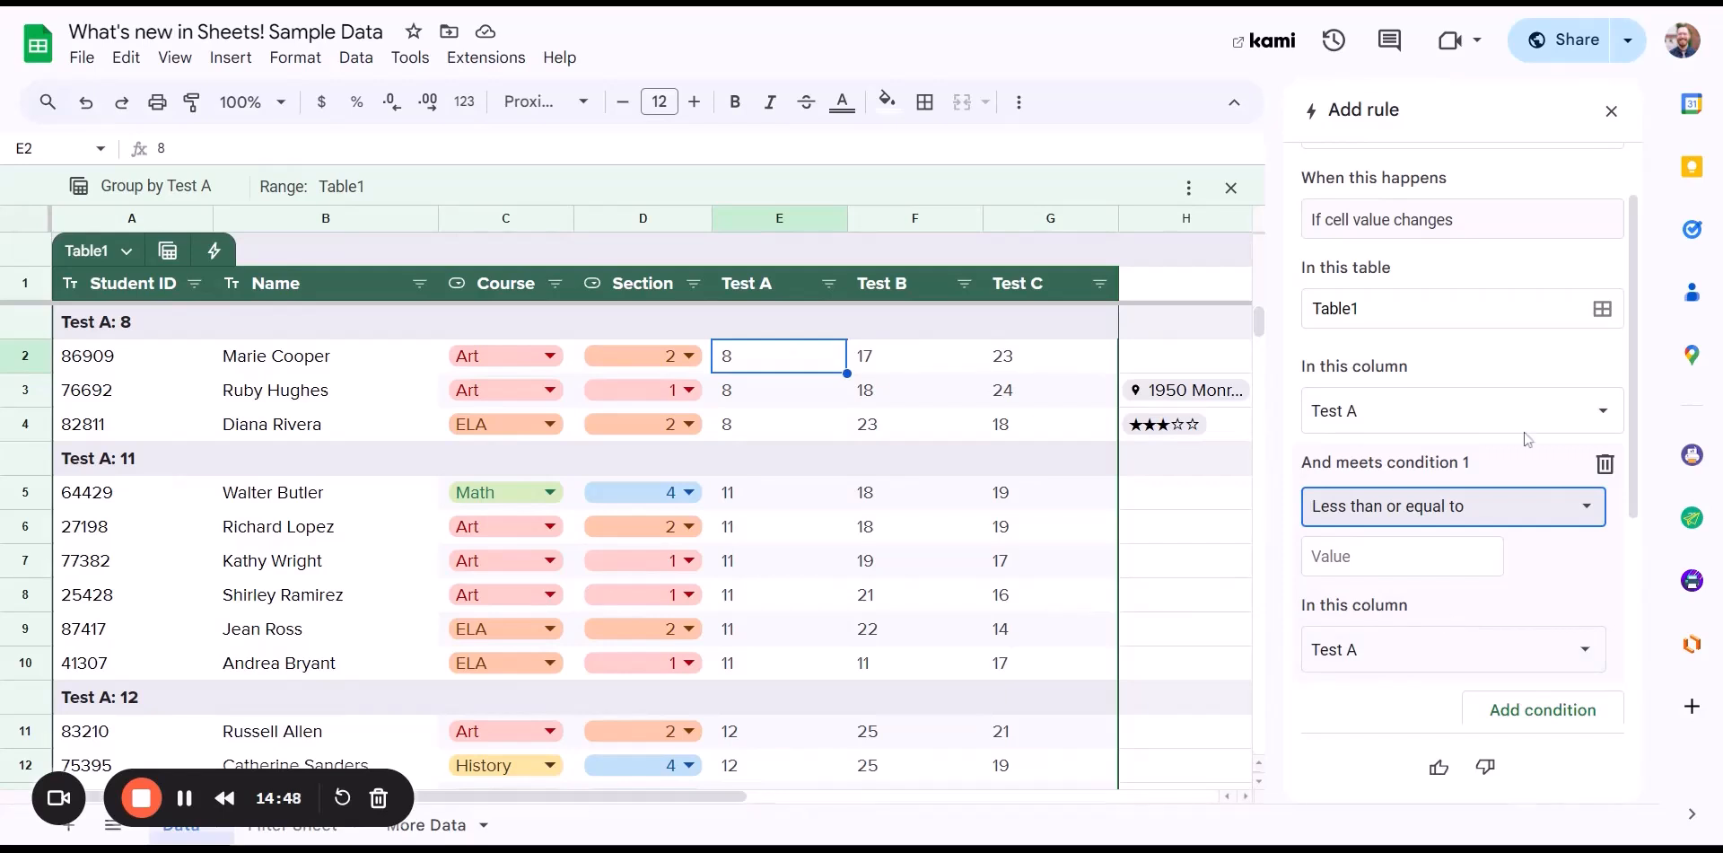
scroll(1529, 441, down, 1)
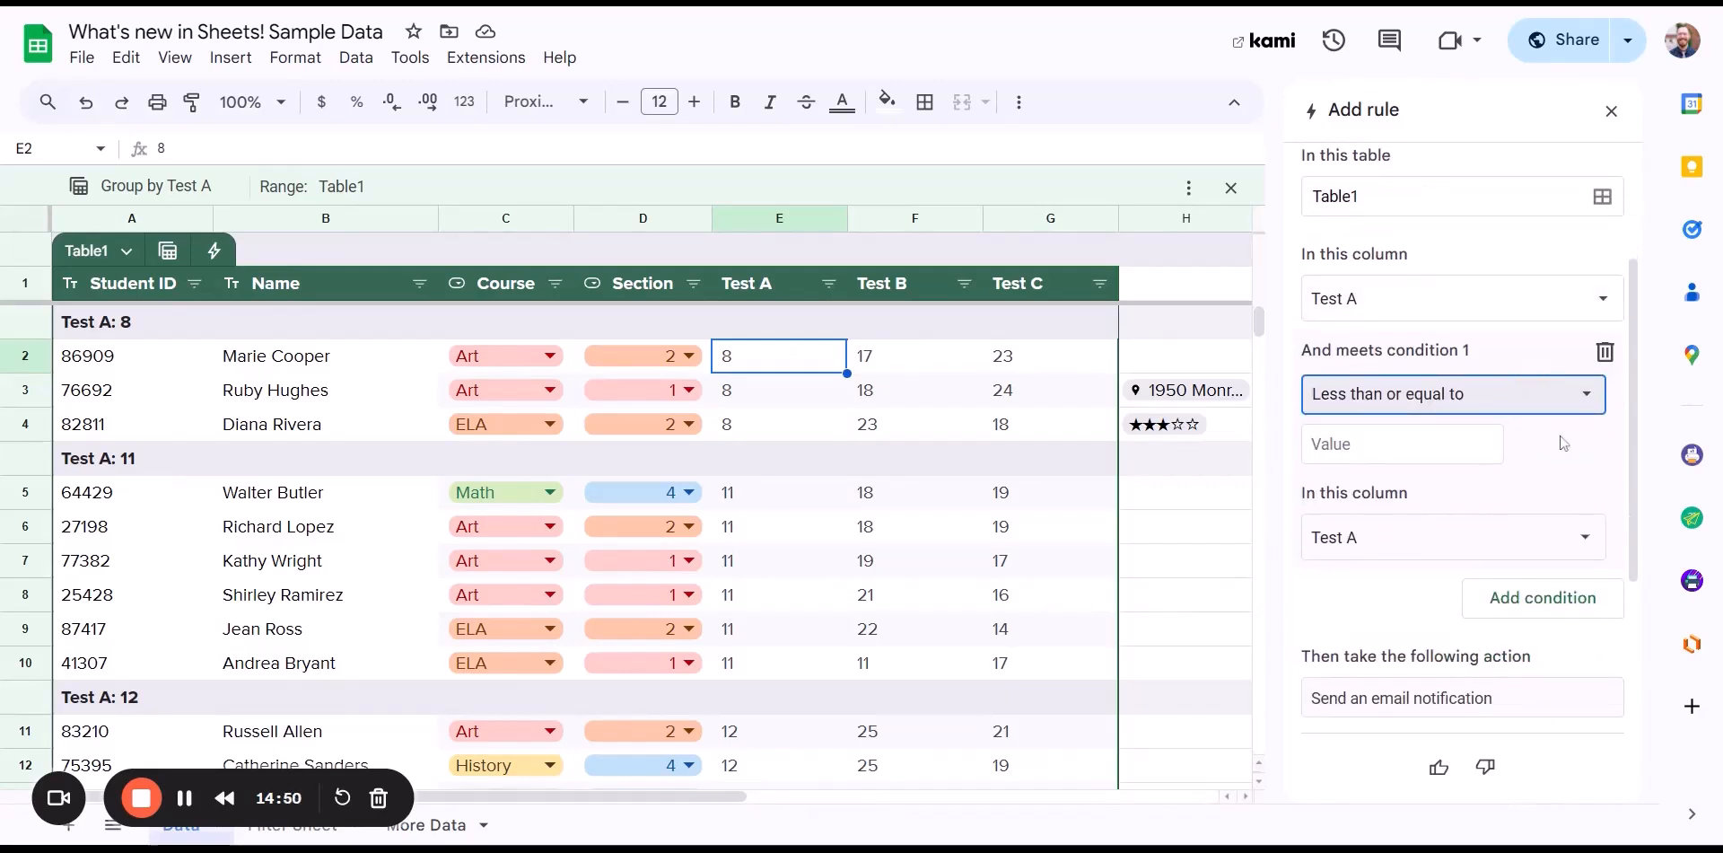
key(Tab)
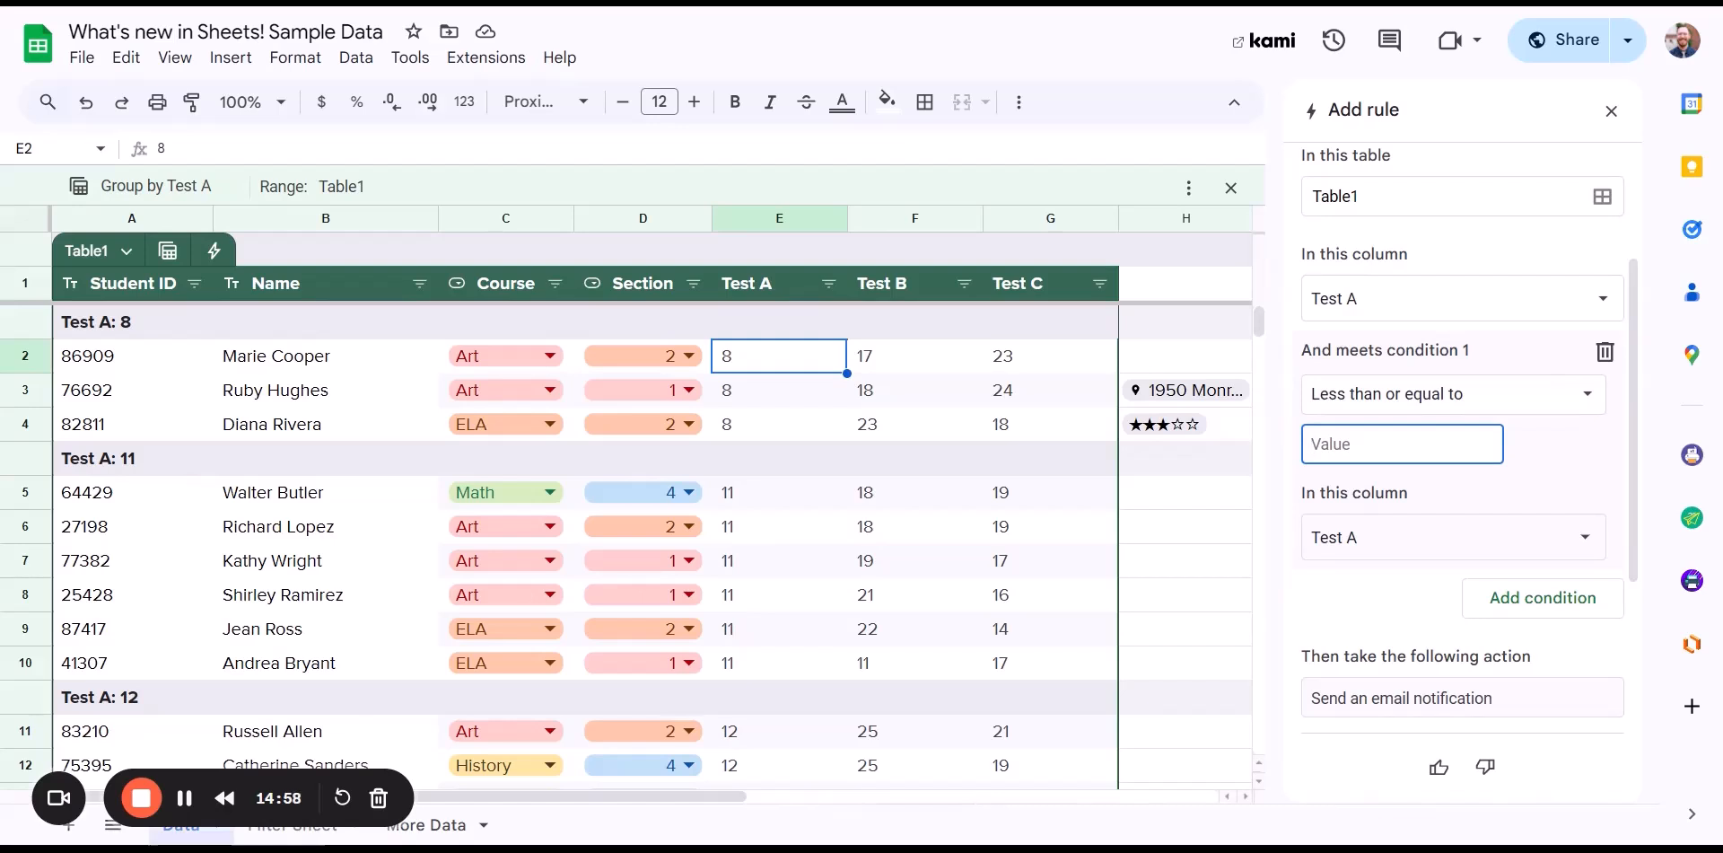
text(15)
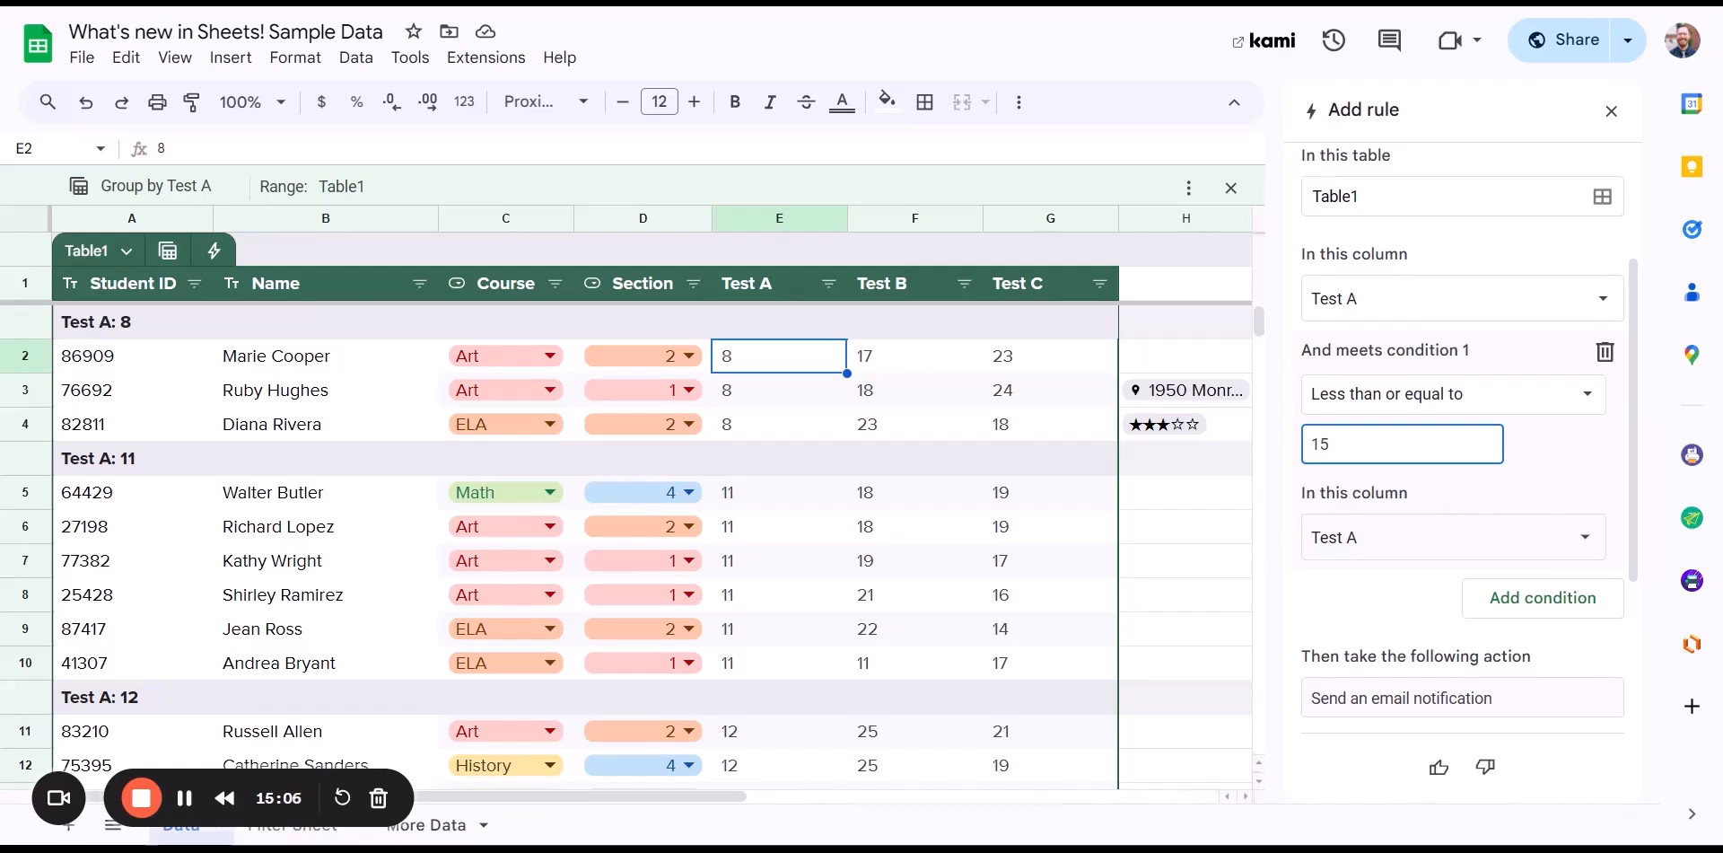
click(1359, 599)
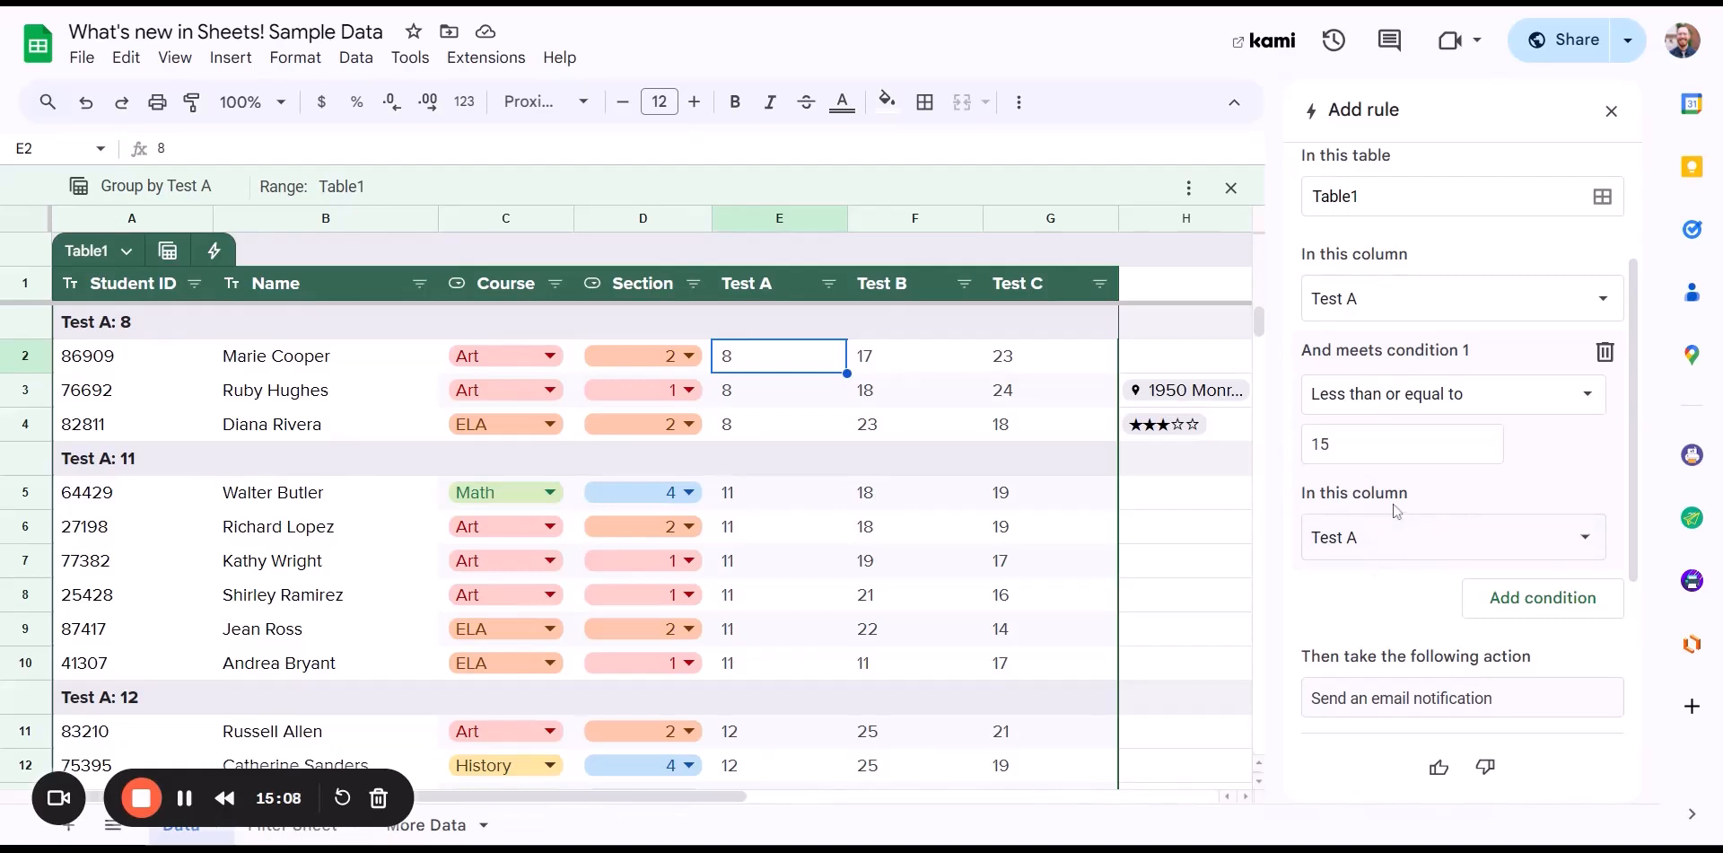
scroll(1400, 492, down, 1)
scroll(1392, 454, down, 3)
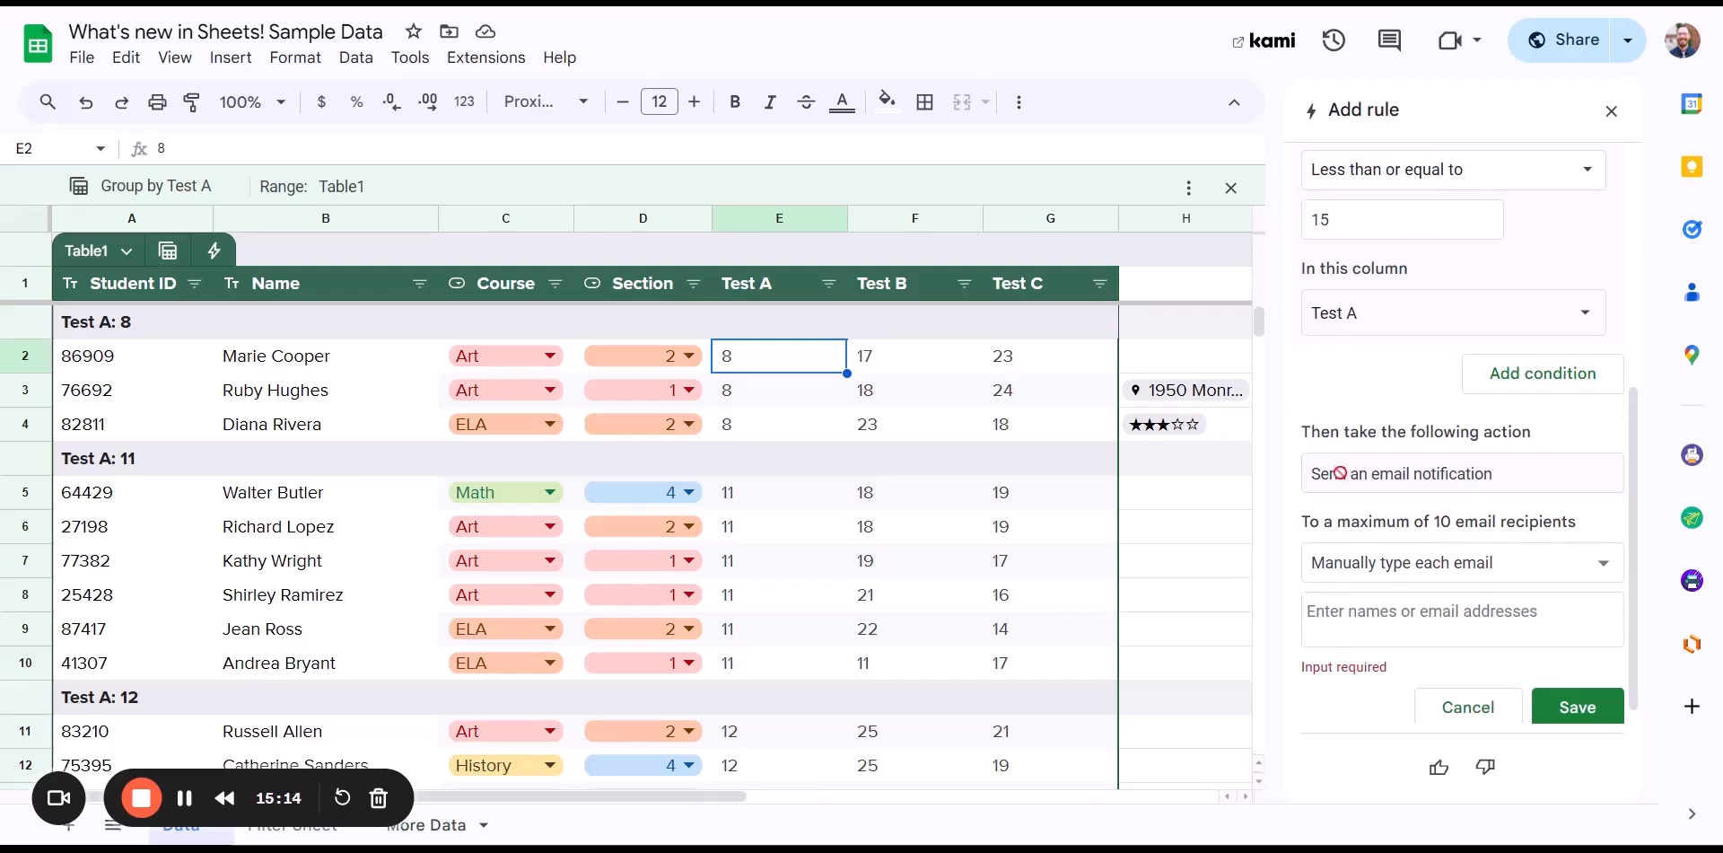
scroll(1431, 465, down, 1)
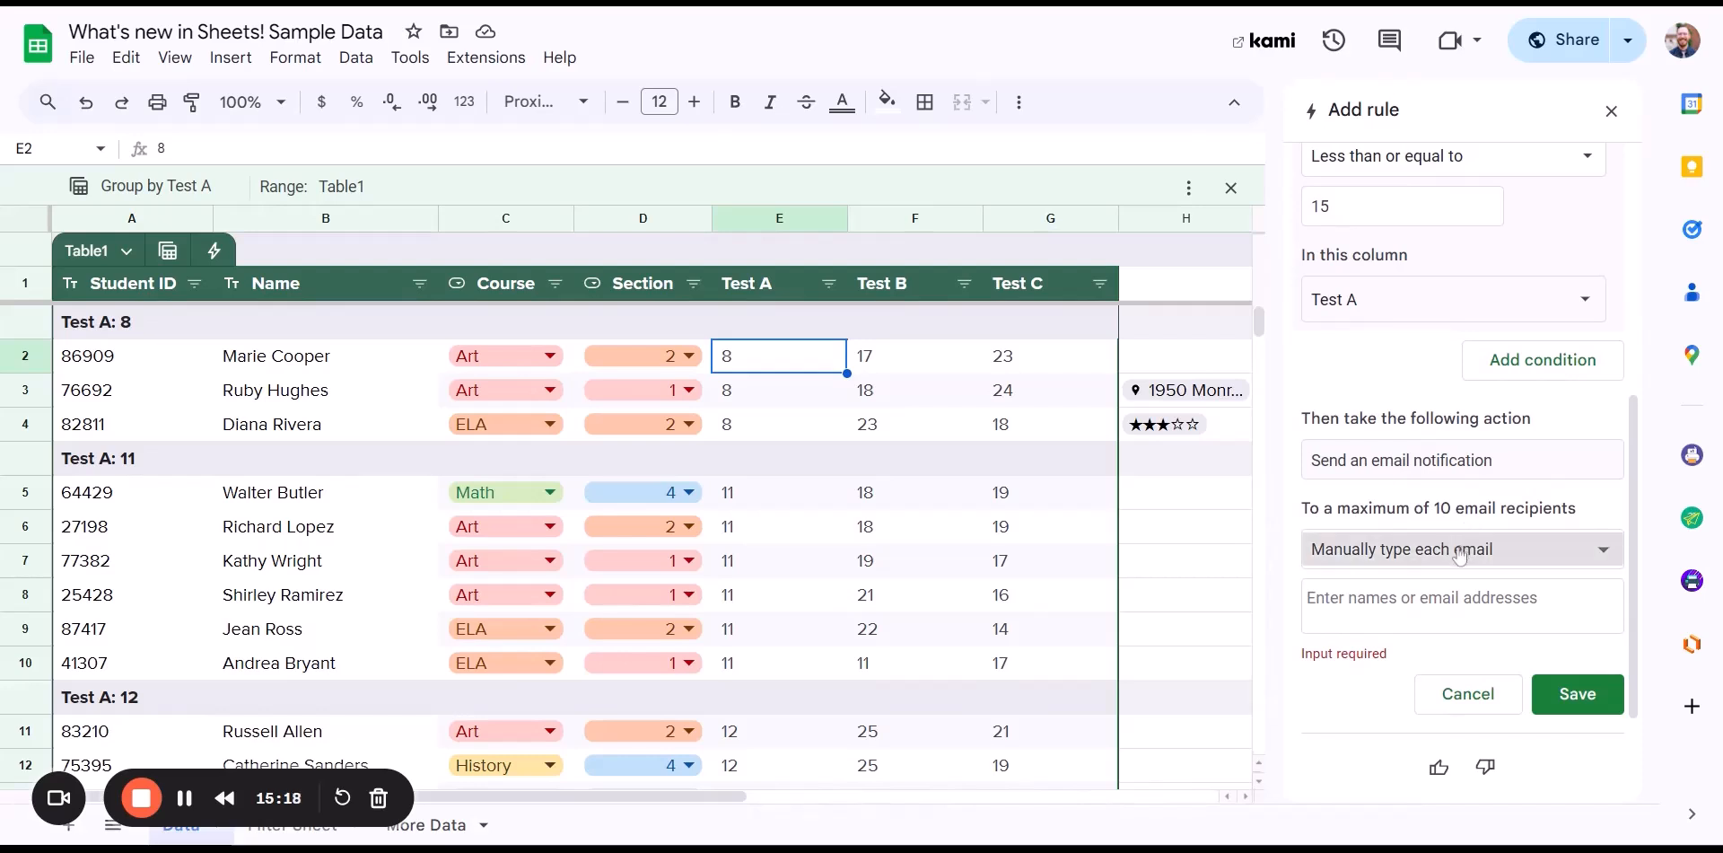
- Add the suggested contact as the email recipient and save the rule
click(1458, 603)
text(dave)
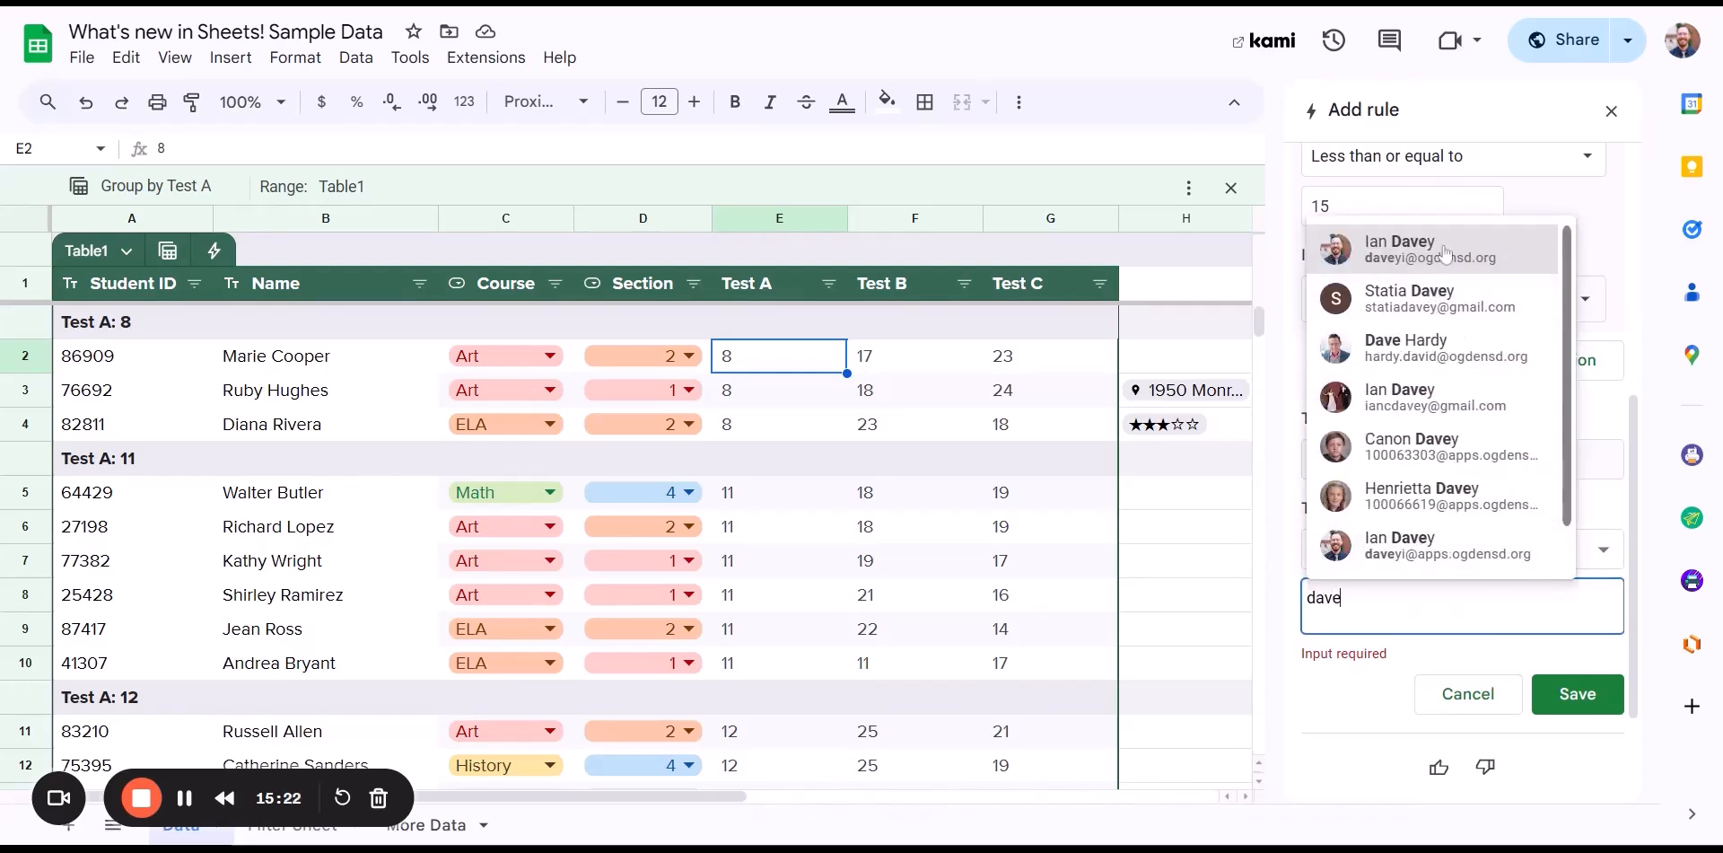
click(1445, 254)
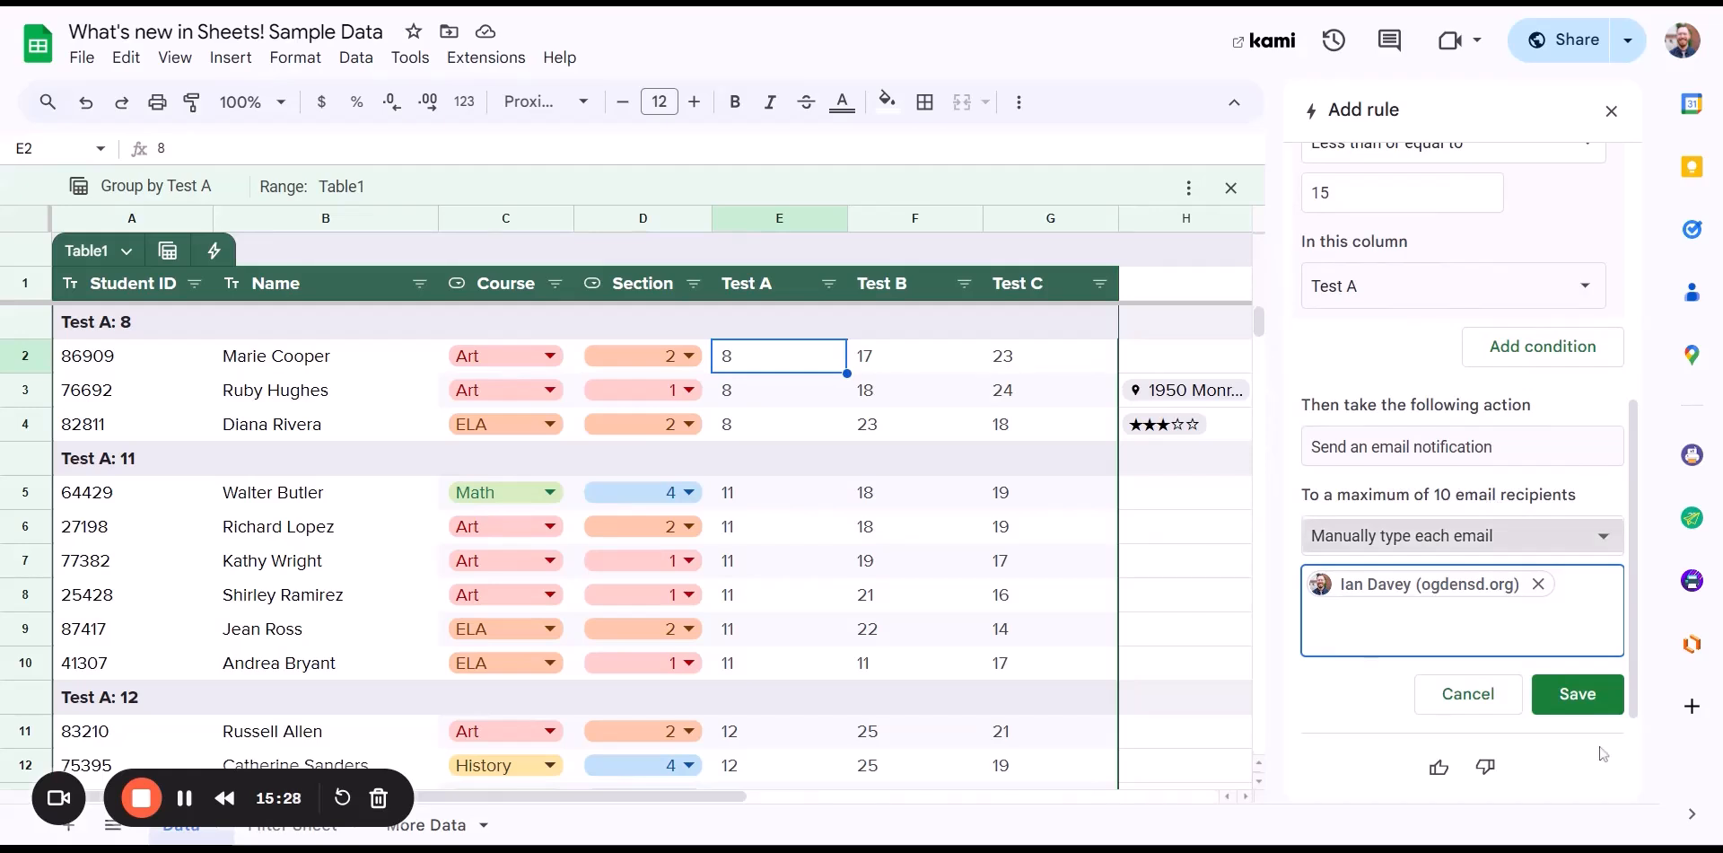
click(1588, 699)
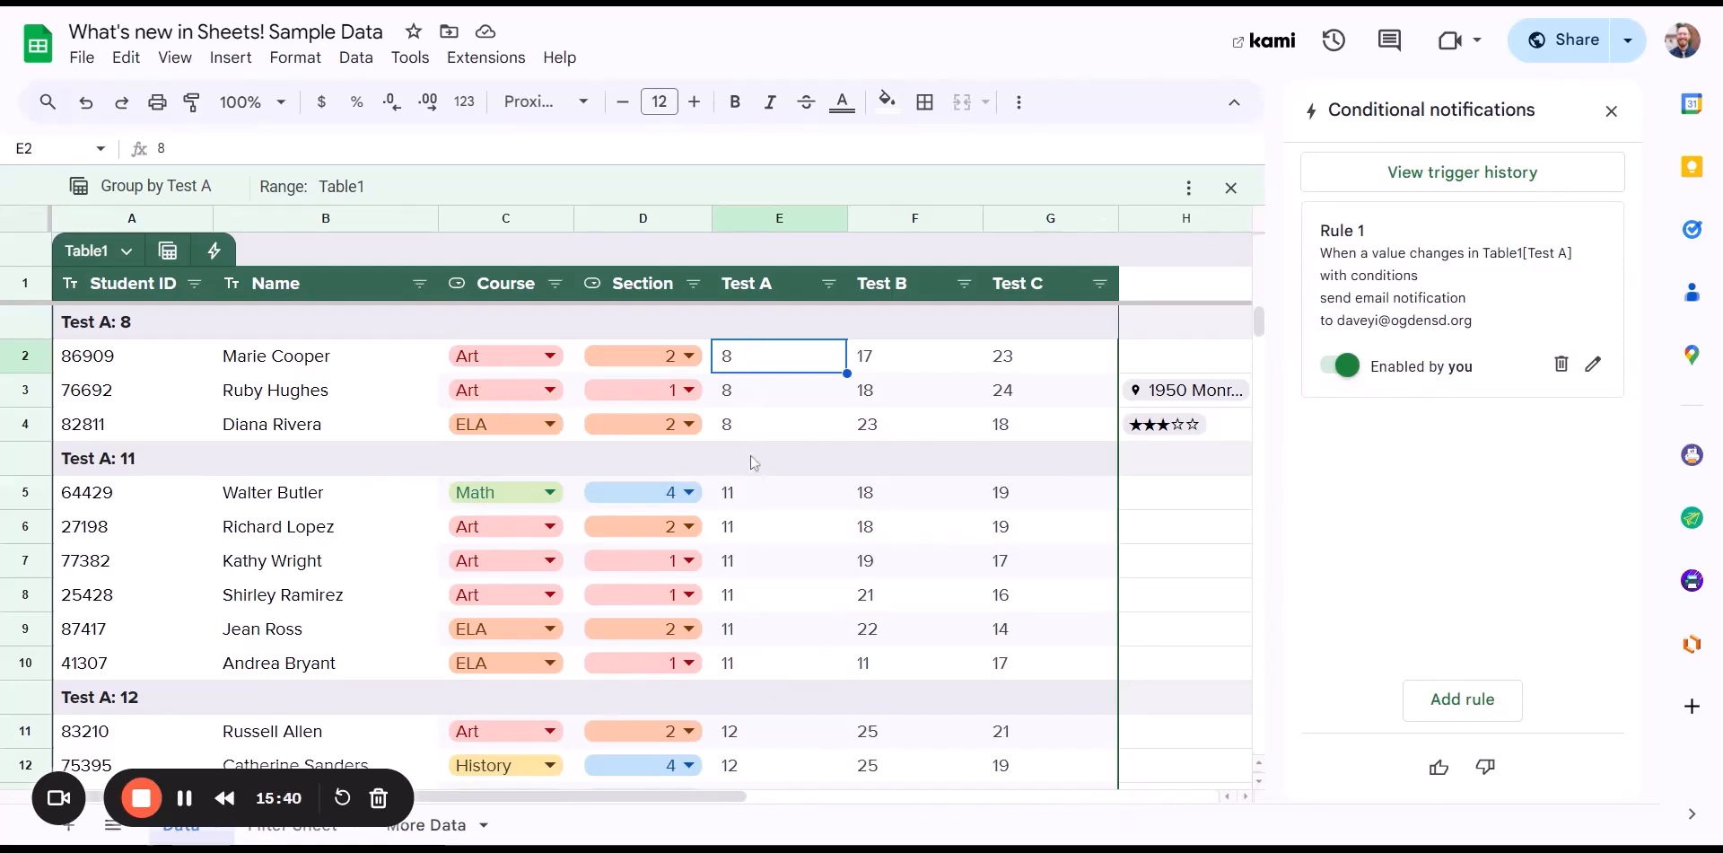
- Enter 10 in E5 and 9 in E6 as Test A scores, then recheck both cells
scroll(765, 547, down, 1)
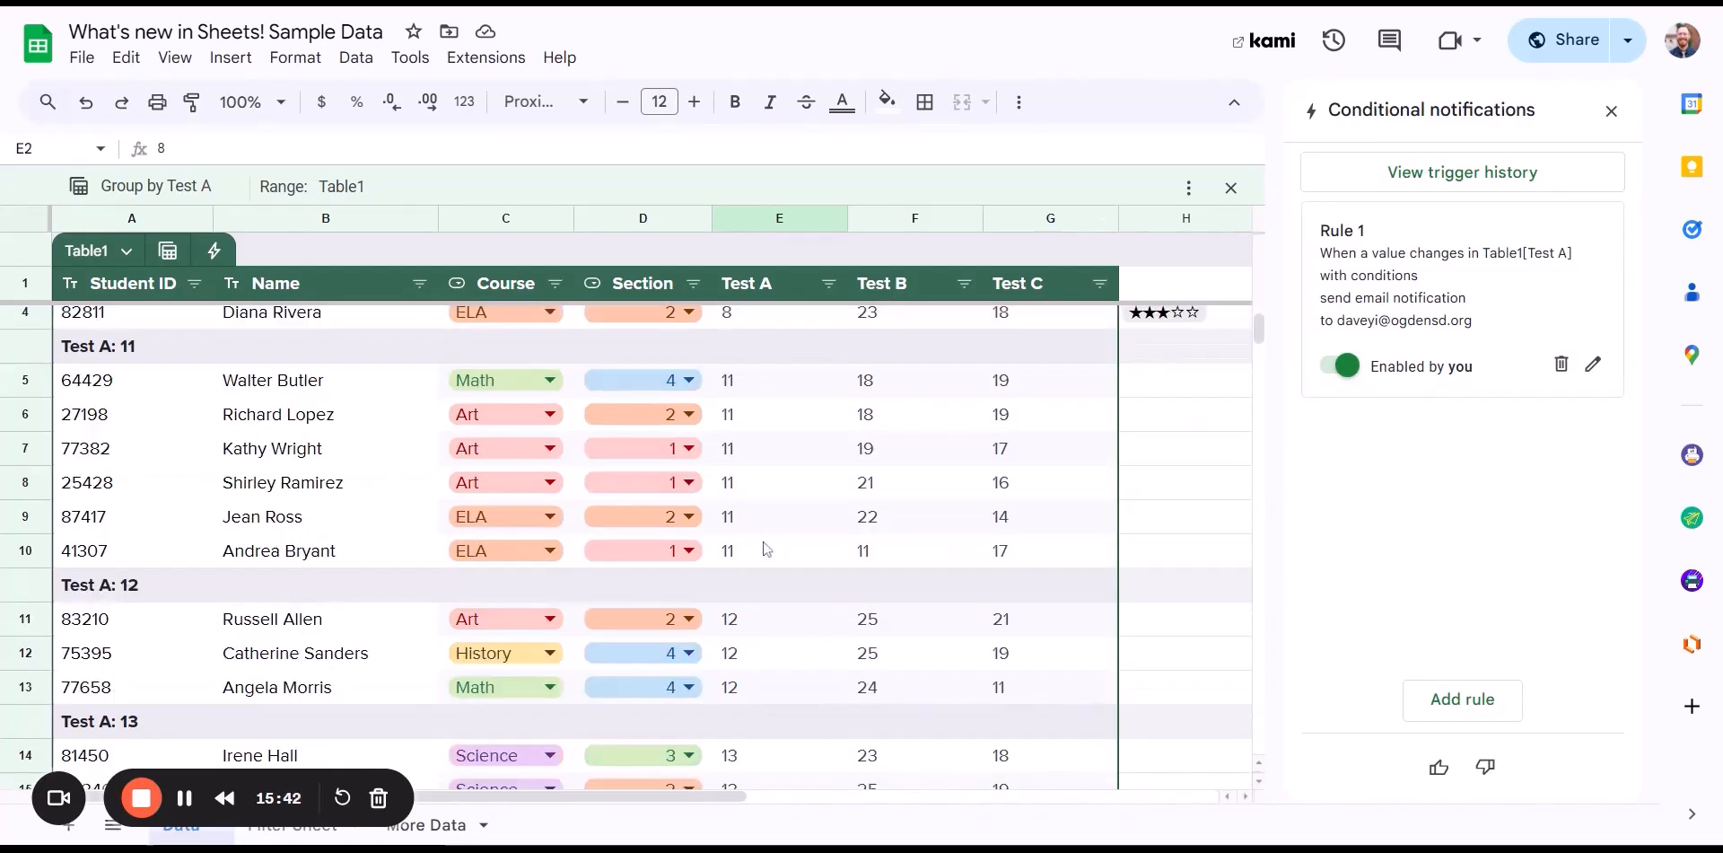
scroll(768, 556, up, 1)
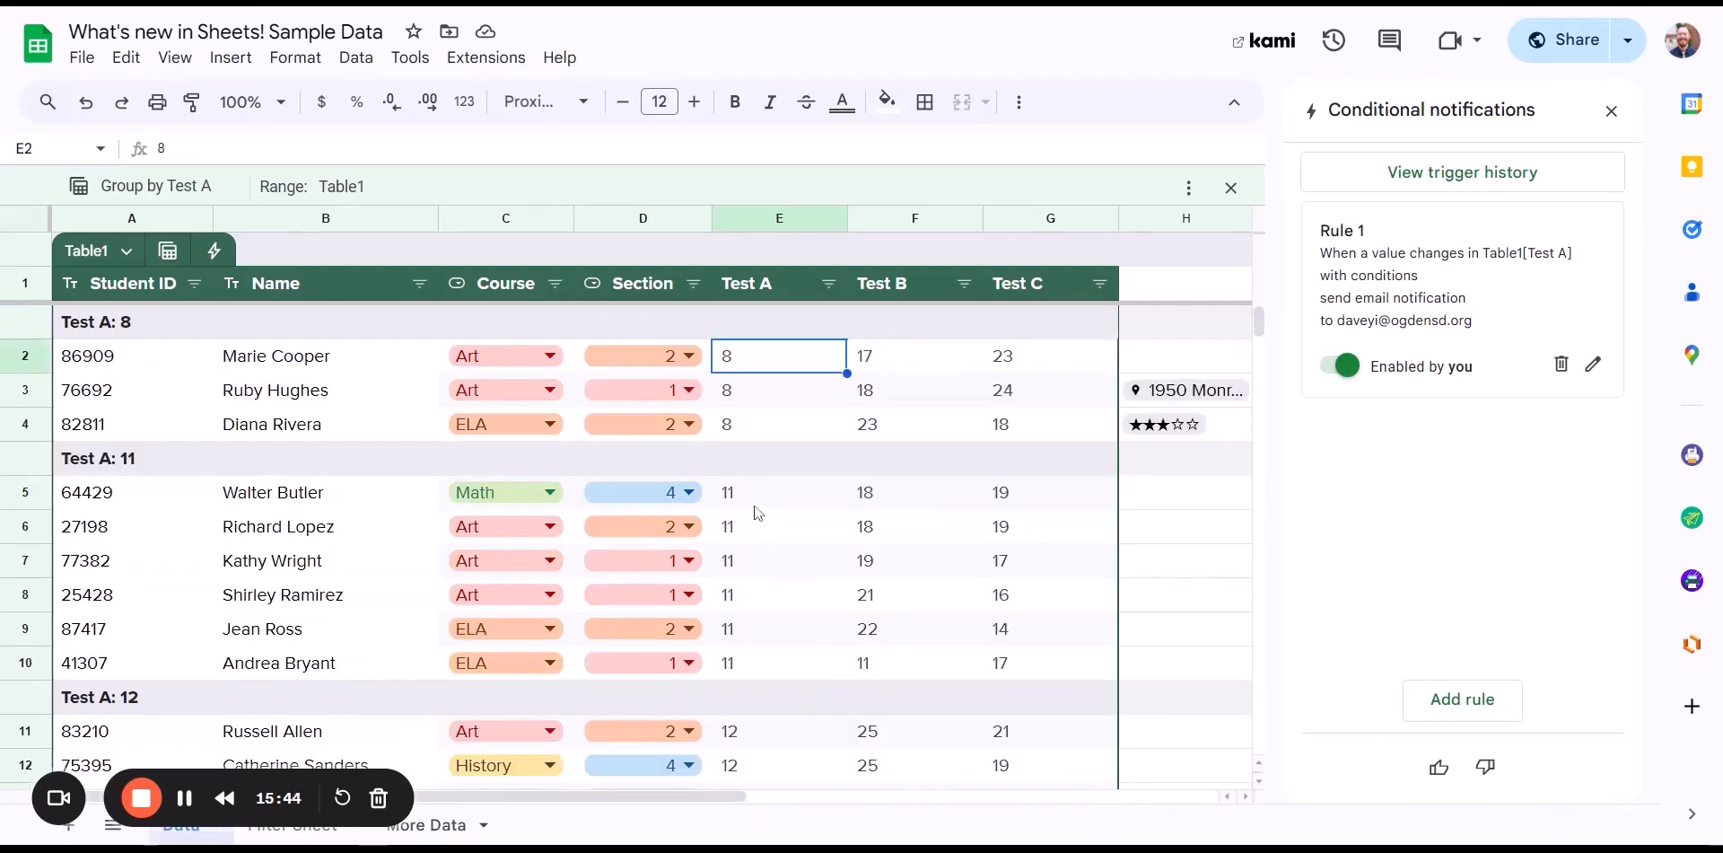
click(755, 507)
text(10)
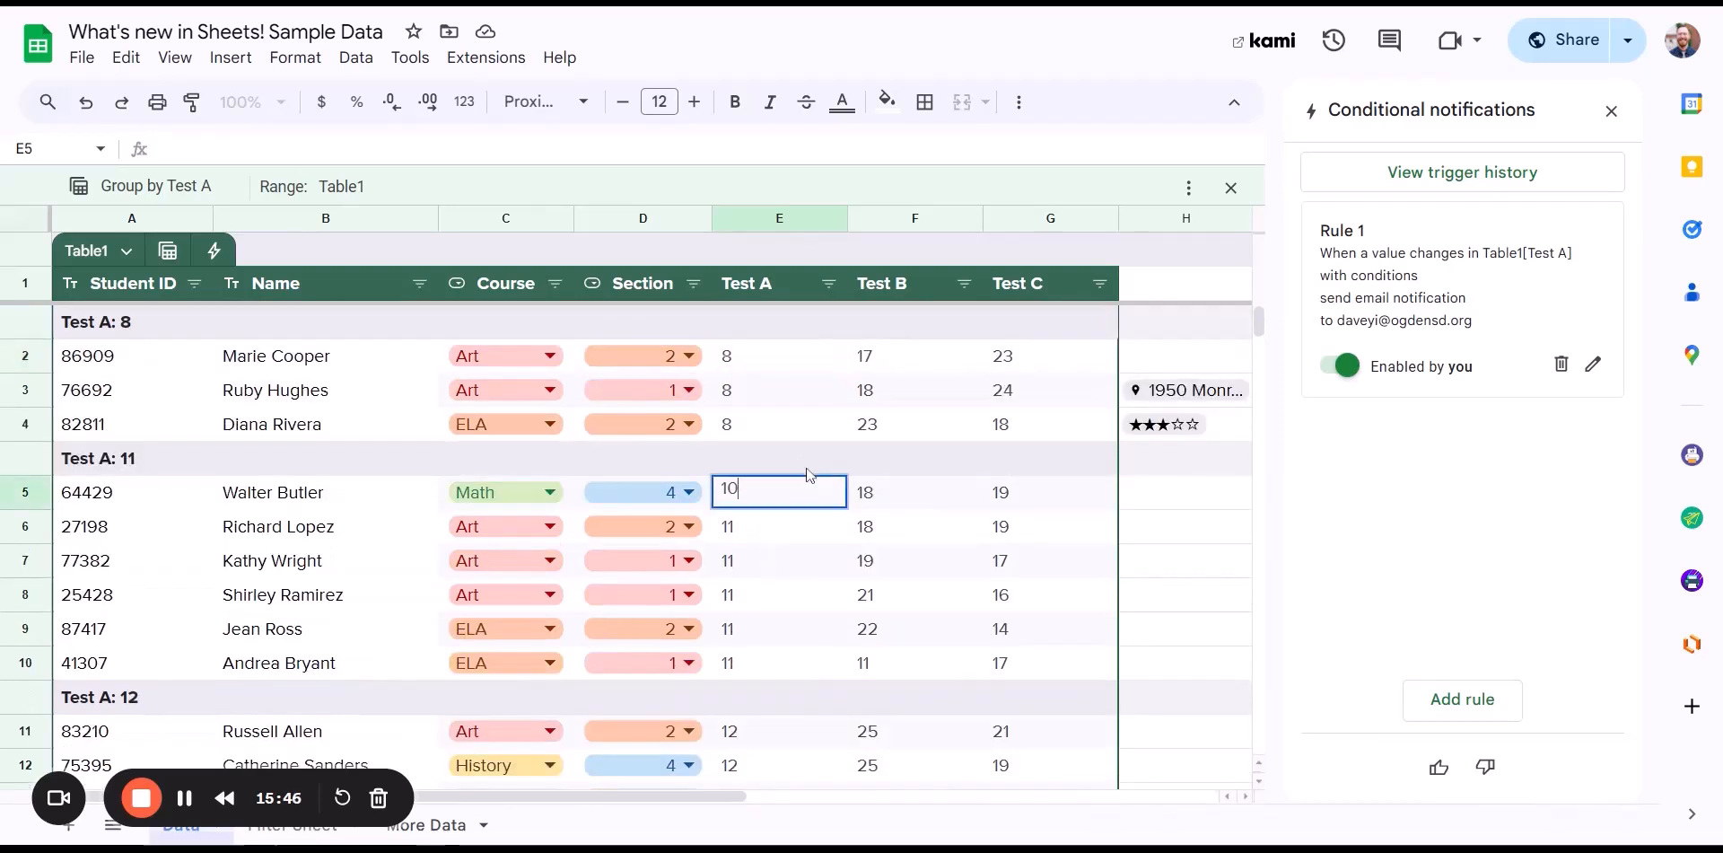
click(880, 530)
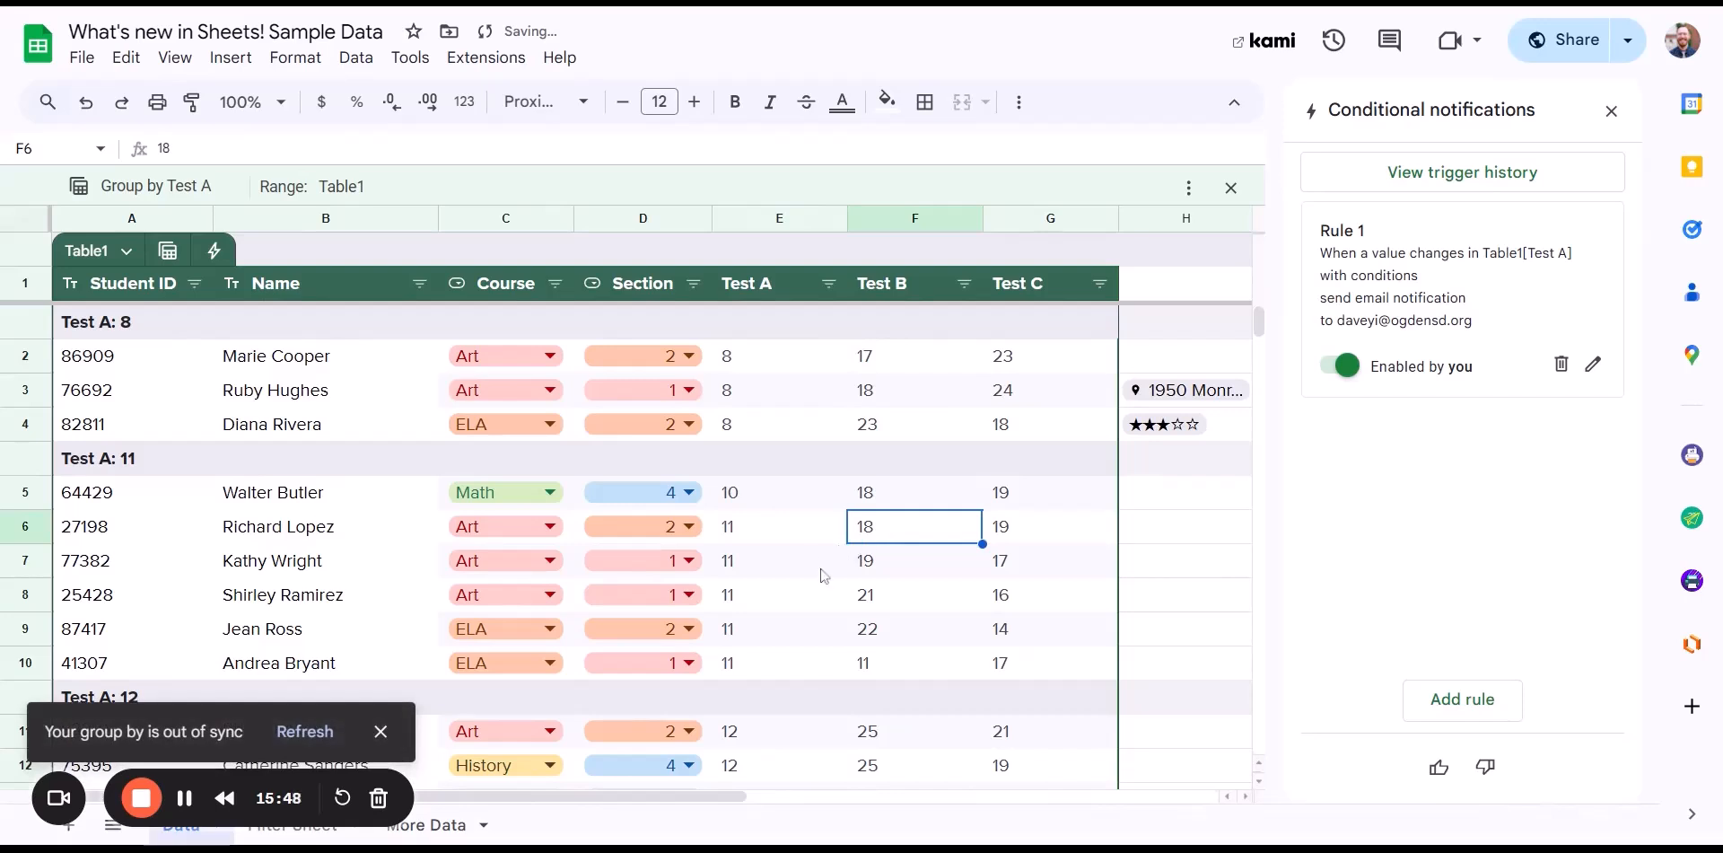
click(761, 500)
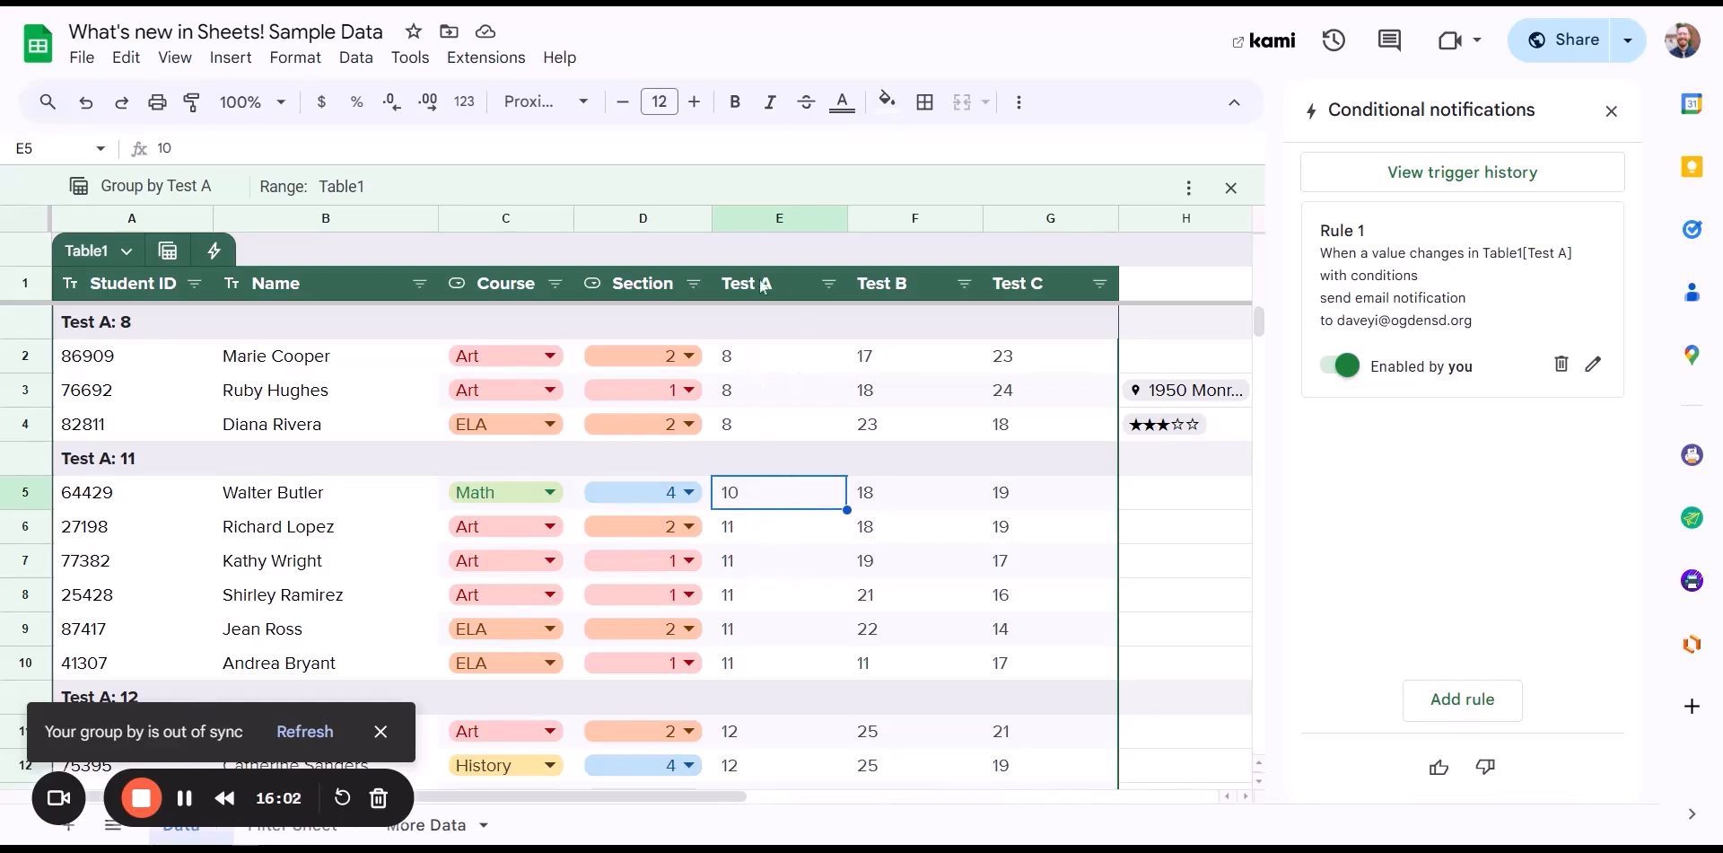
click(779, 562)
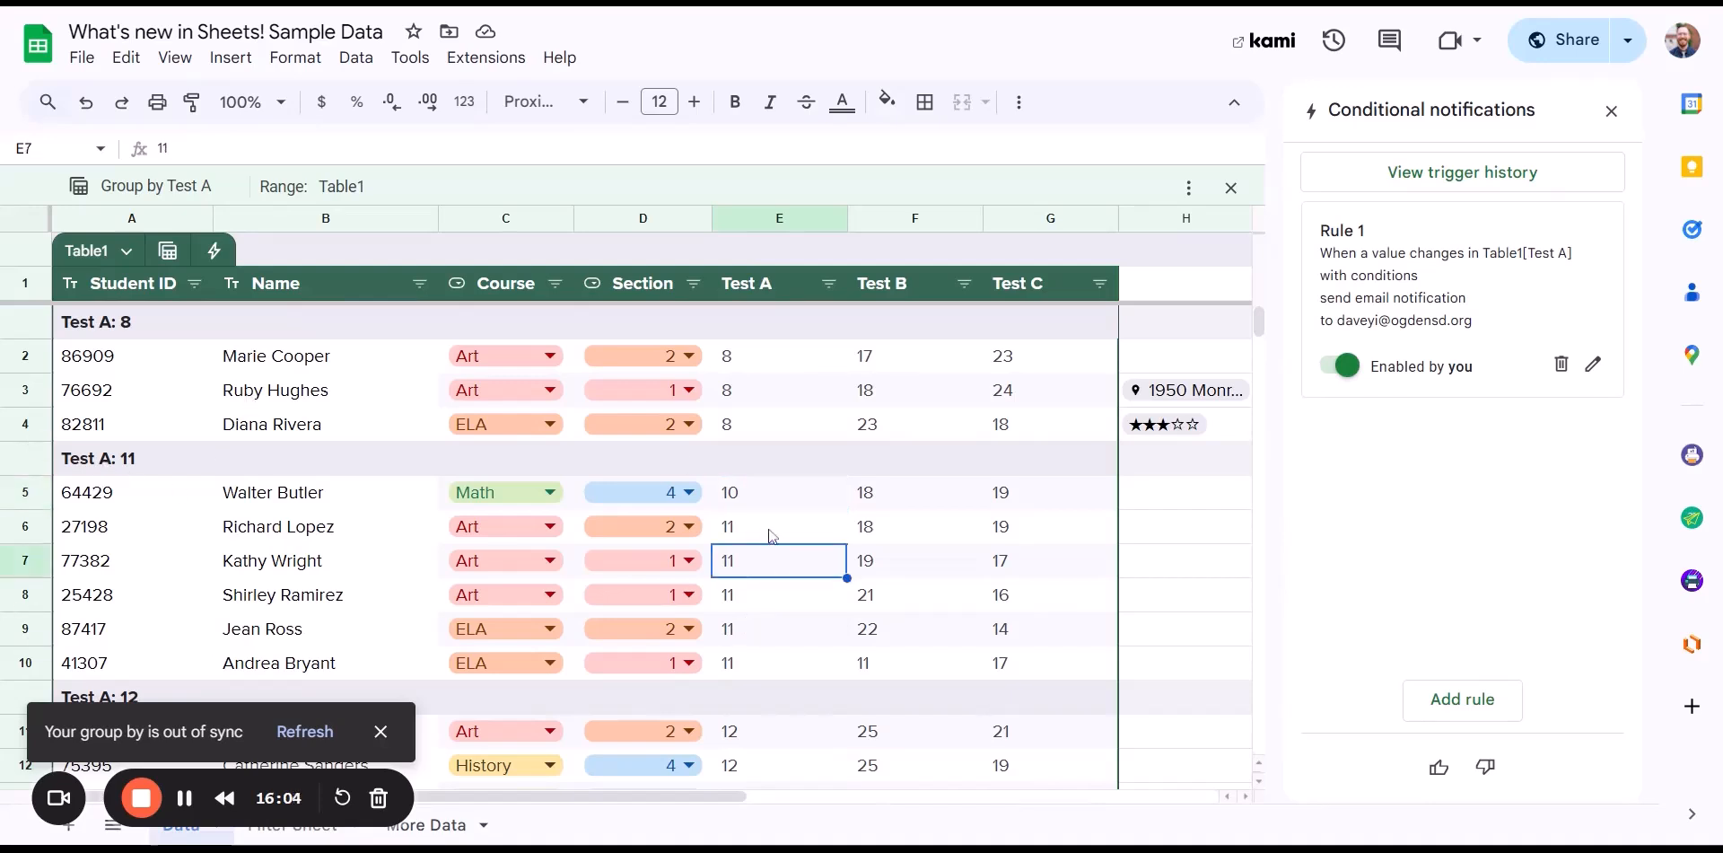
click(795, 533)
text(9)
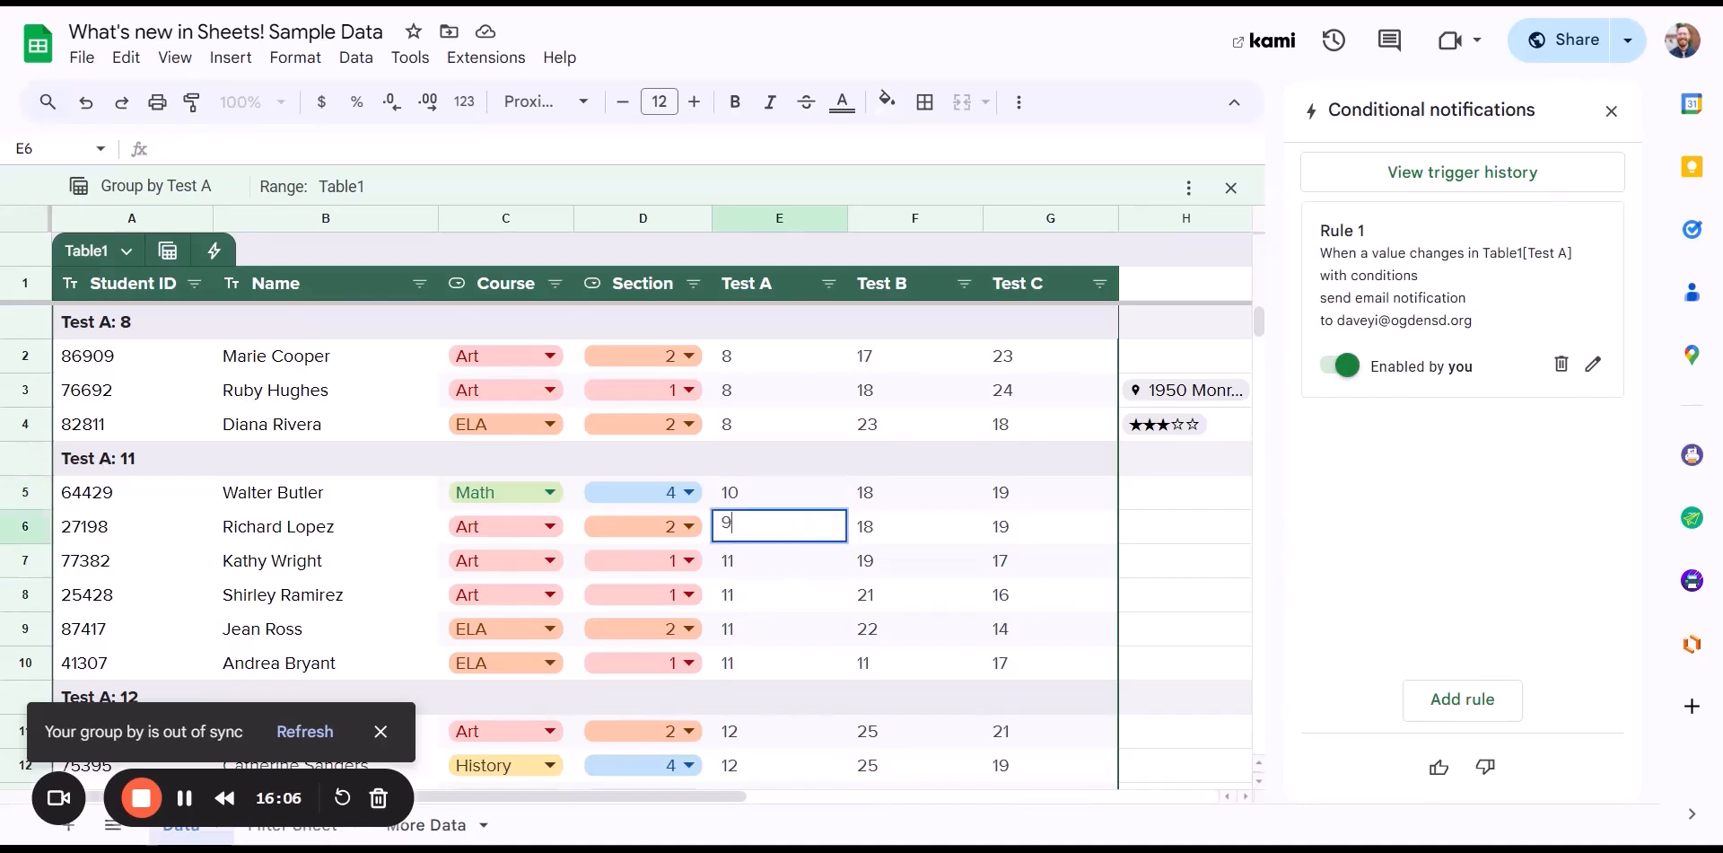
key(Return)
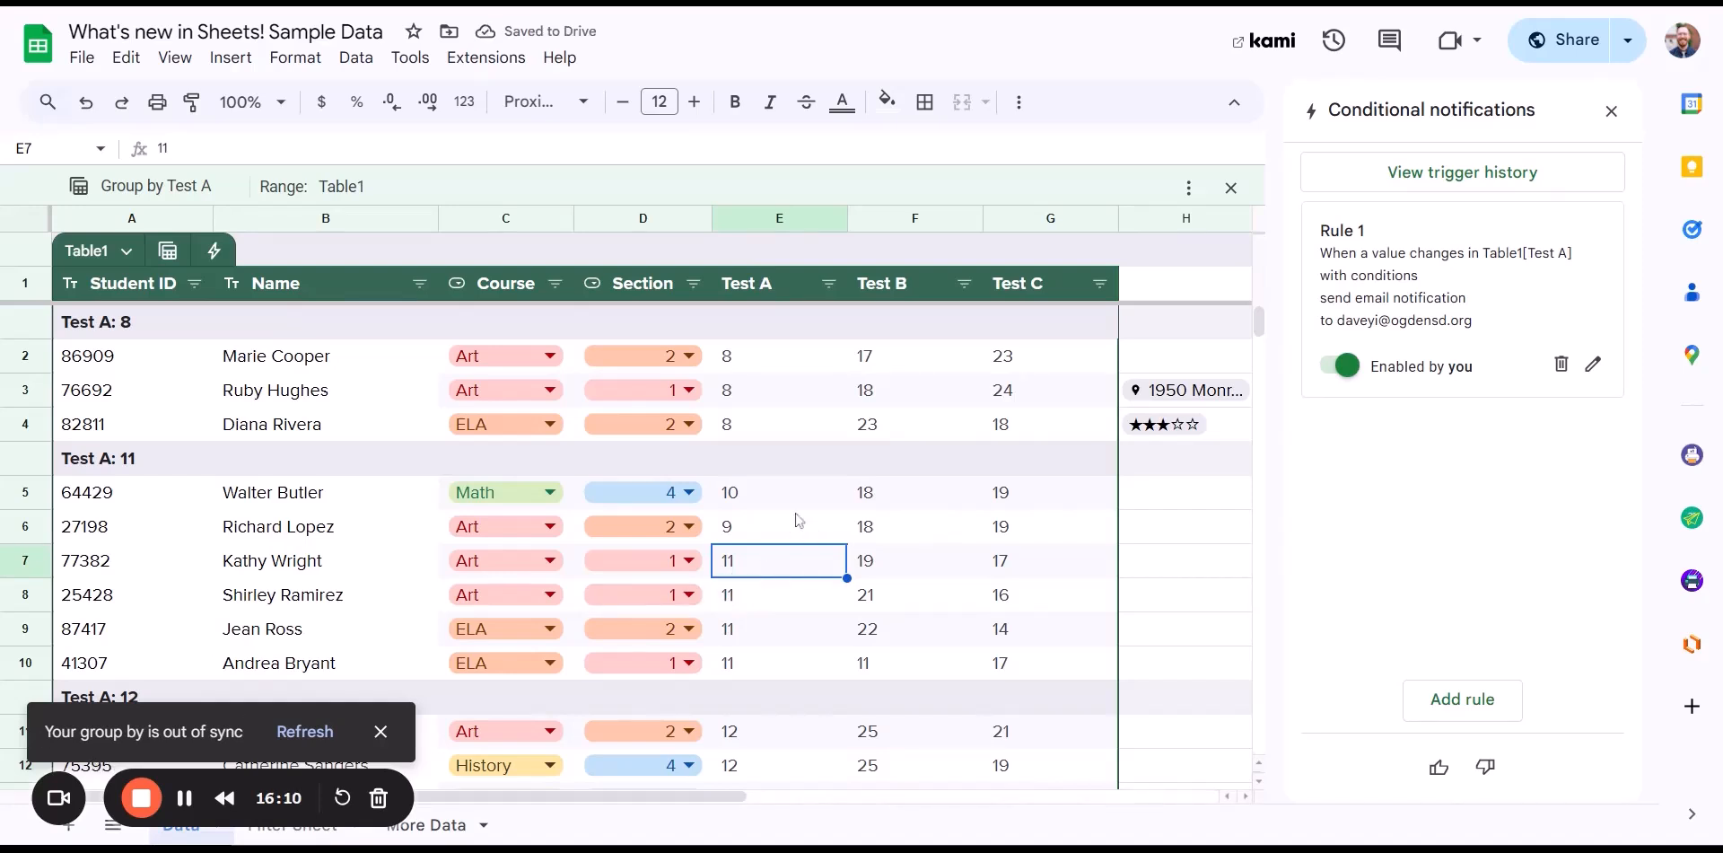
click(767, 498)
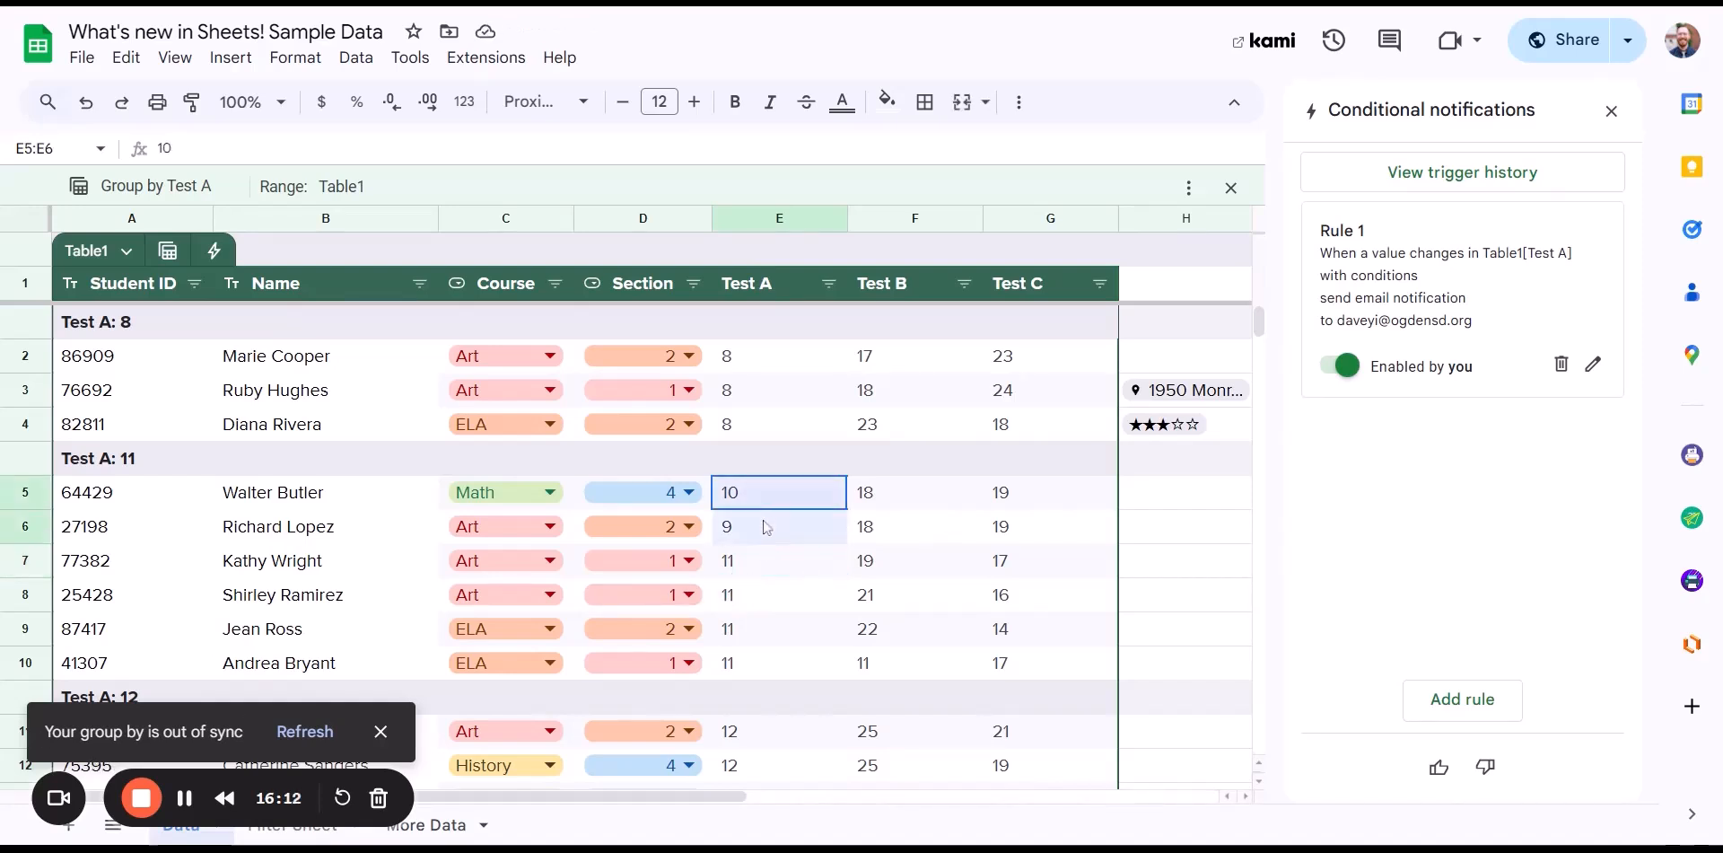
click(767, 532)
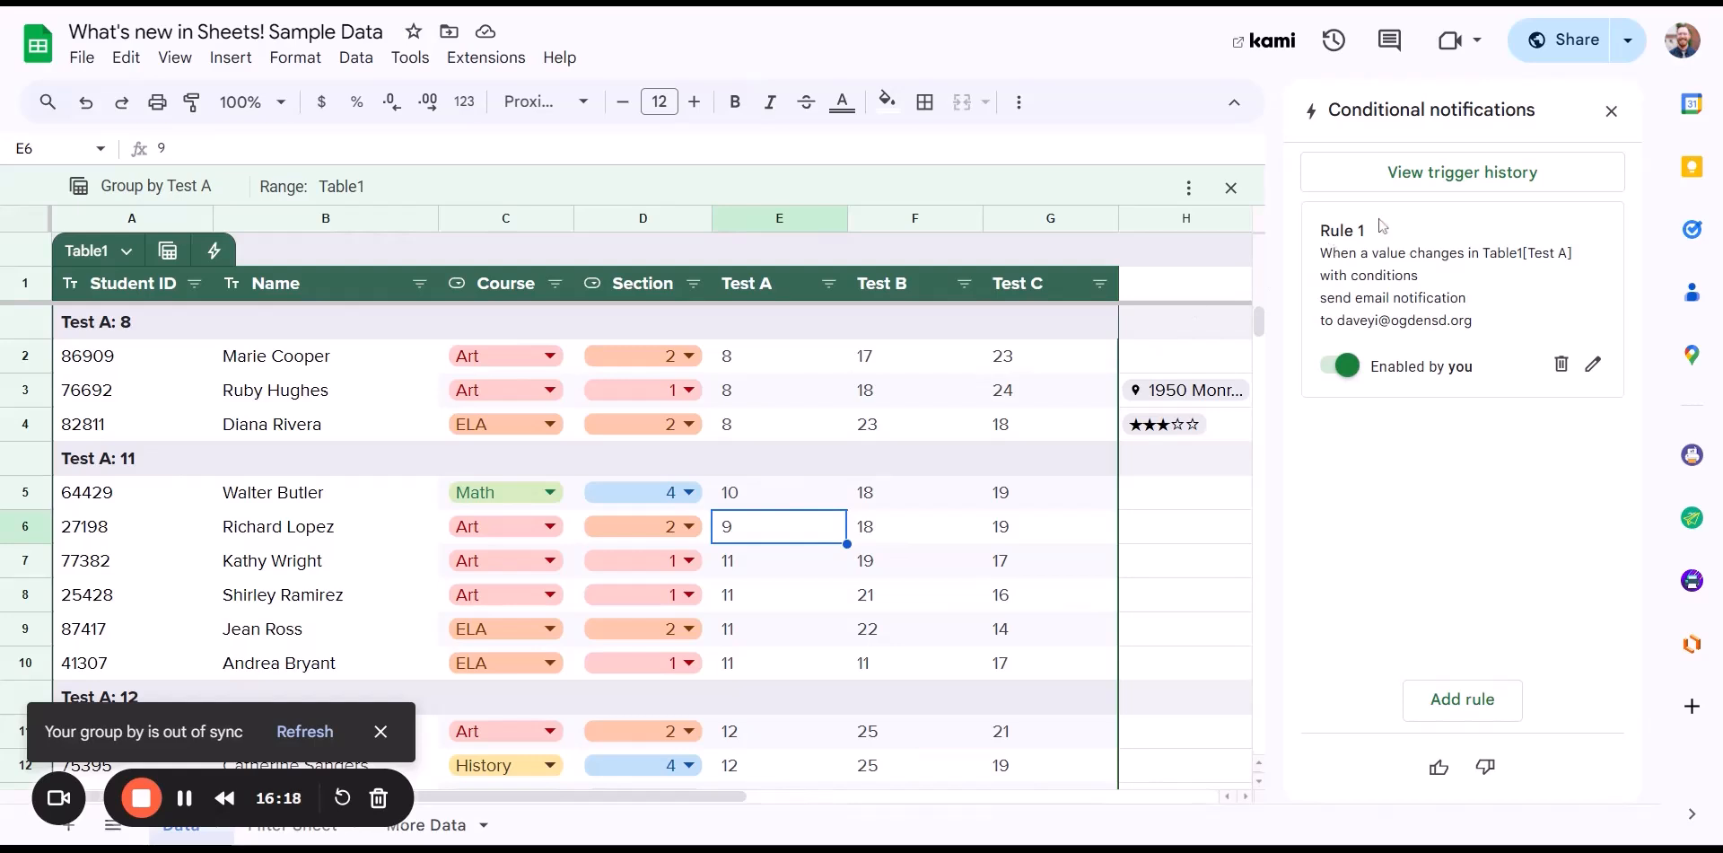
click(1418, 178)
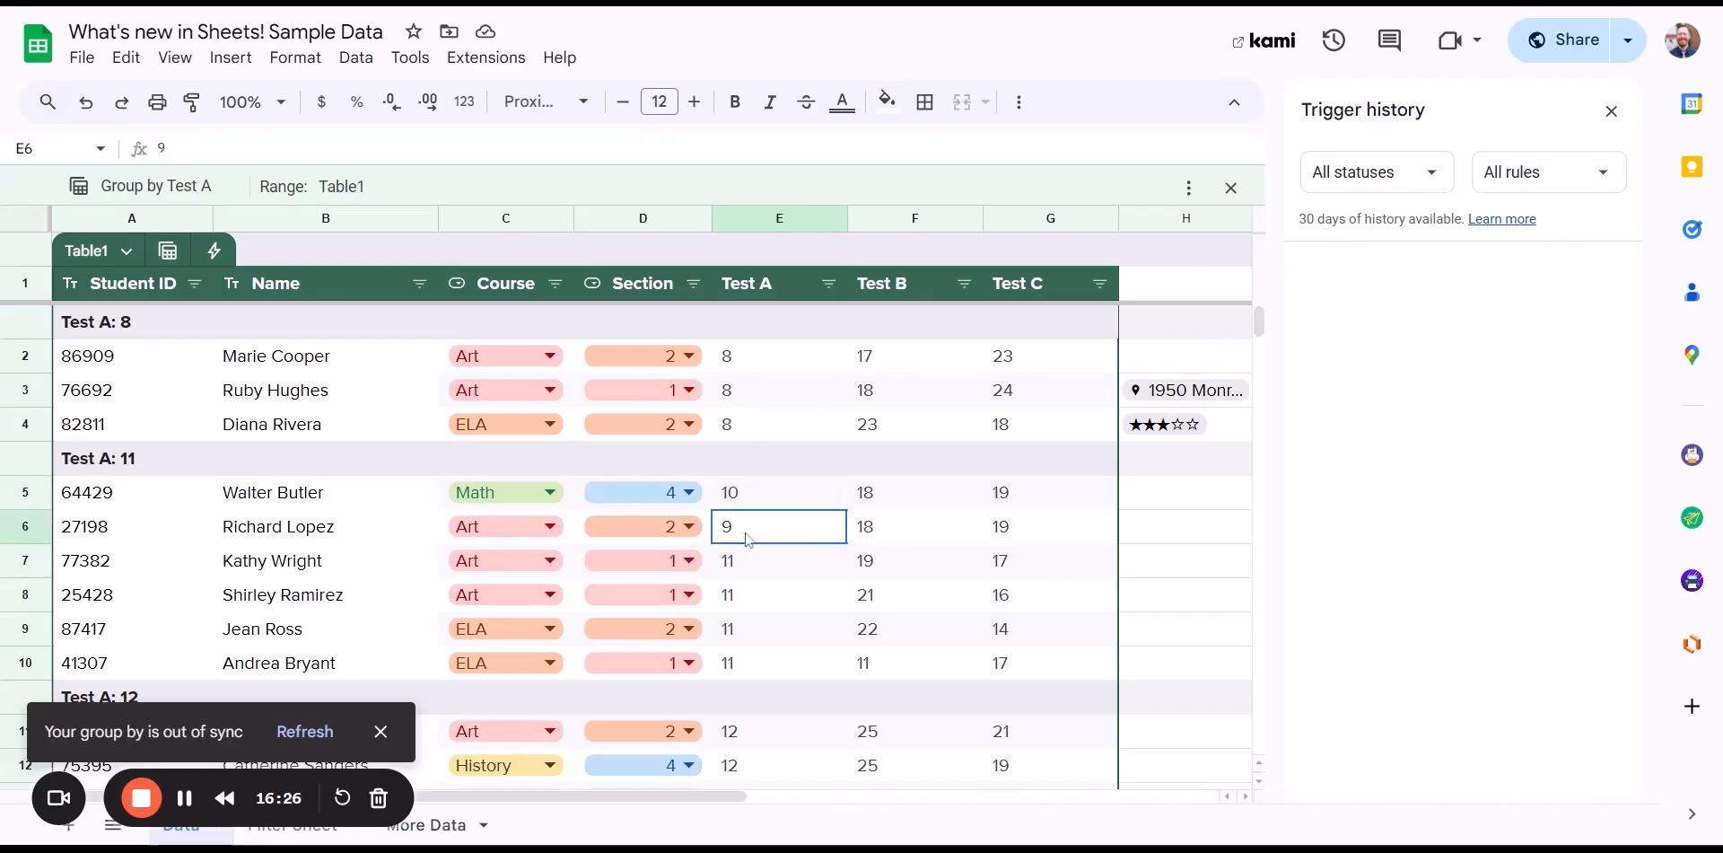
click(749, 502)
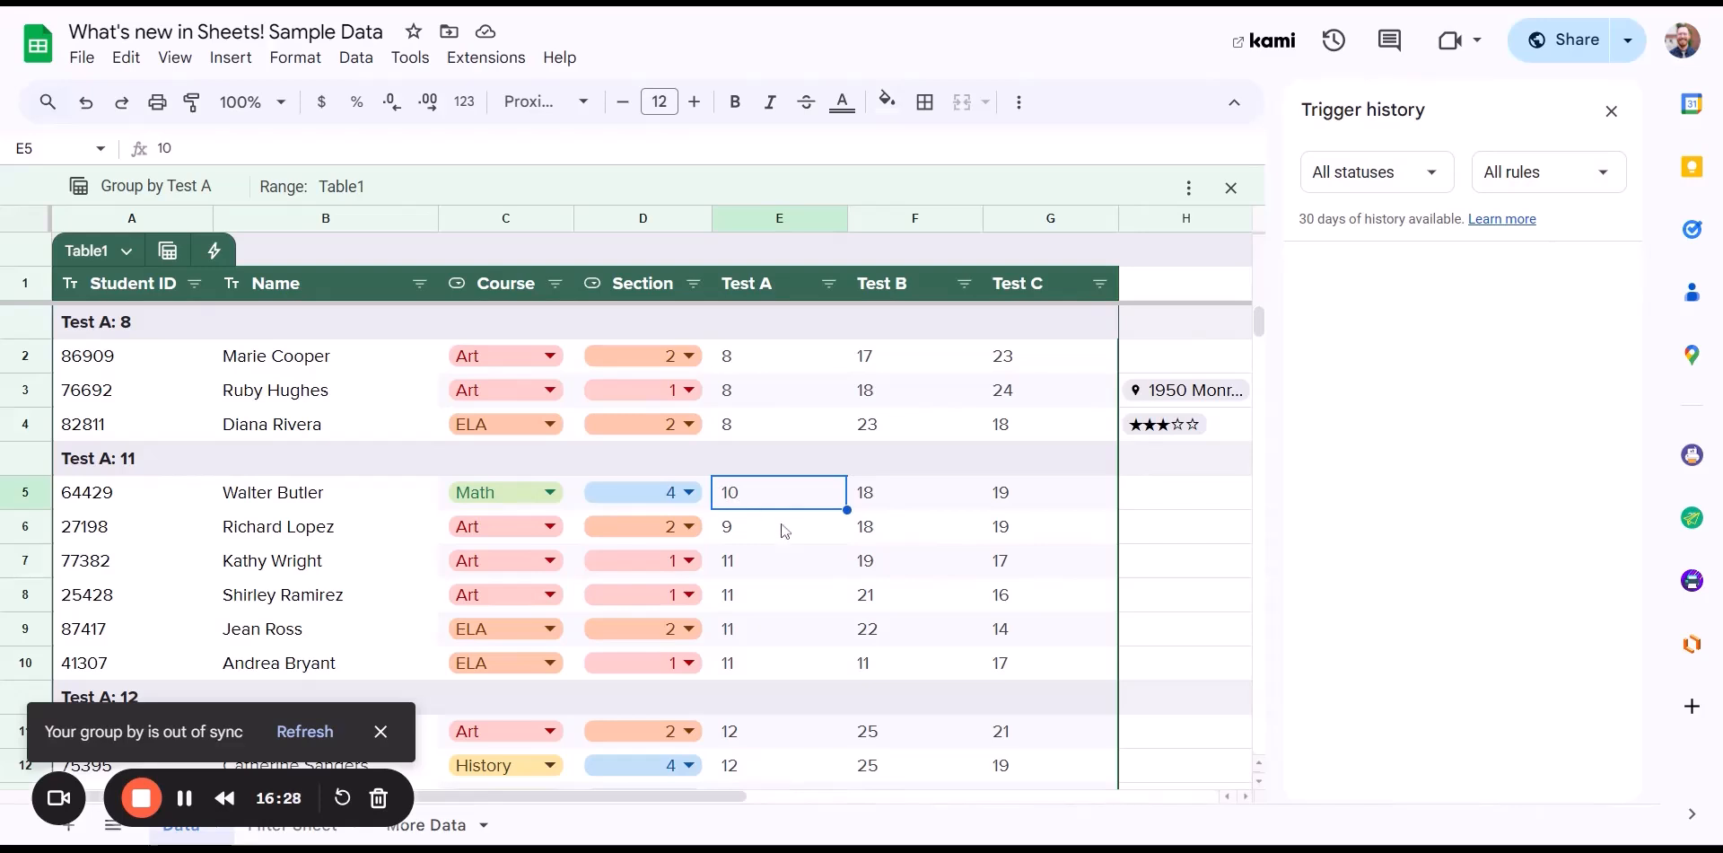
click(1611, 111)
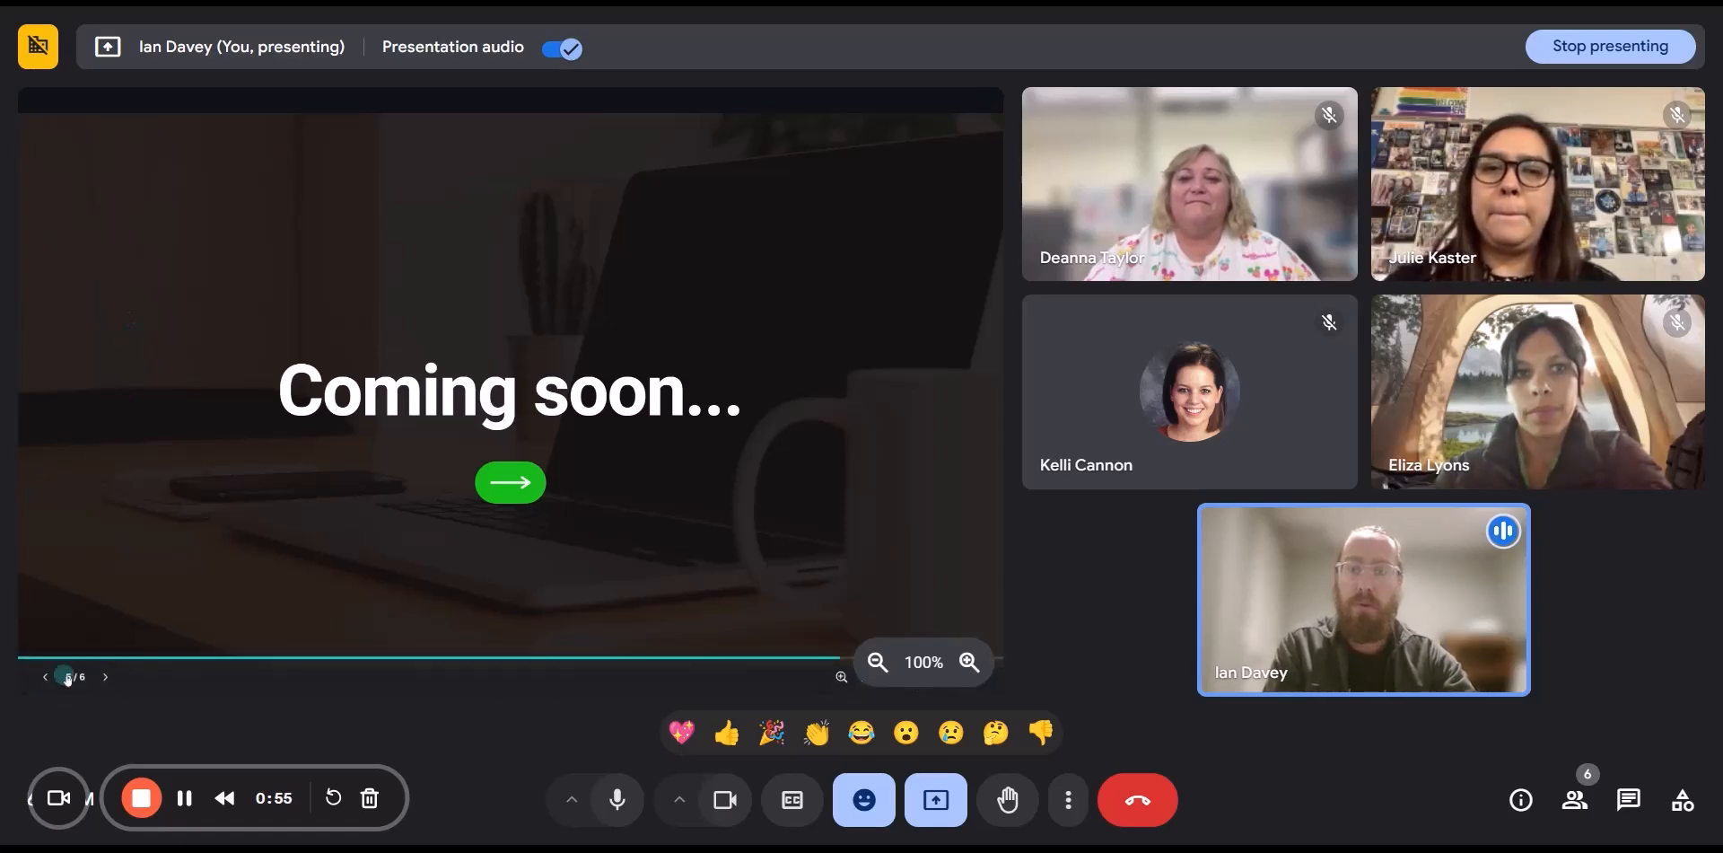
- Go to the next slide so the presentation shows the closing 'Thank you!' slide
click(105, 675)
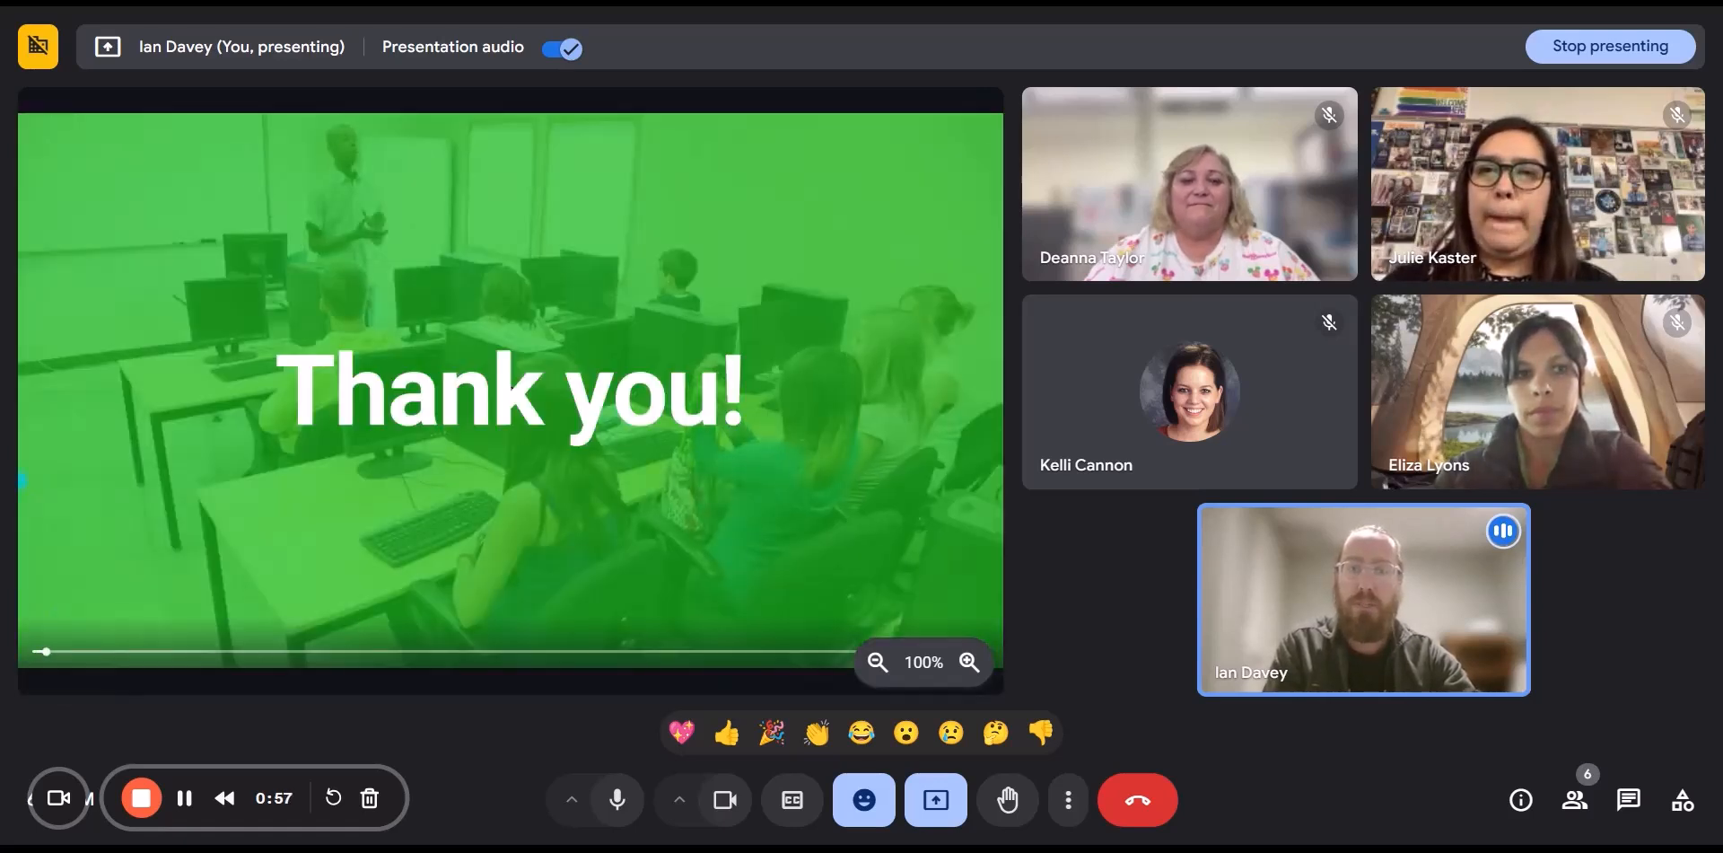